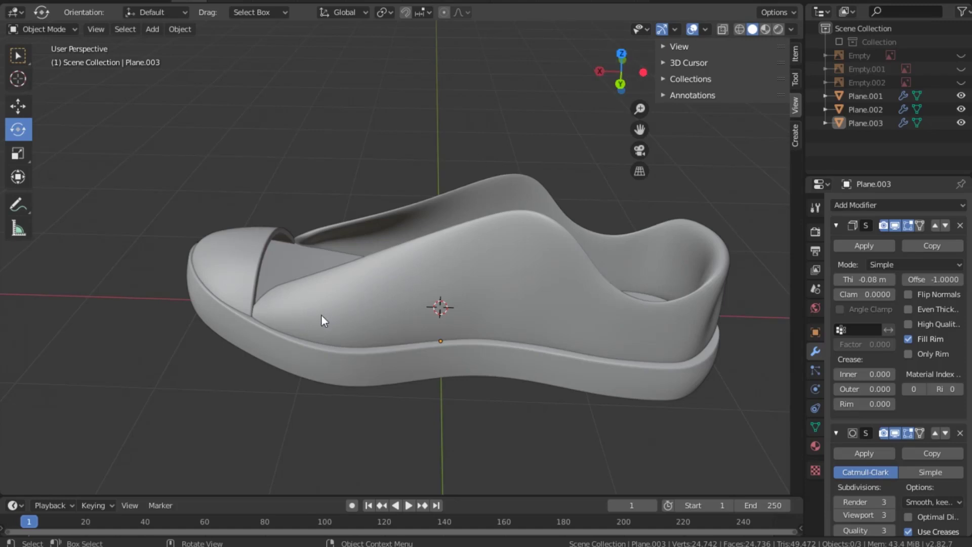
Switch to top view and start editing the shoe upper Plane.003's vertices
key("grave")
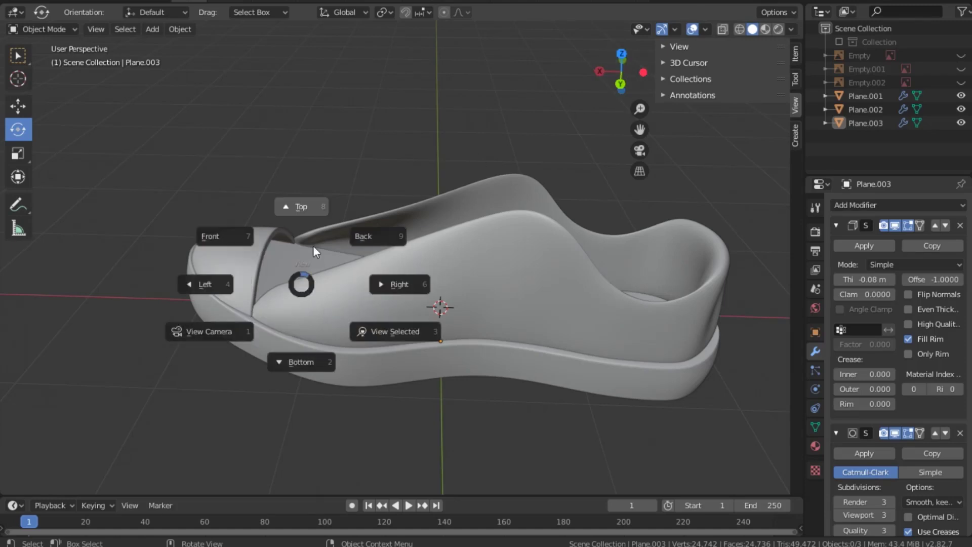
left_click(315, 205)
left_click(534, 238)
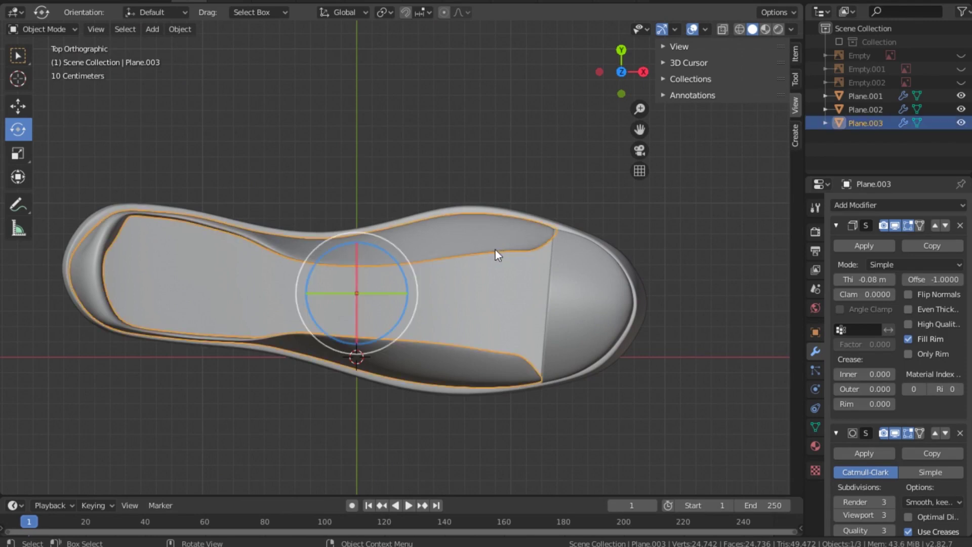
key("Tab")
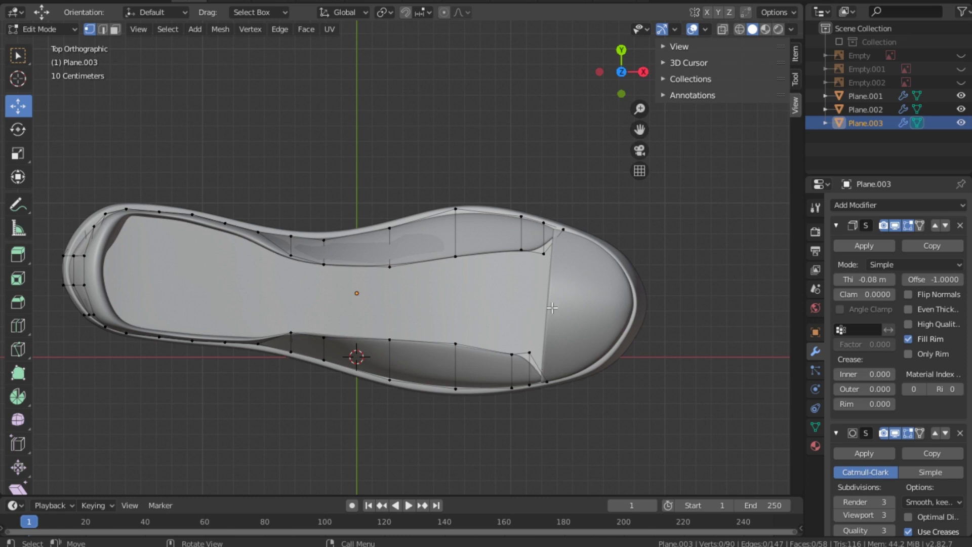
Shift the opening's front corner vertices toward the heel and across the shoe's width
left_click(555, 228)
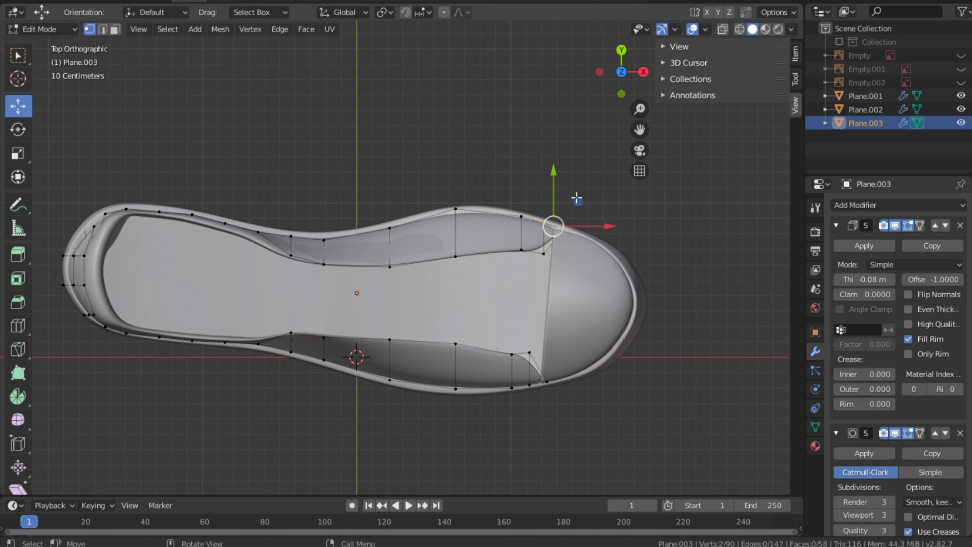
left_click(564, 227)
left_click_drag(617, 228, 556, 229)
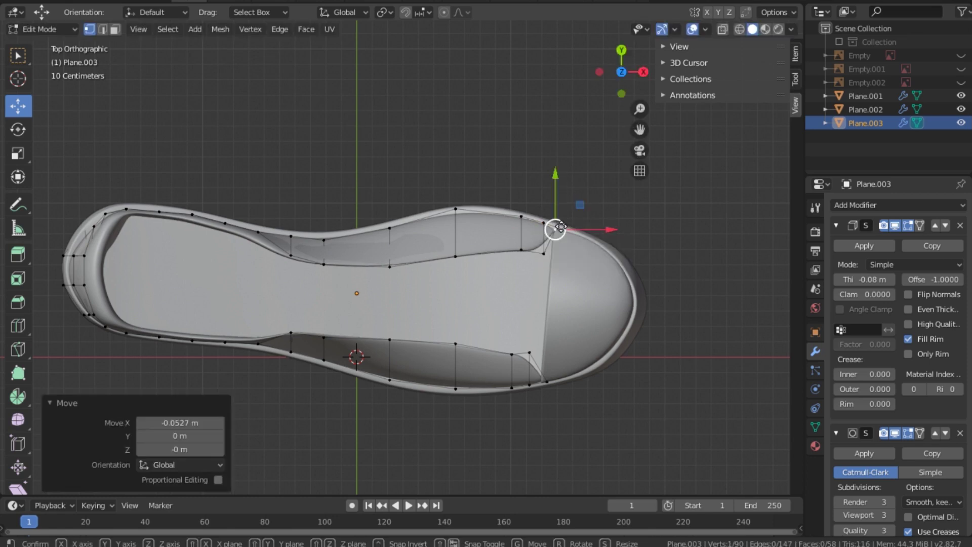
key("g")
left_click(561, 220)
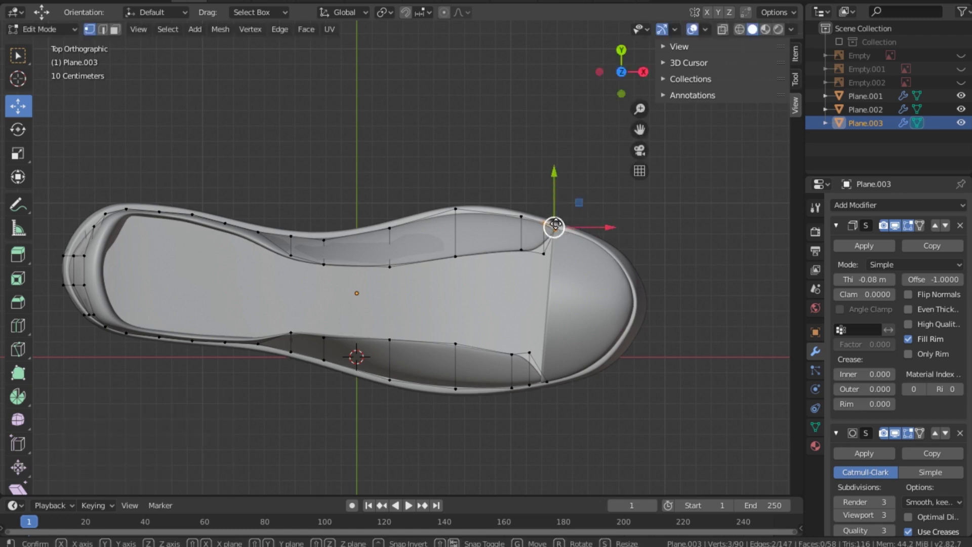
key("g")
key("Escape")
left_click(503, 380)
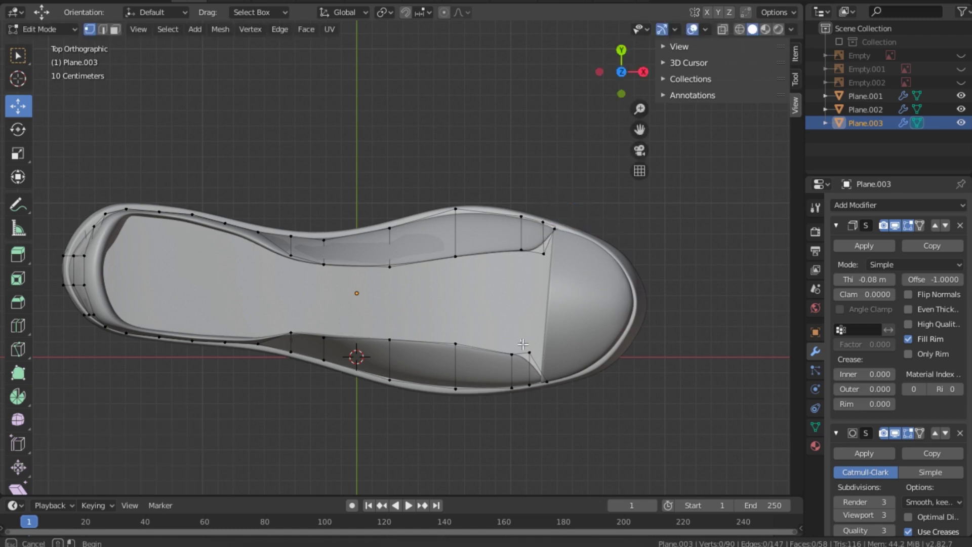
left_click(529, 354)
left_click_drag(530, 325, 544, 367)
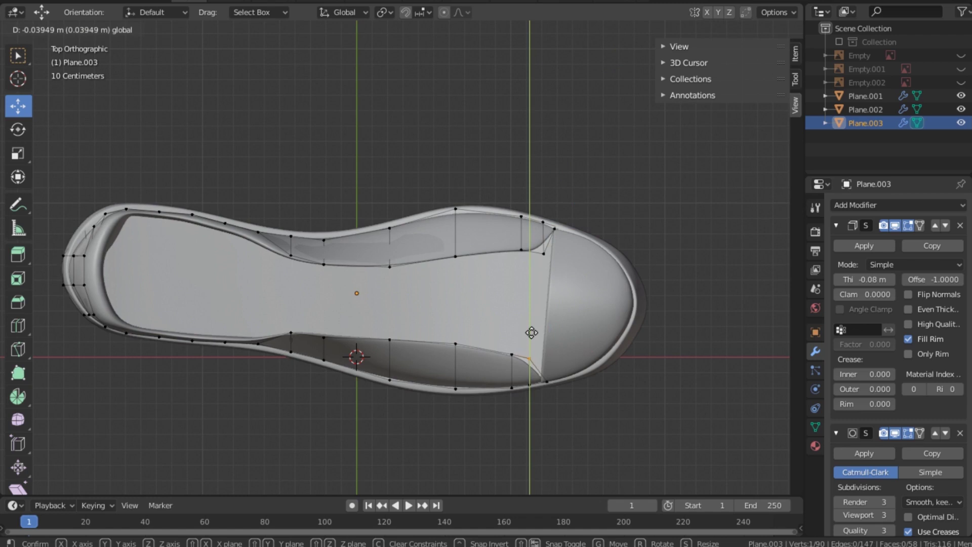
Move the upper and lower opening-edge vertices along Y across the shoe's width
left_click(545, 245)
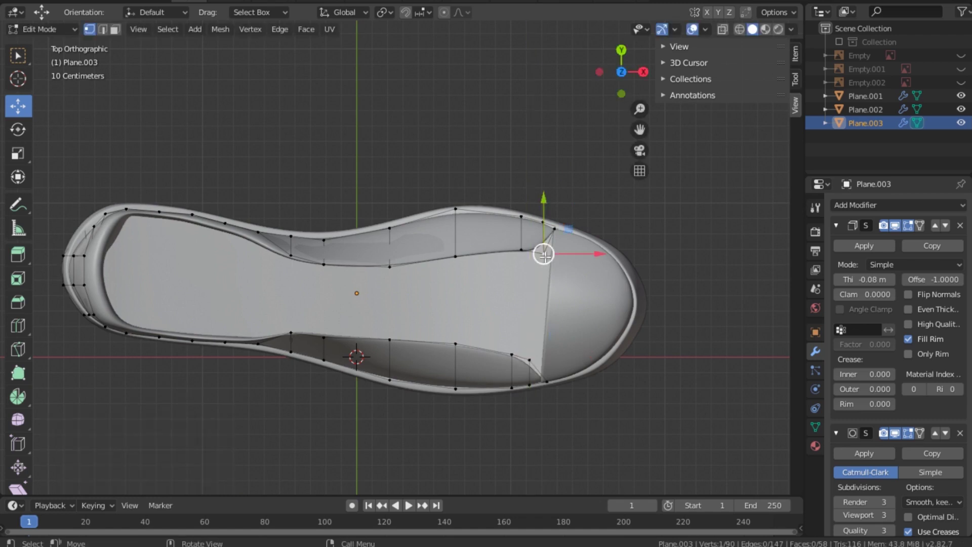
key("g")
key("y")
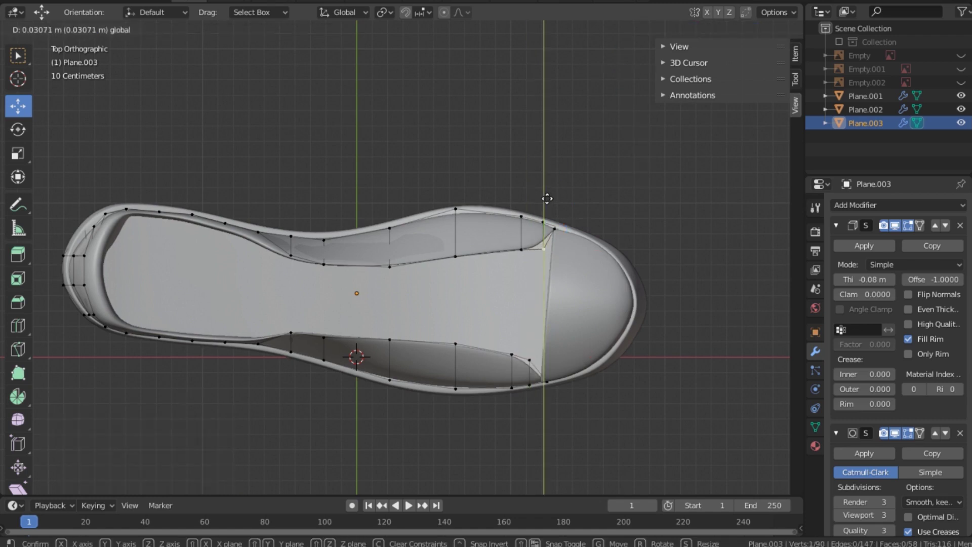
left_click(544, 209)
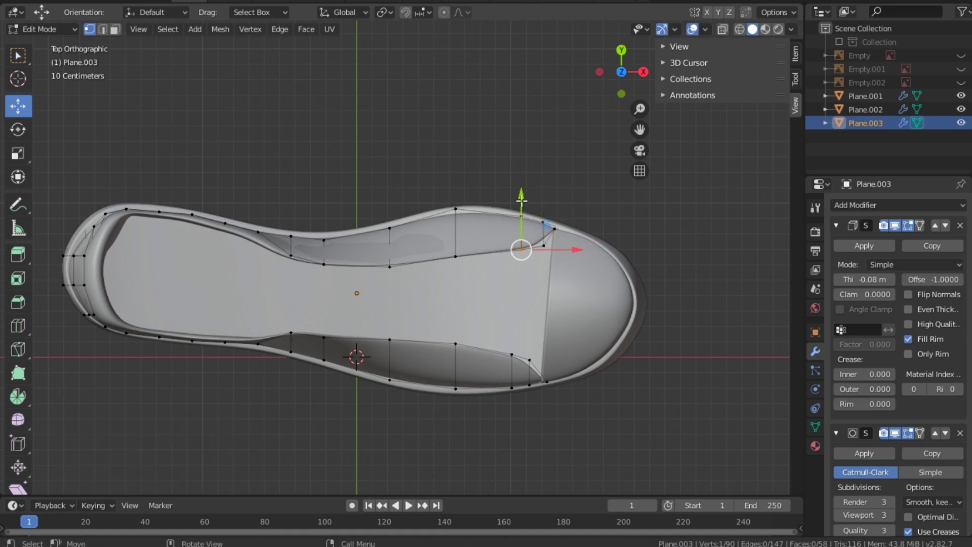
left_click_drag(521, 199, 523, 237)
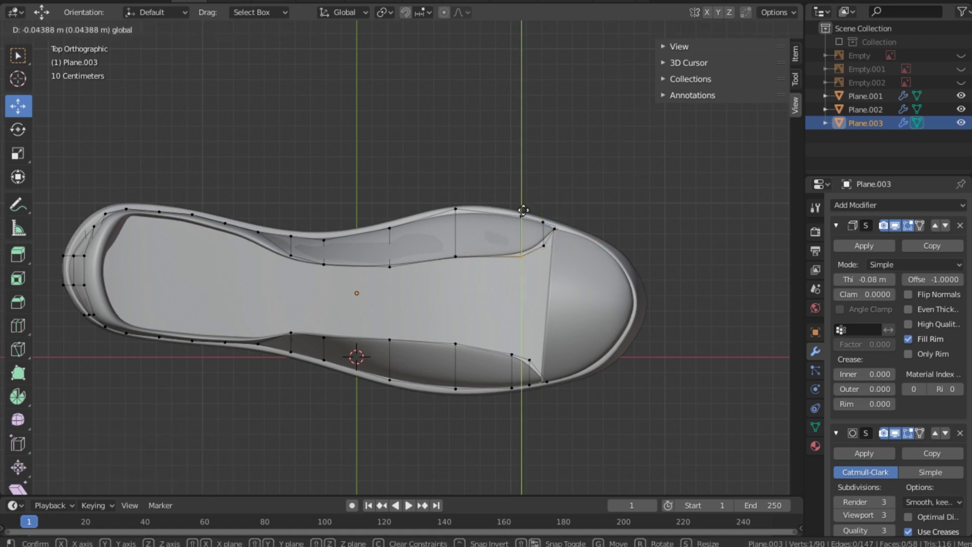
left_click(514, 354)
key("g")
key("y")
left_click(514, 308)
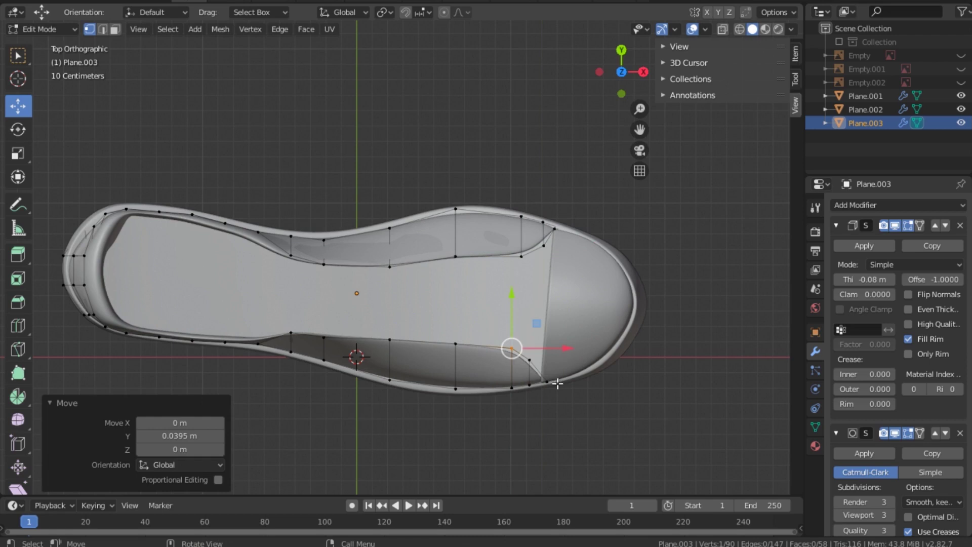
Reposition the lowest front corner vertex, deselect, and return to Object Mode
left_click(546, 381)
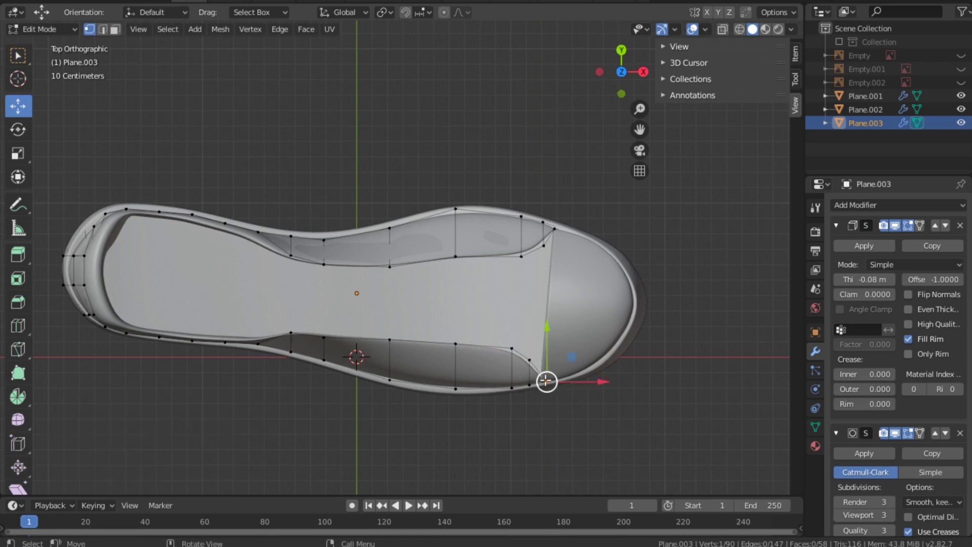
key("g")
left_click(555, 389)
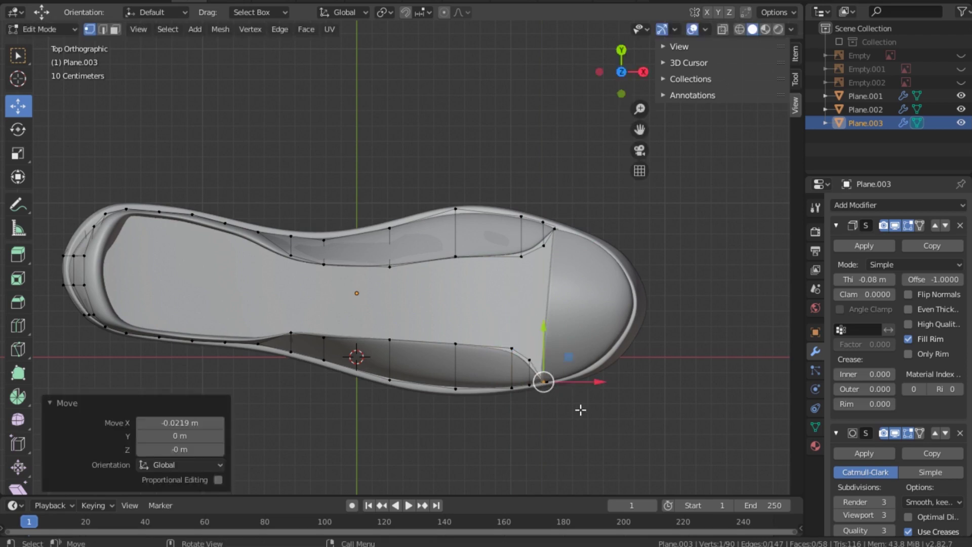
key("alt+a")
key("Tab")
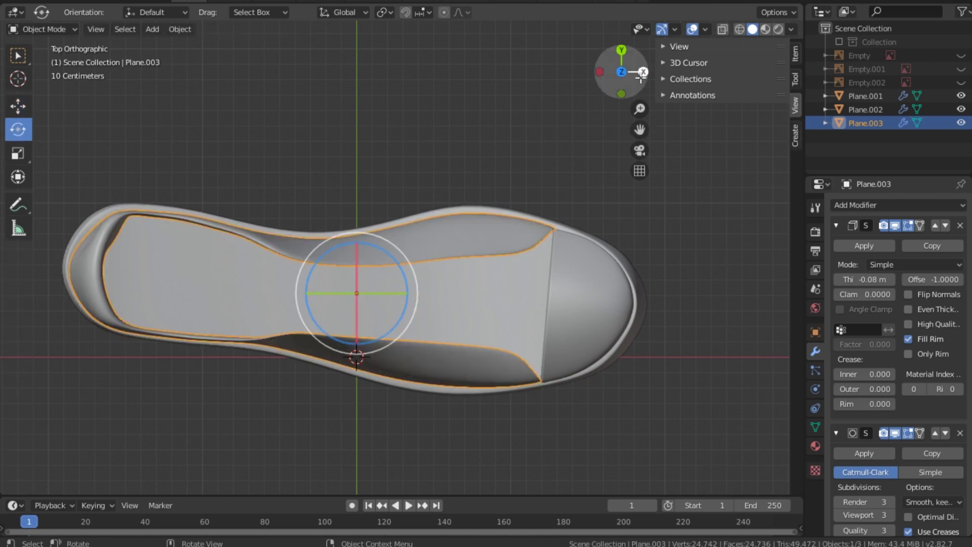
left_click_drag(621, 70, 631, 86)
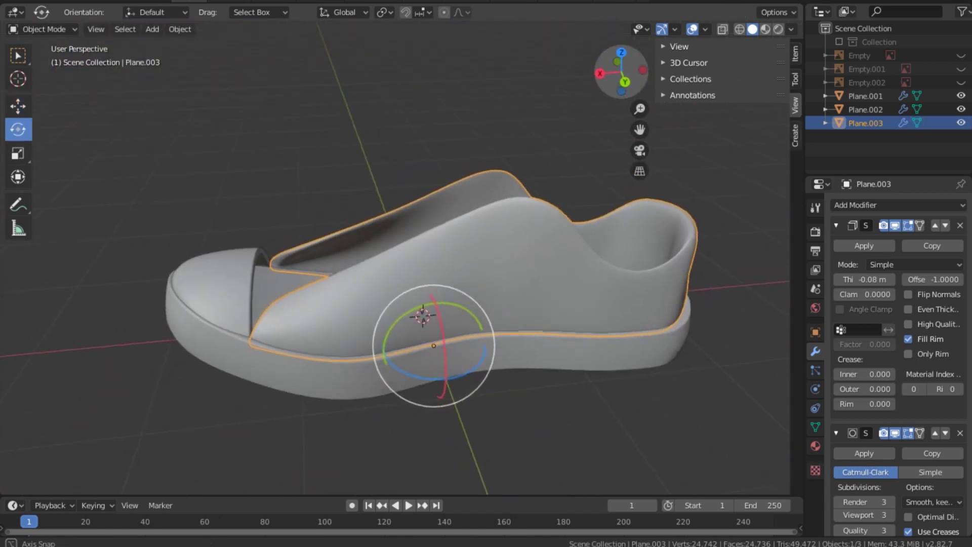
Toggle X-Ray on and off, then select Plane.003 and enter Edit Mode
left_click(724, 29)
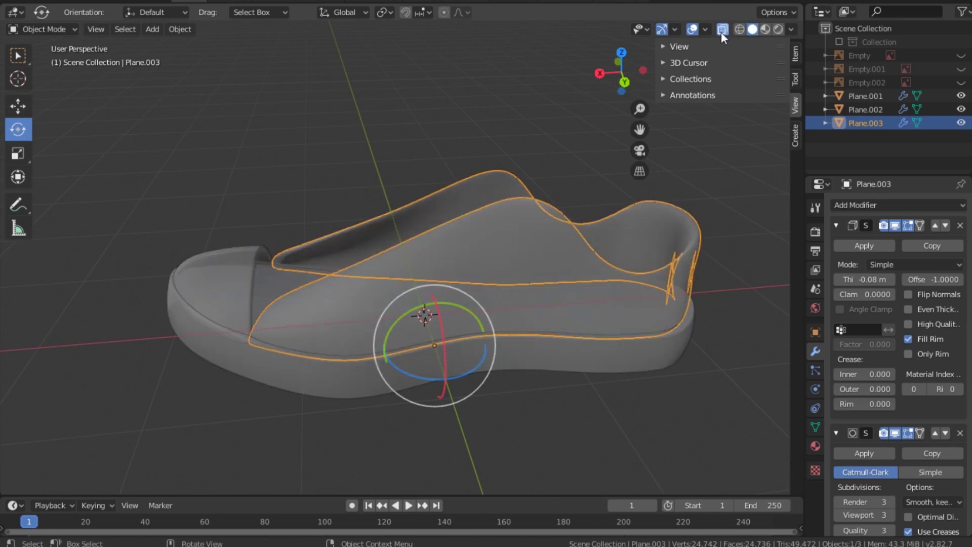
left_click(721, 32)
left_click(402, 140)
middle_click_drag(402, 140, 580, 127)
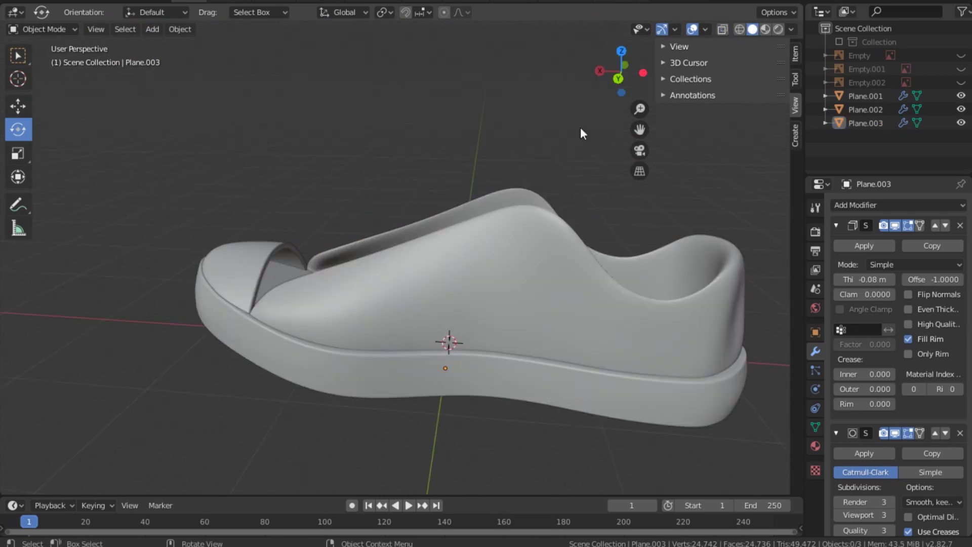
left_click(446, 273)
key("Tab")
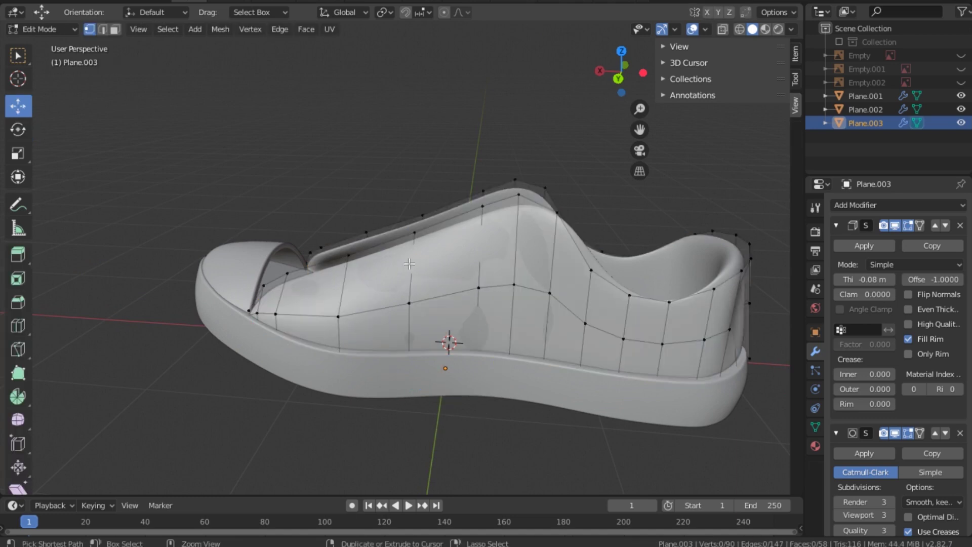
Loop-cut a lengthwise edge loop along the upper's side, slide it into place, then exit Edit Mode
key("ctrl+r")
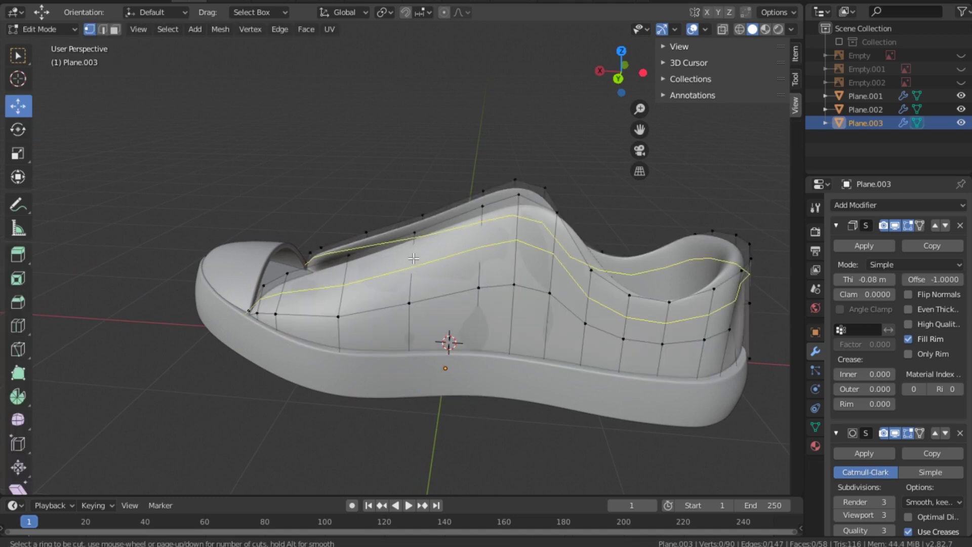
left_click(413, 258)
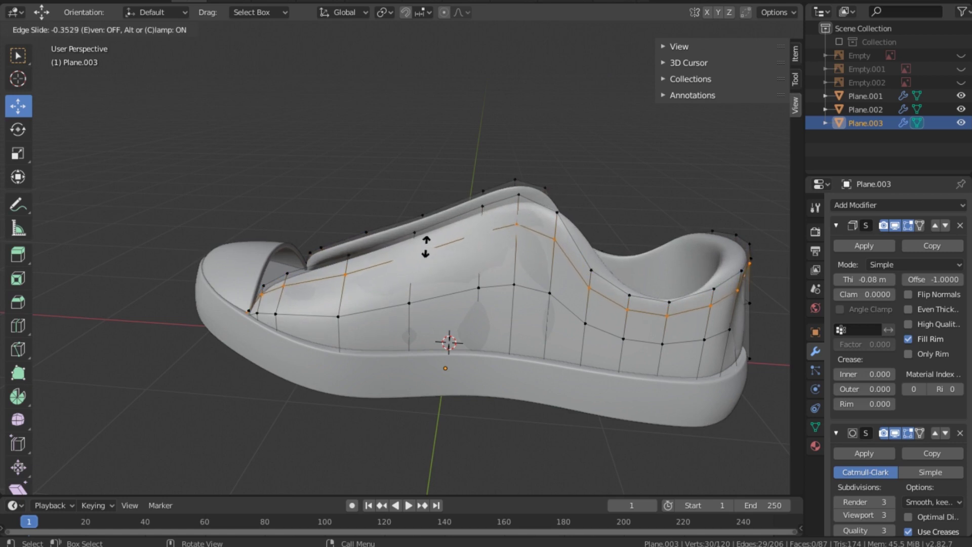
left_click(428, 244)
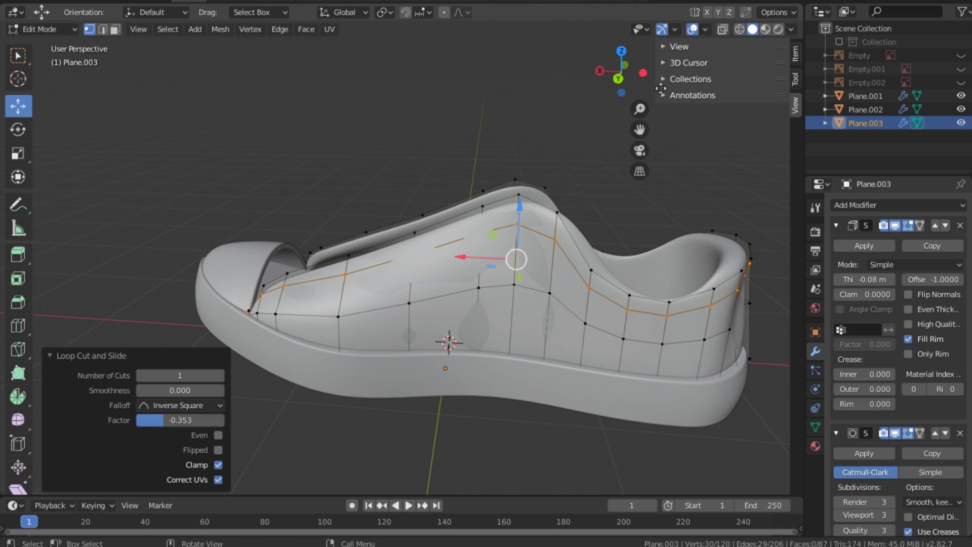
key("alt+a")
key("Tab")
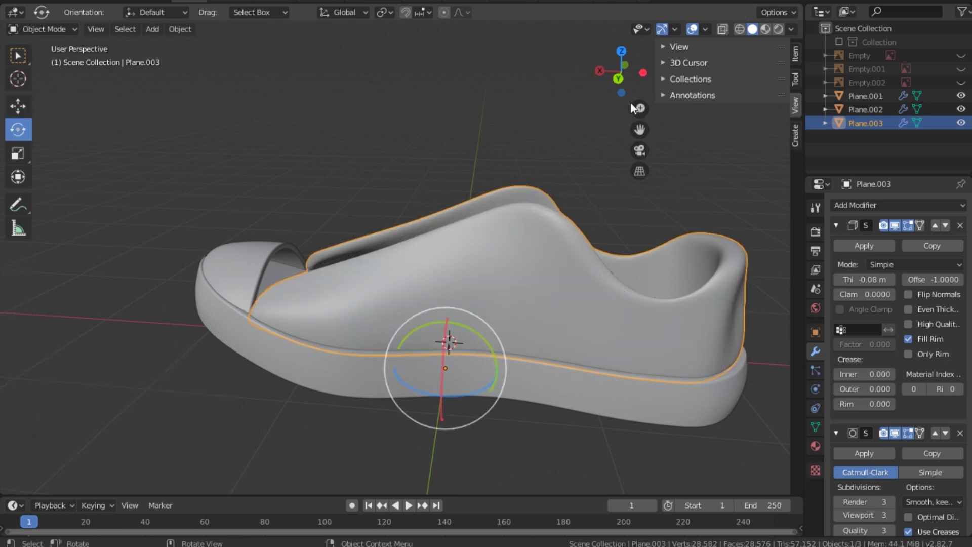
mouse_move(622, 73)
left_mouse_down()
mouse_move(496, 385)
mouse_move(631, 107)
mouse_move(619, 76)
left_mouse_up()
middle_click_drag(487, 304, 428, 241)
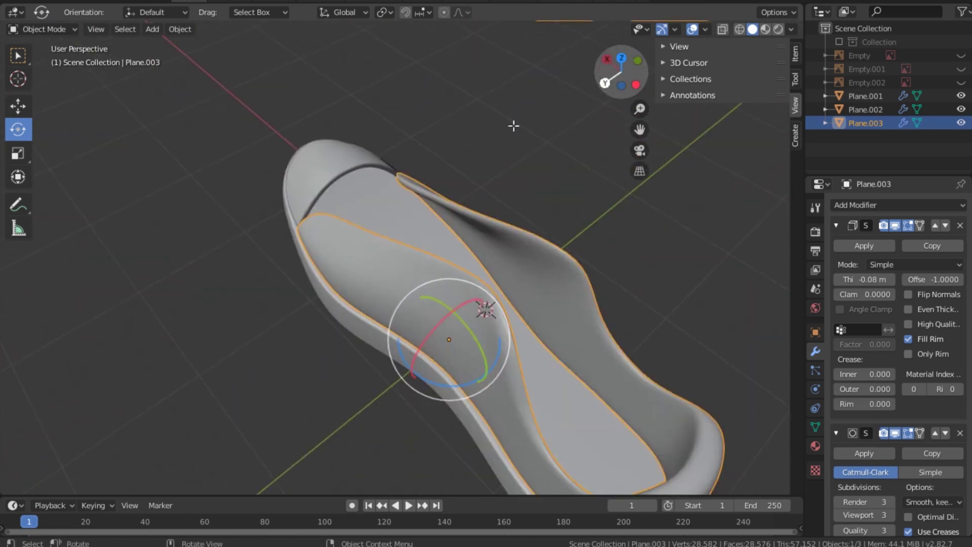
left_click(428, 241)
Switch to top view and add a new plane to the scene
key("grave")
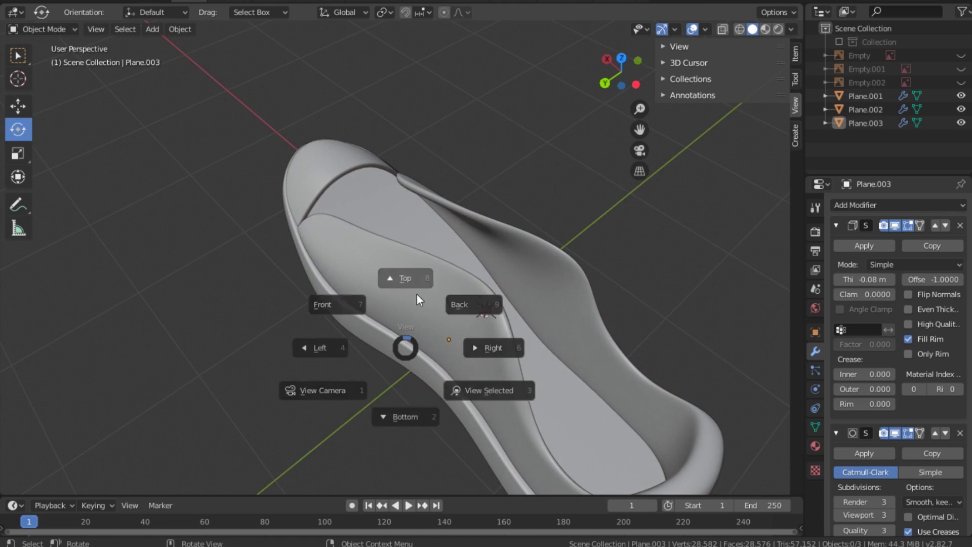
left_click(418, 282)
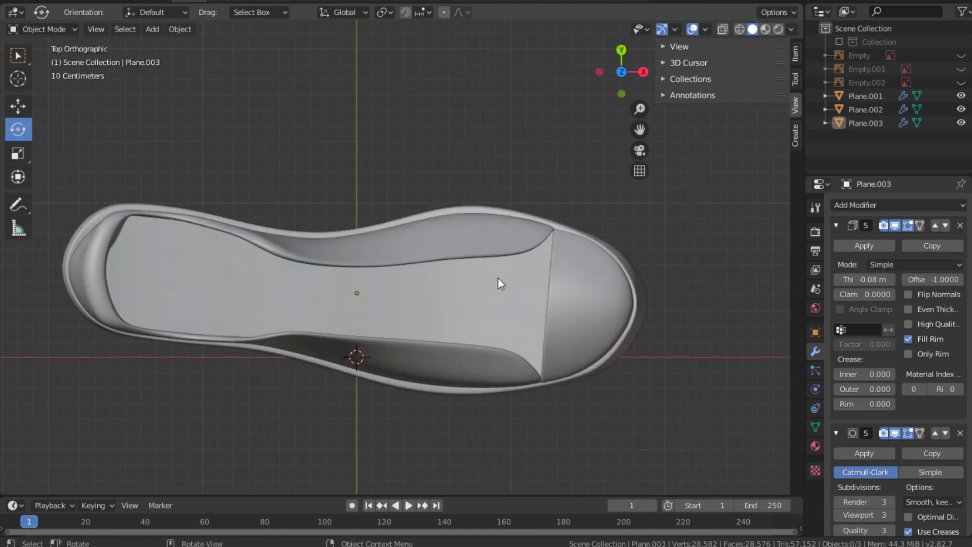
key("shift+a")
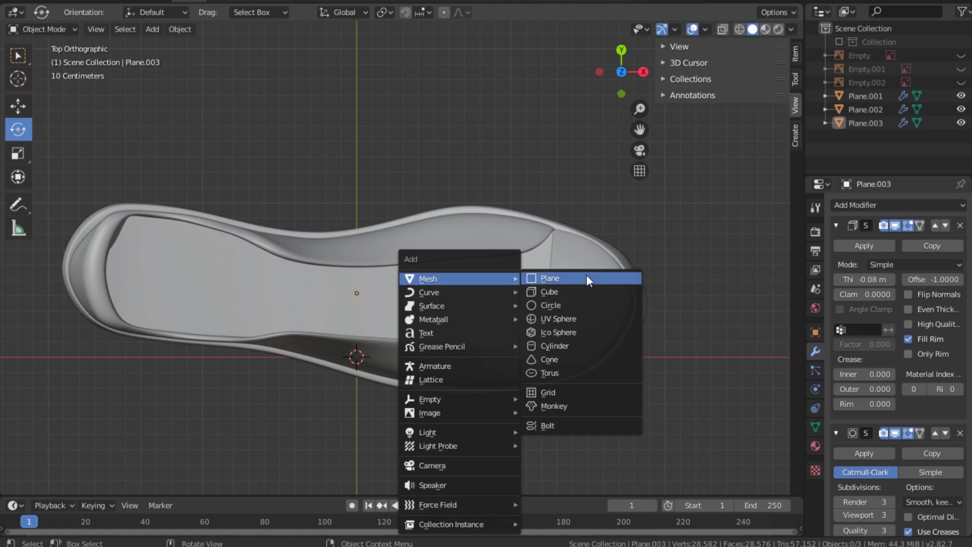
left_click(587, 281)
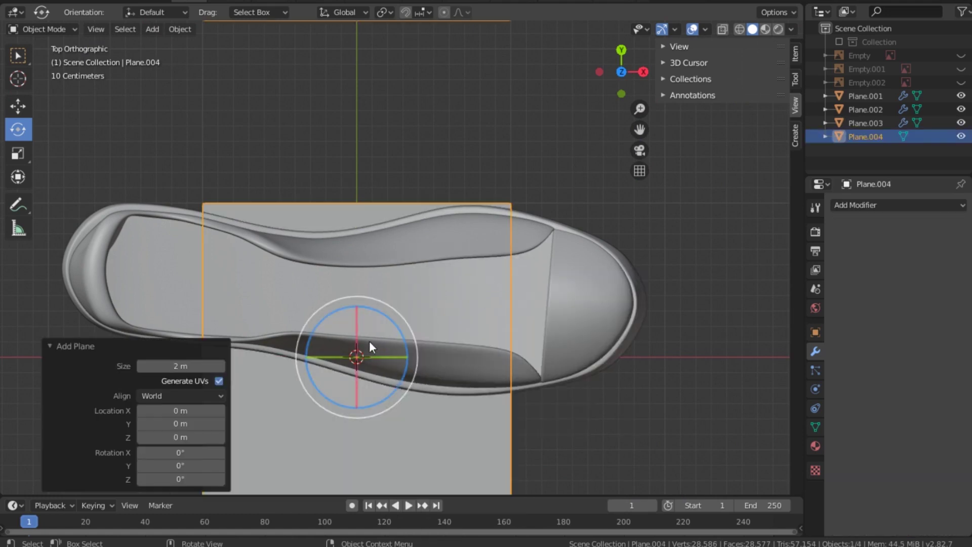
Move the new plane over the middle of the shoe
key("g")
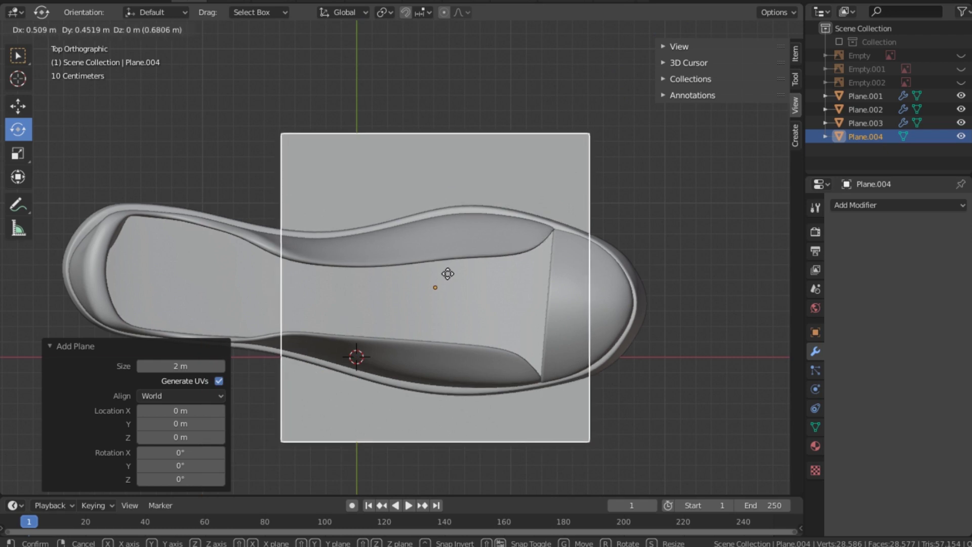
left_click(448, 276)
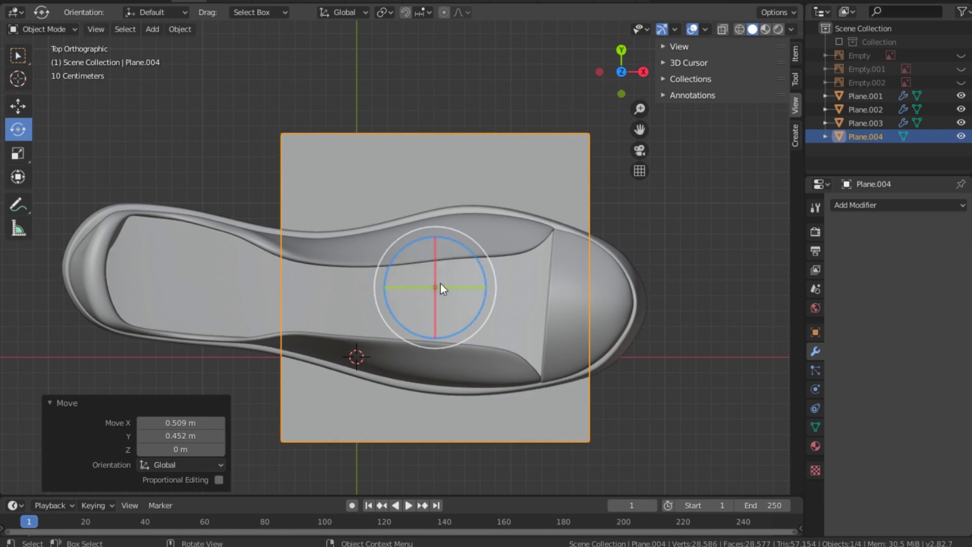
key("g")
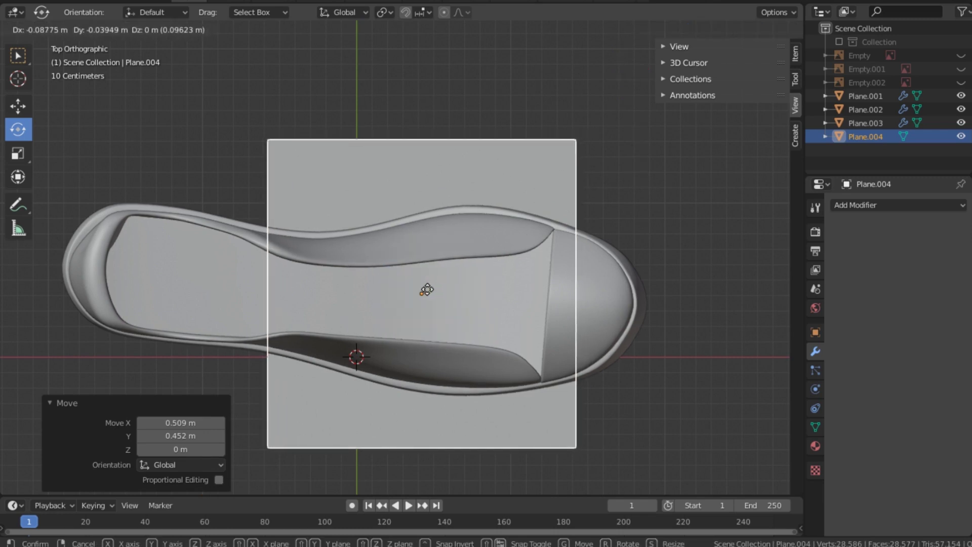
left_click(428, 292)
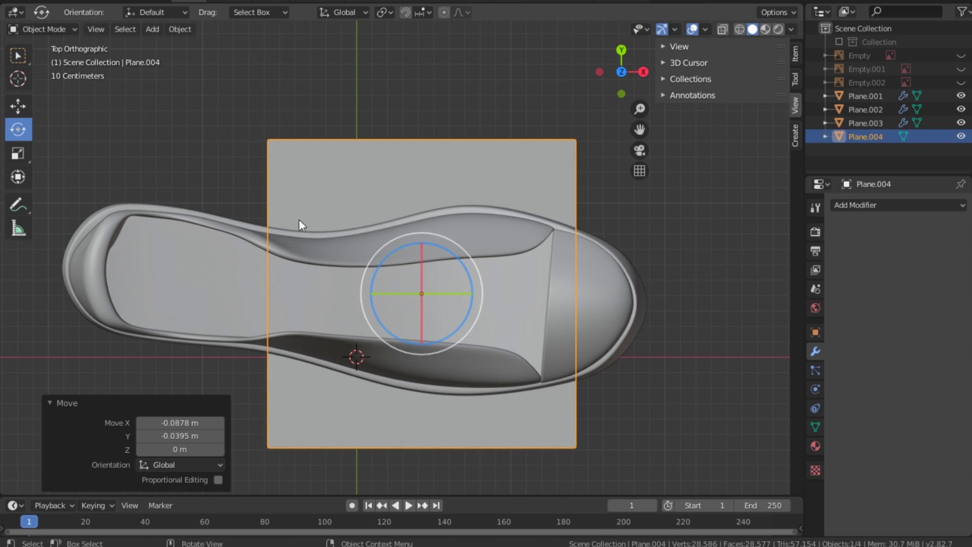
Enable X-Ray and move the plane's top edge down onto the opening's rim
key("Tab")
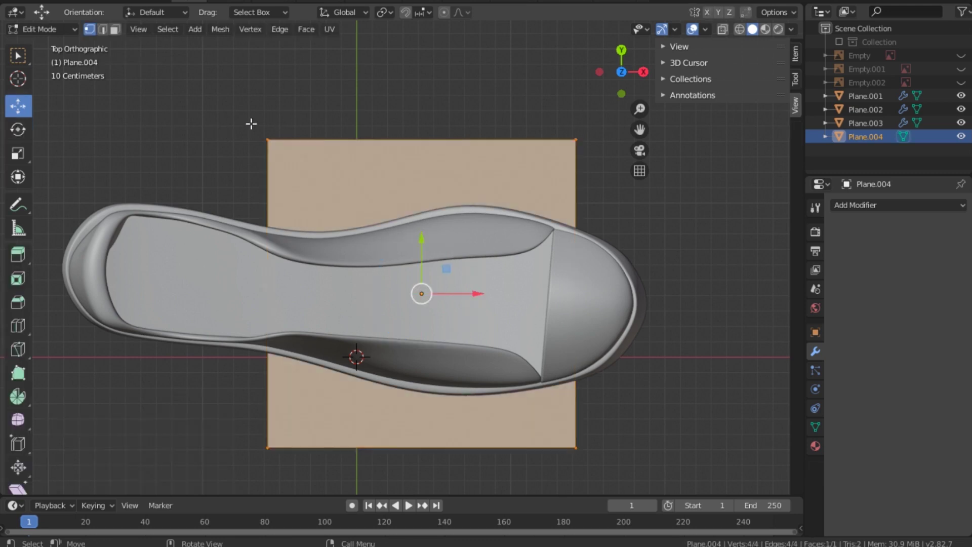
left_click_drag(251, 123, 617, 153)
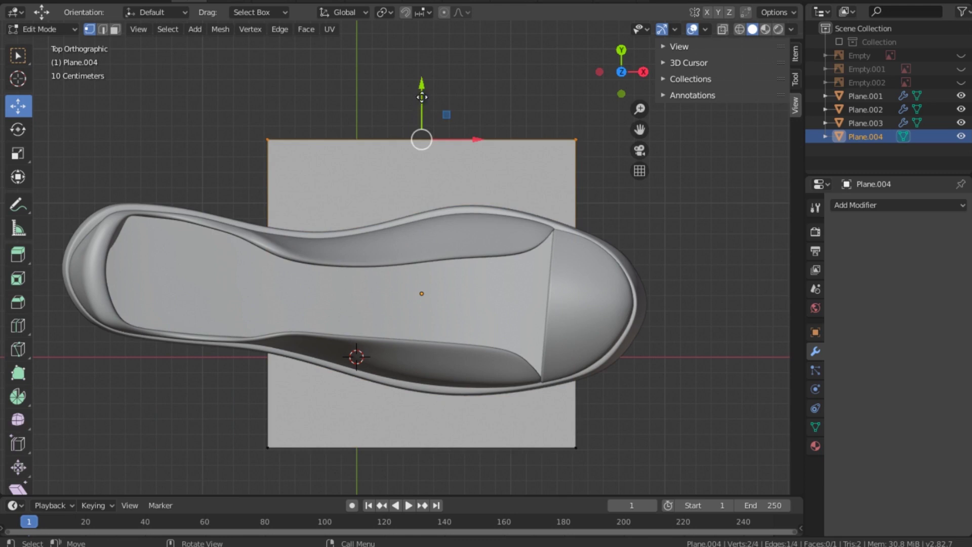
left_click_drag(422, 88, 422, 174)
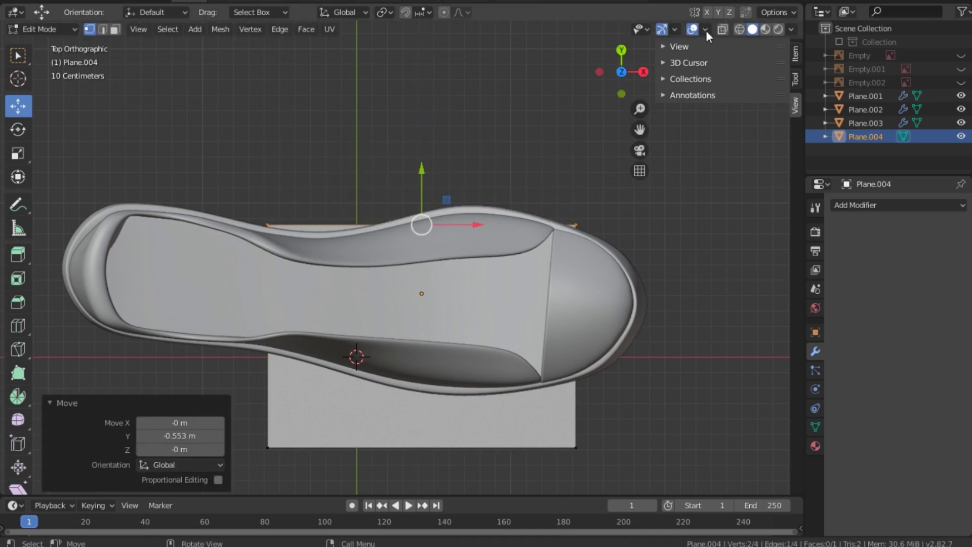
left_click(723, 29)
left_click_drag(422, 170, 422, 173)
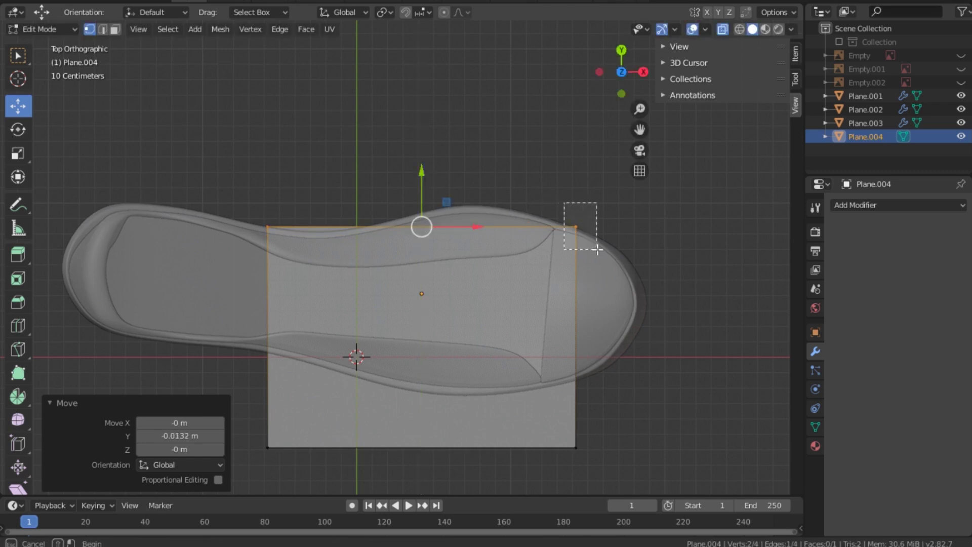
Move the plane's top-right and top-left corners onto the opening rim
left_click_drag(563, 202, 596, 240)
key("g")
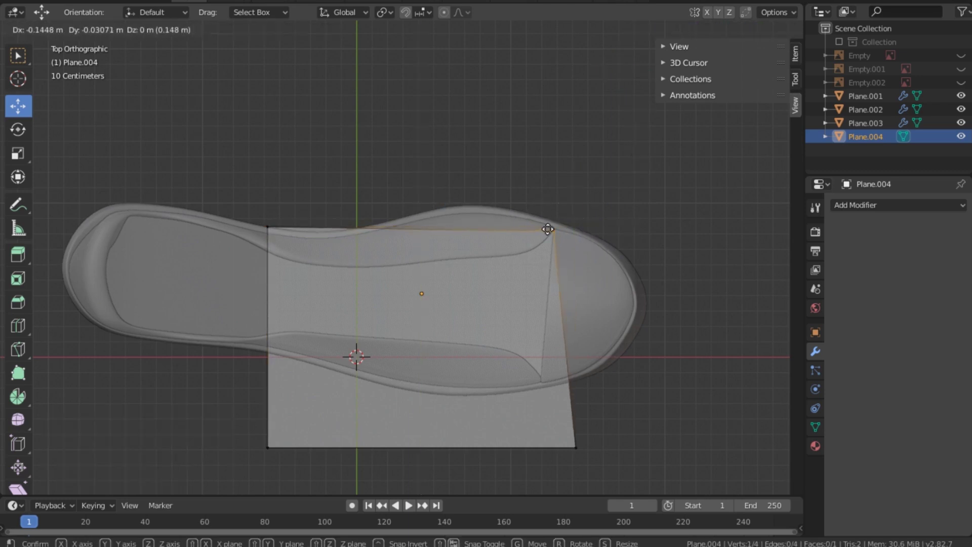
left_click(548, 226)
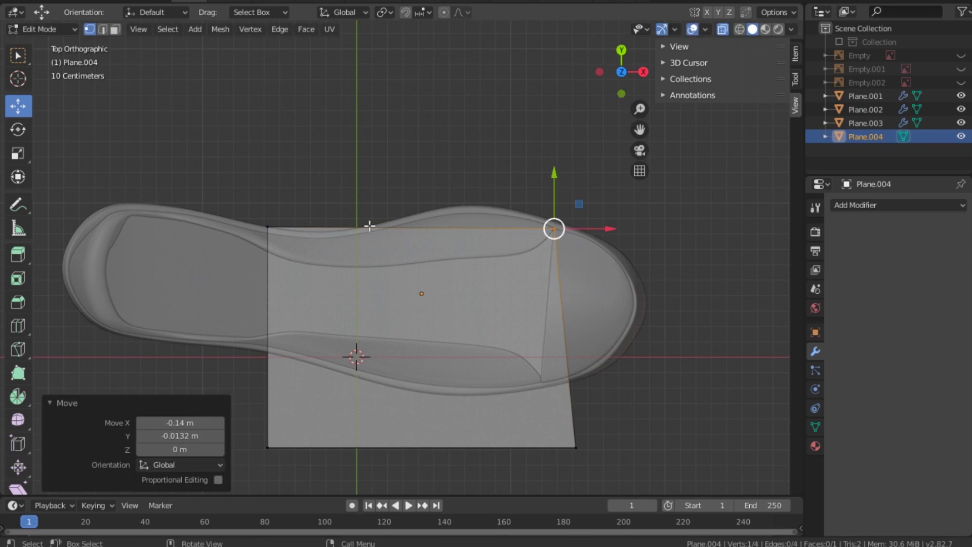
left_click(268, 227)
key("g")
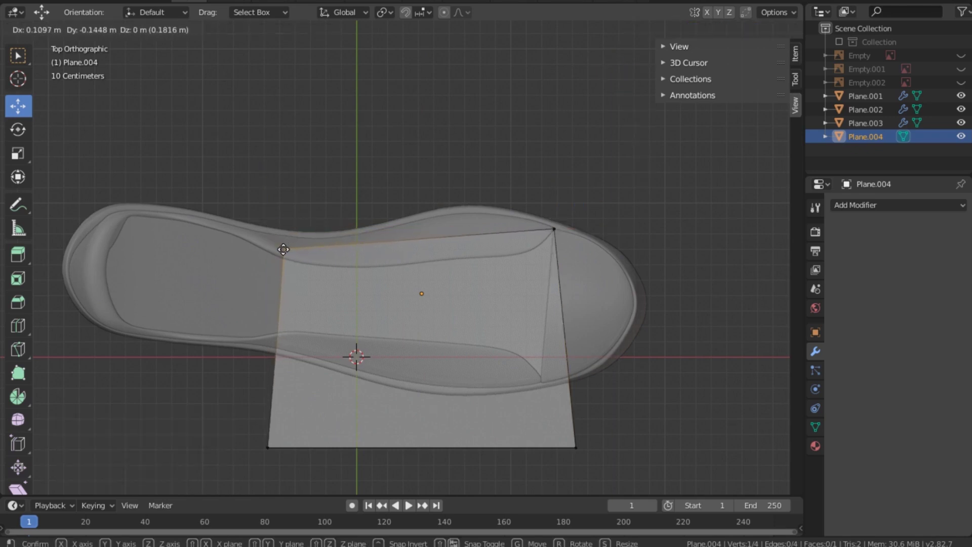
left_click(282, 248)
Move the bottom-left and bottom-right corners up onto the rim
left_click_drag(254, 402, 303, 481)
key("g")
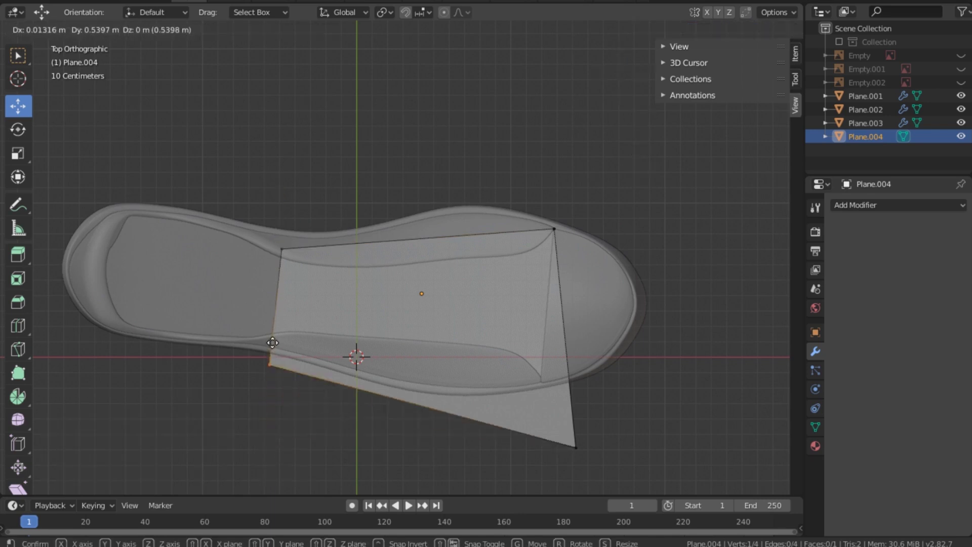
left_click(273, 331)
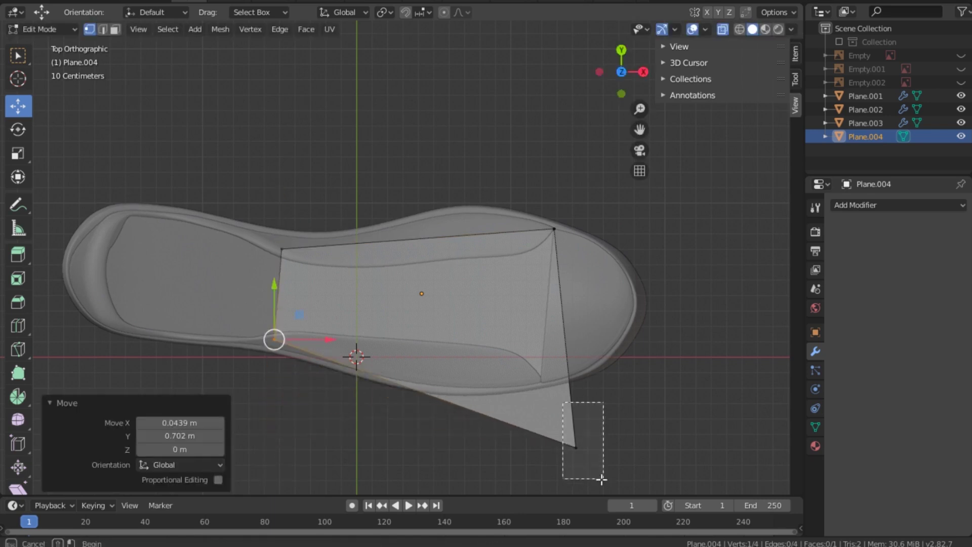
left_click_drag(593, 379, 600, 471)
key("g")
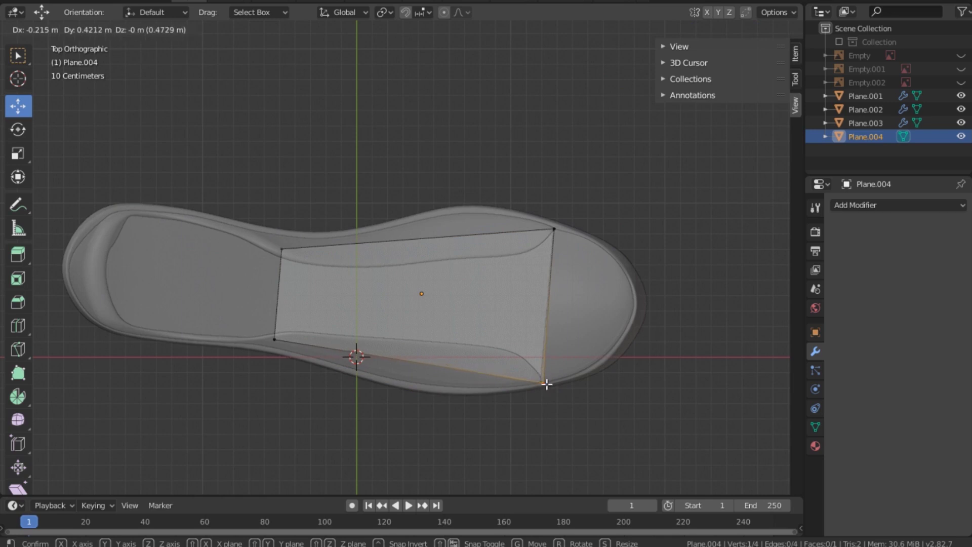
left_click(541, 380)
key("grave")
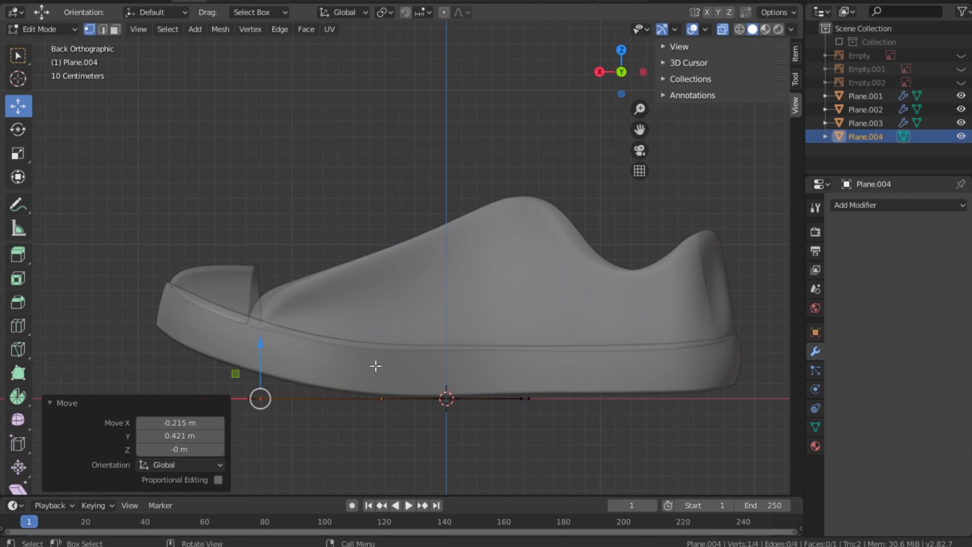
Raise the whole plane to rim height, then lift its far edge to the upper's peak
key("a")
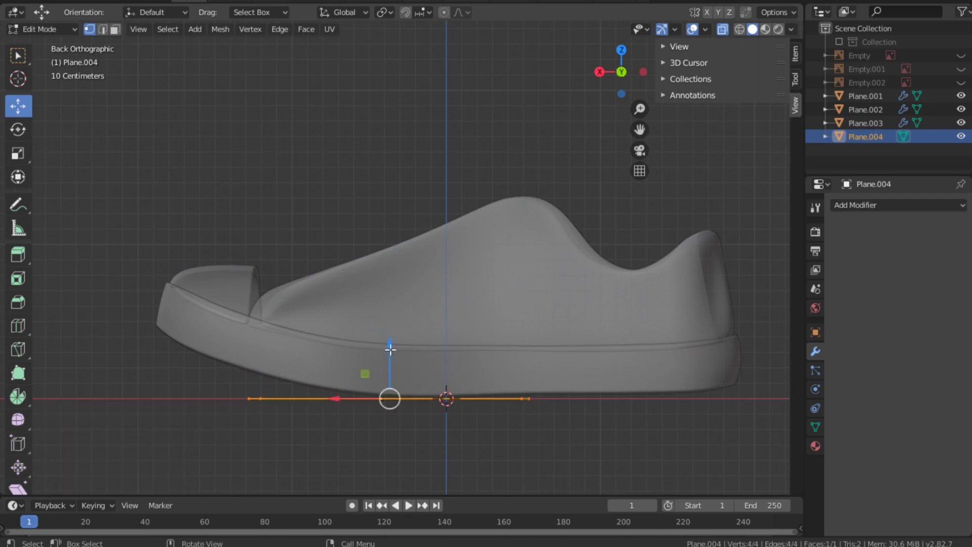
left_click_drag(390, 348, 381, 263)
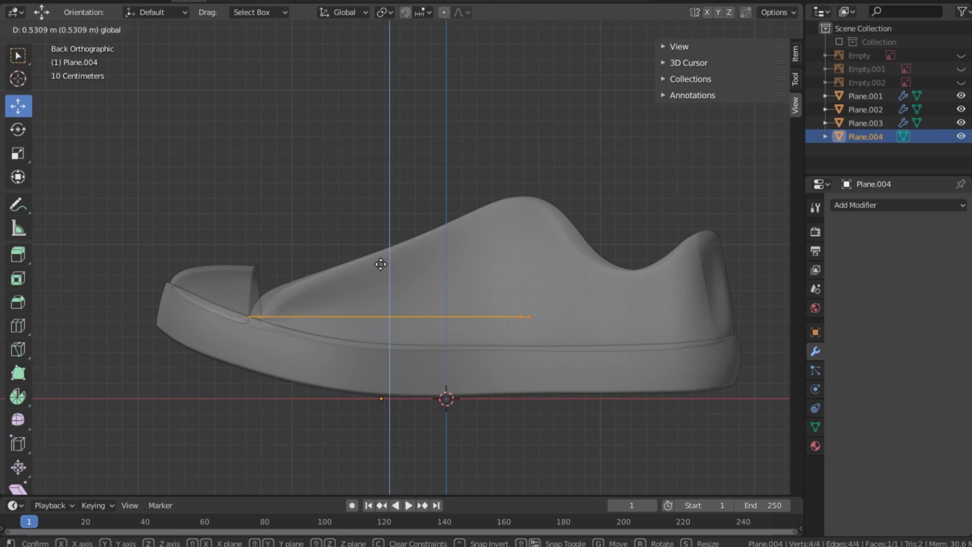
left_click_drag(380, 264, 381, 264)
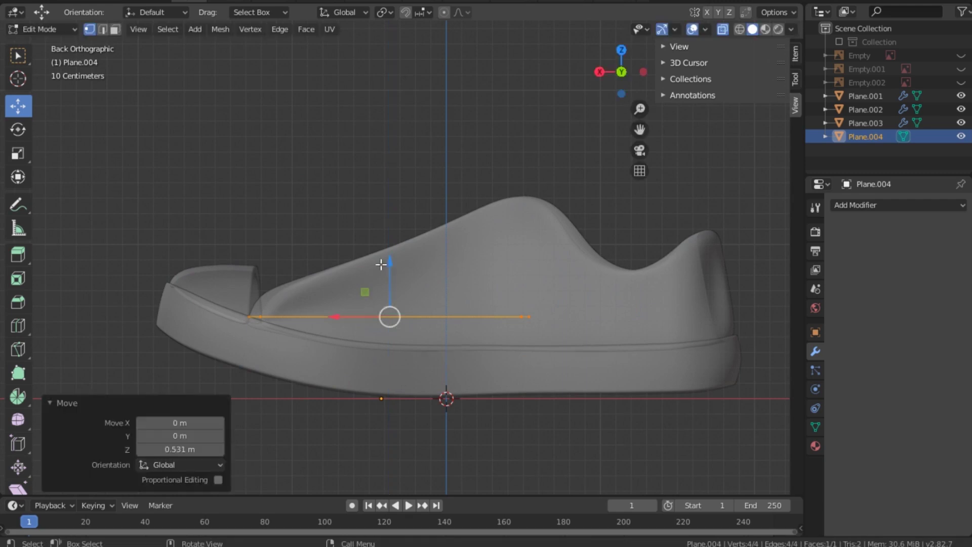
left_click(526, 317)
left_click_drag(525, 265, 512, 138)
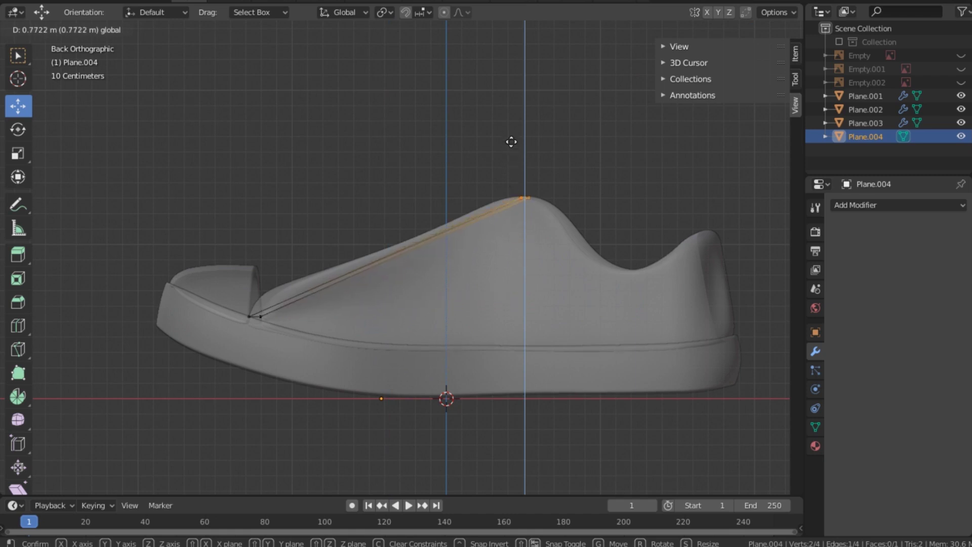
left_click_drag(511, 137, 511, 143)
left_click(375, 170)
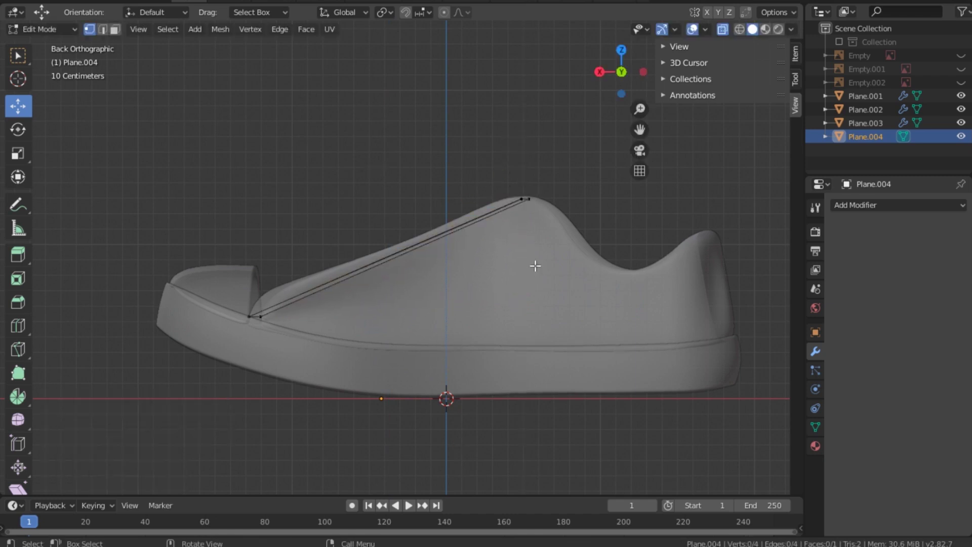
From top view, add one centred lengthwise loop cut through the plane
key("grave")
left_click(475, 203)
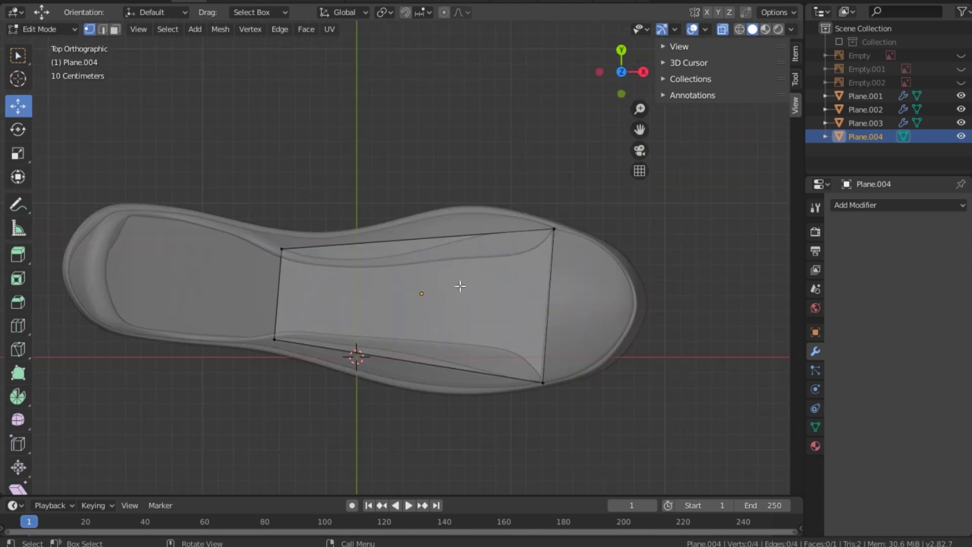
key("ctrl+r")
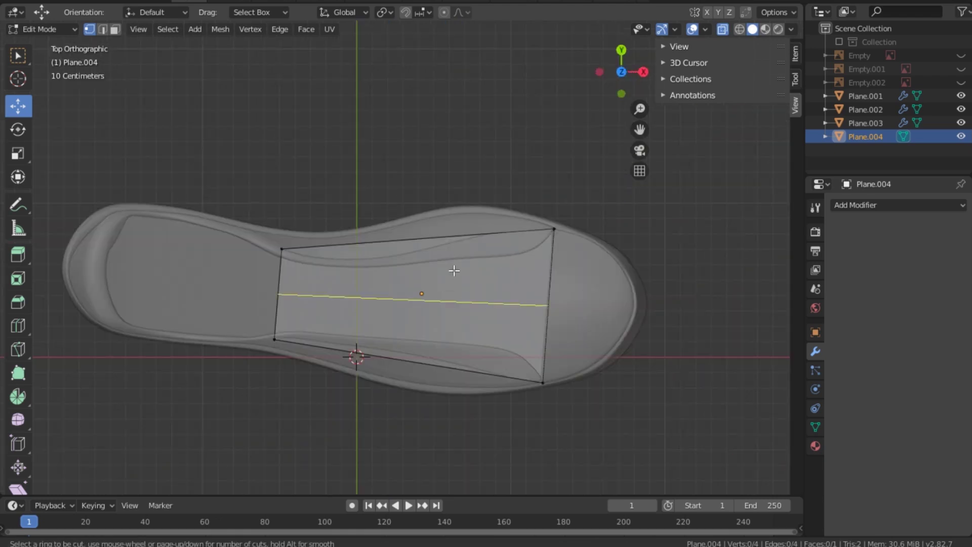
left_click(545, 307)
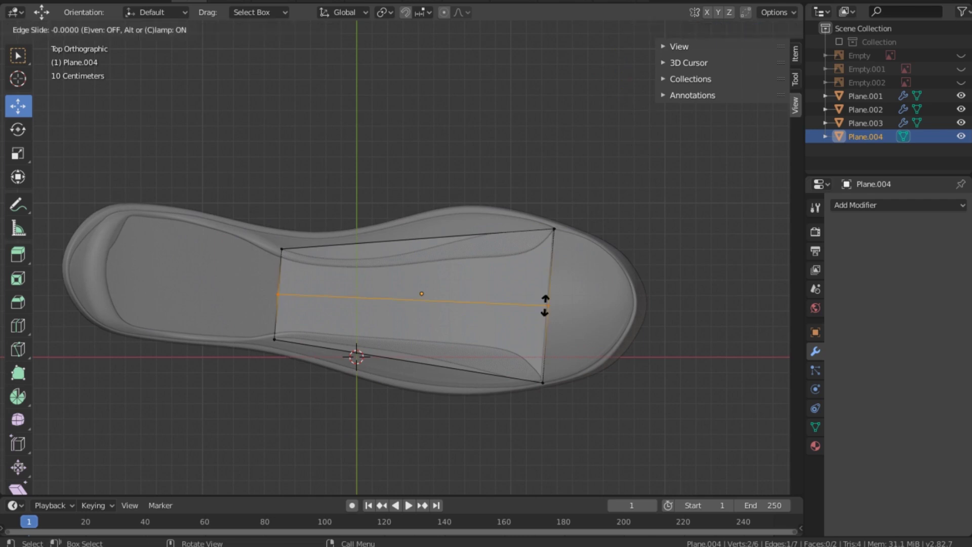
right_click(452, 293)
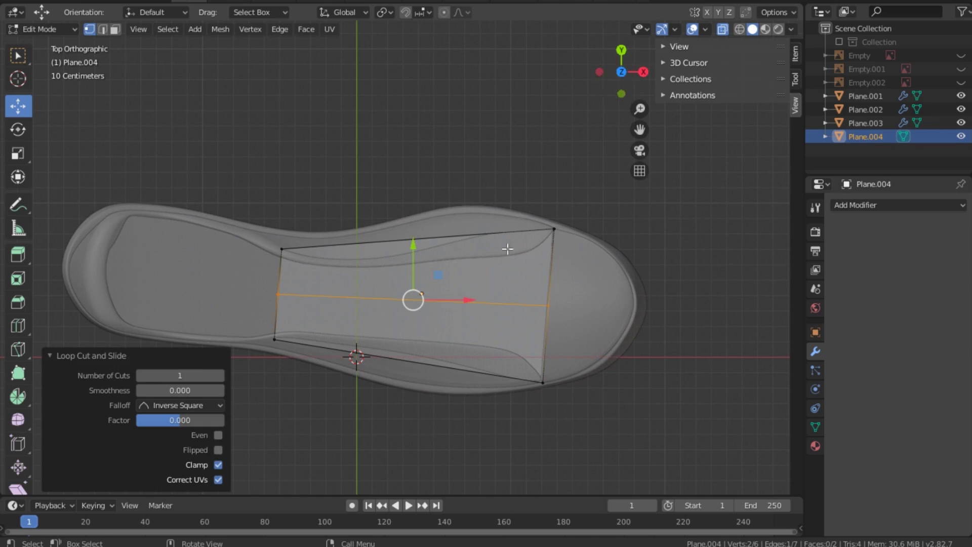
middle_click(377, 294)
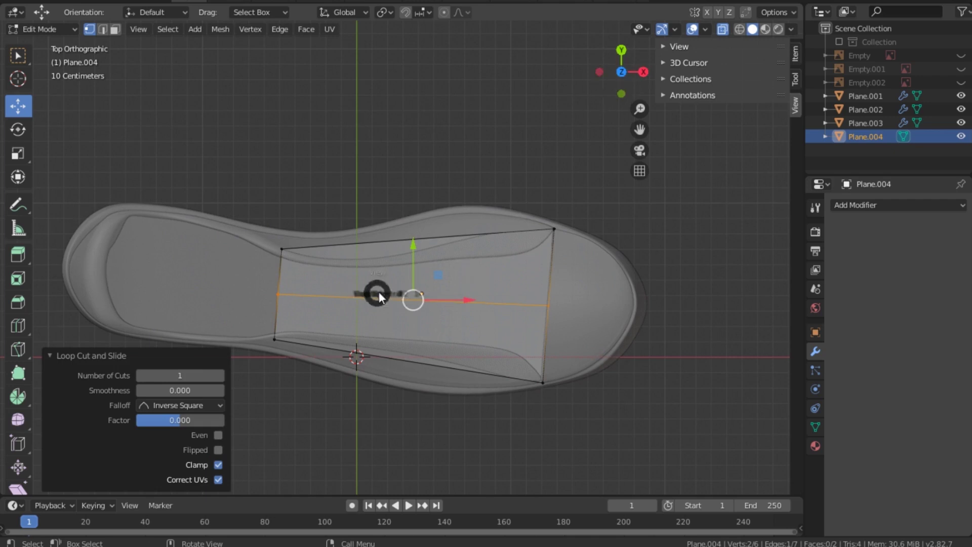
key("grave")
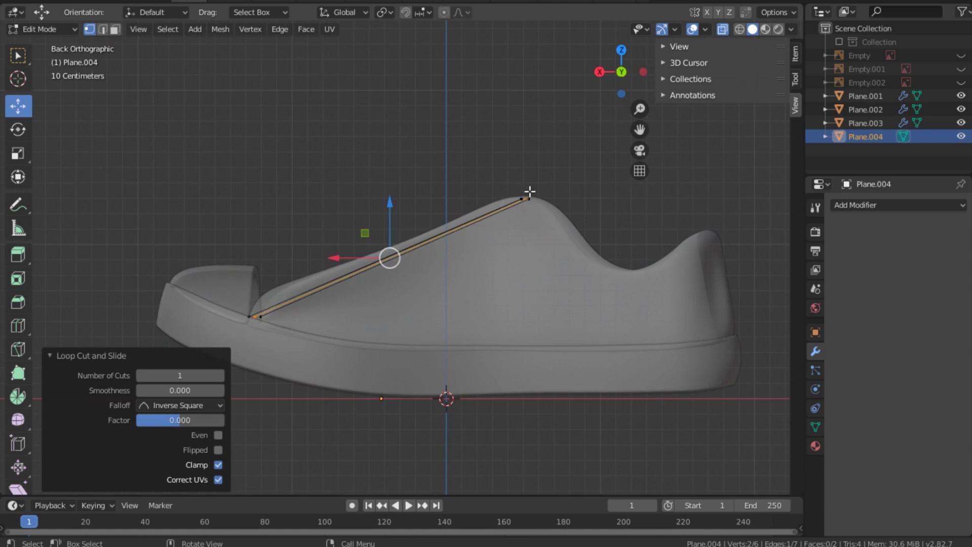
Raise the middle vertex at the plane's raised end straight up along Z
left_click(526, 198)
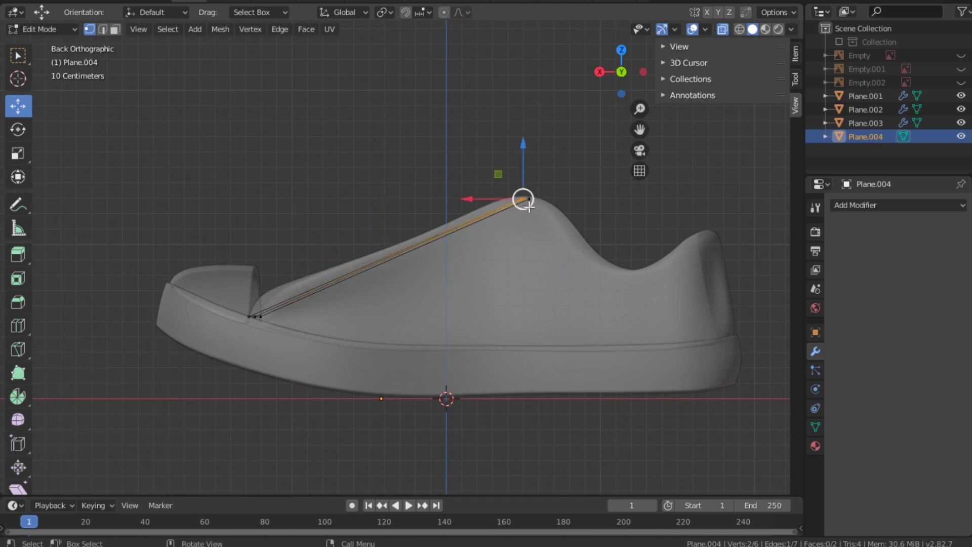
left_click(533, 178)
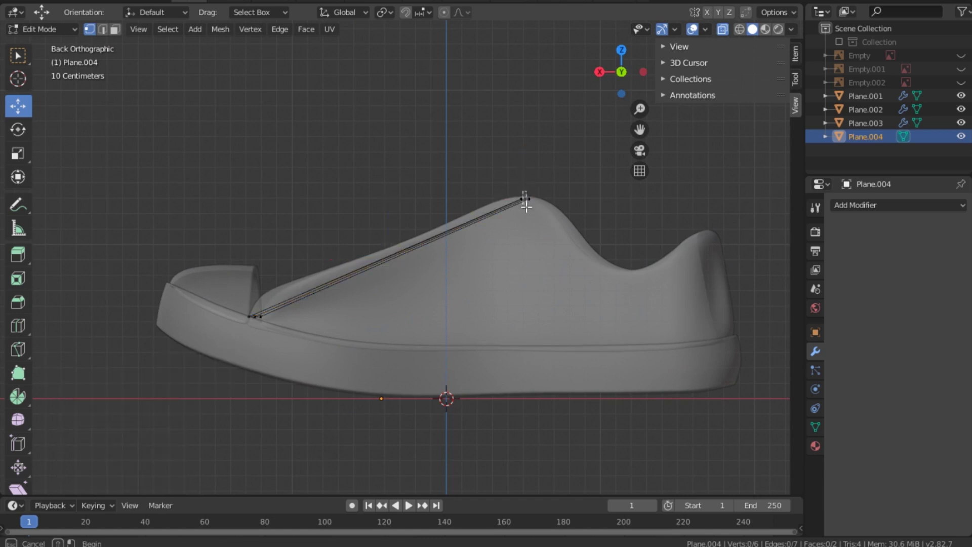
left_click(526, 198)
key("g")
key("z")
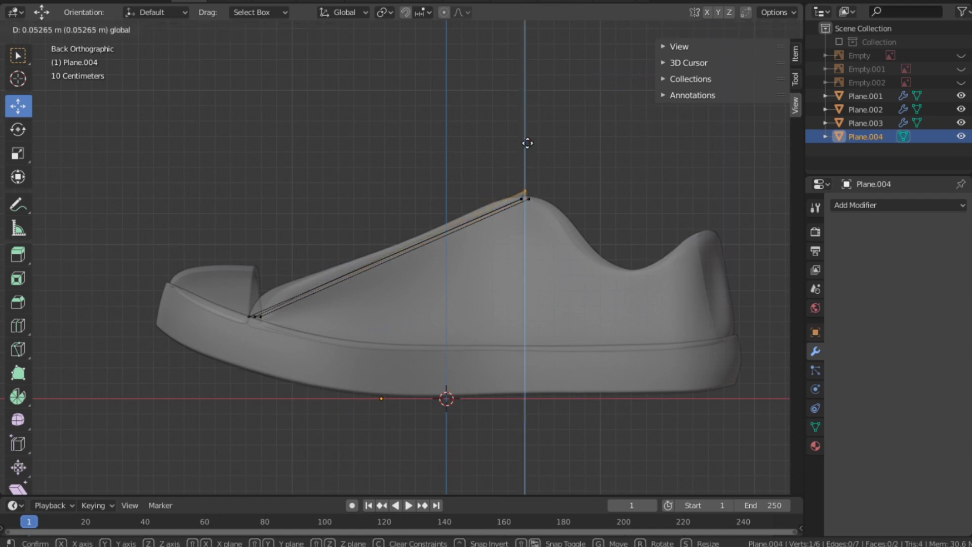
left_click(527, 143)
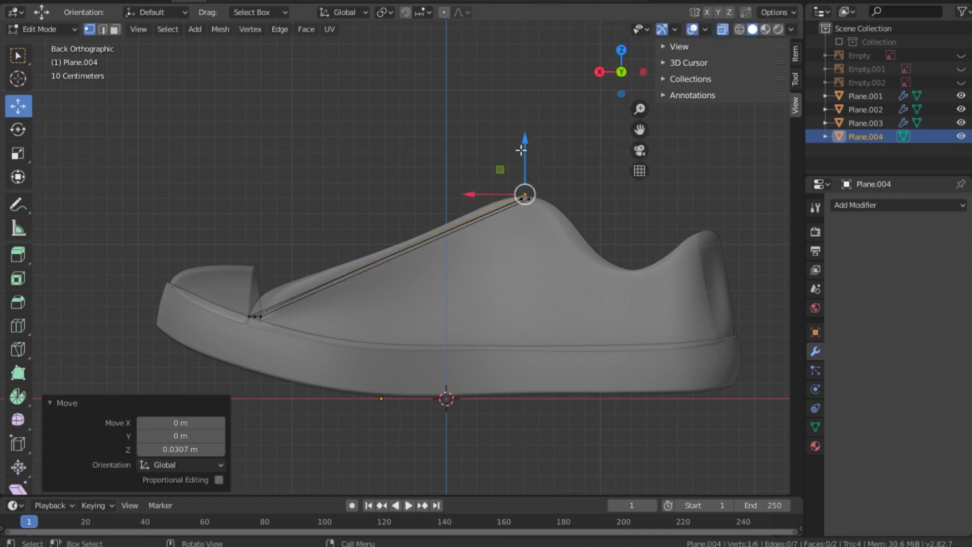
Raise the low-end middle vertex along Z and save as Shoes 001.blend
key("b")
left_click(258, 318)
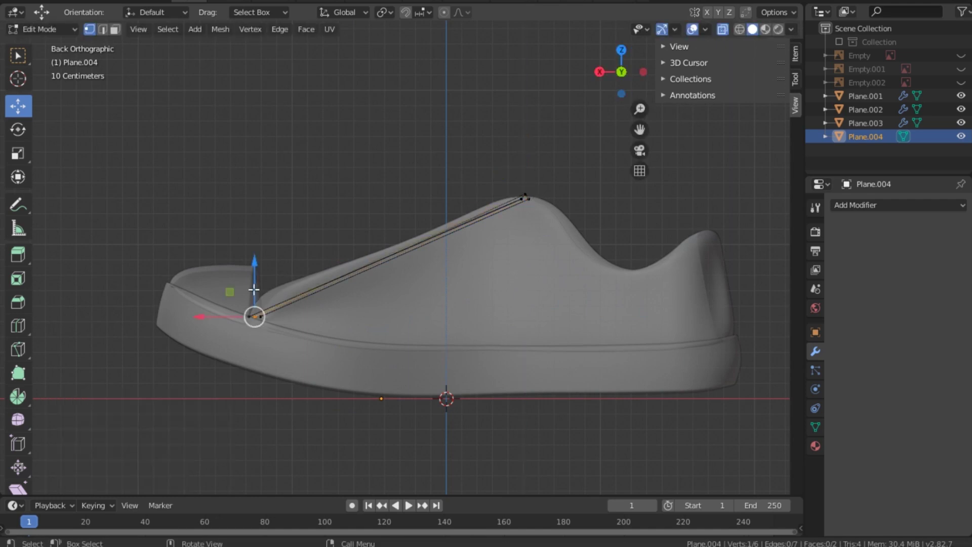
key("g")
key("z")
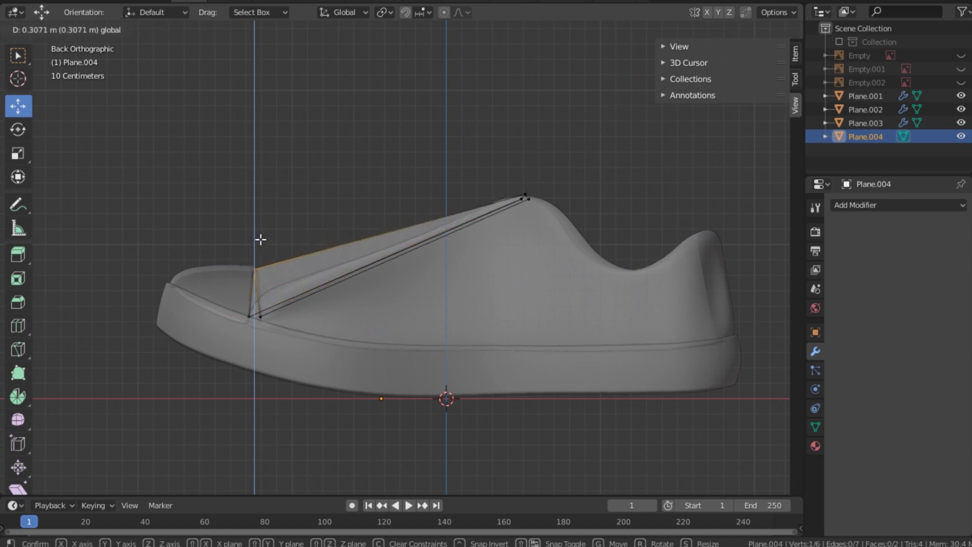
left_click(261, 240)
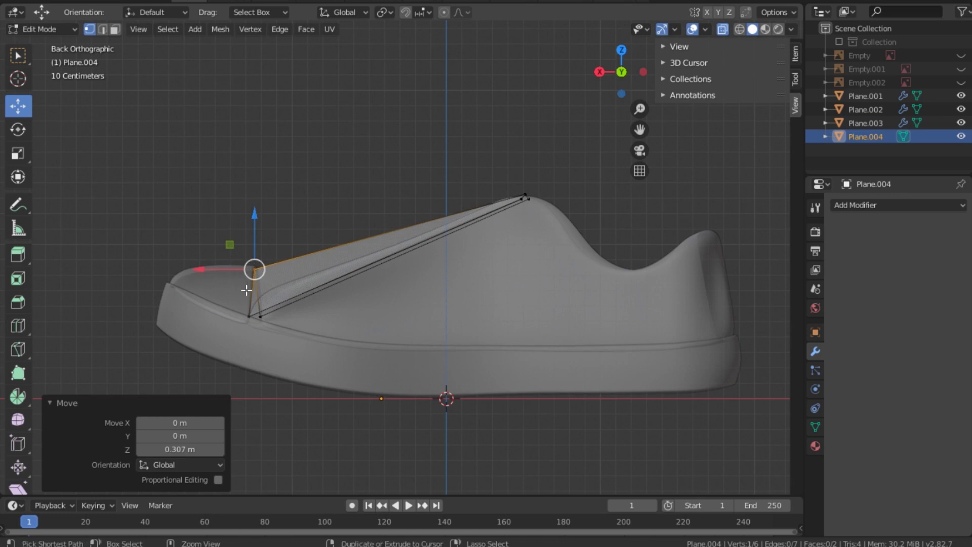
key("ctrl+s")
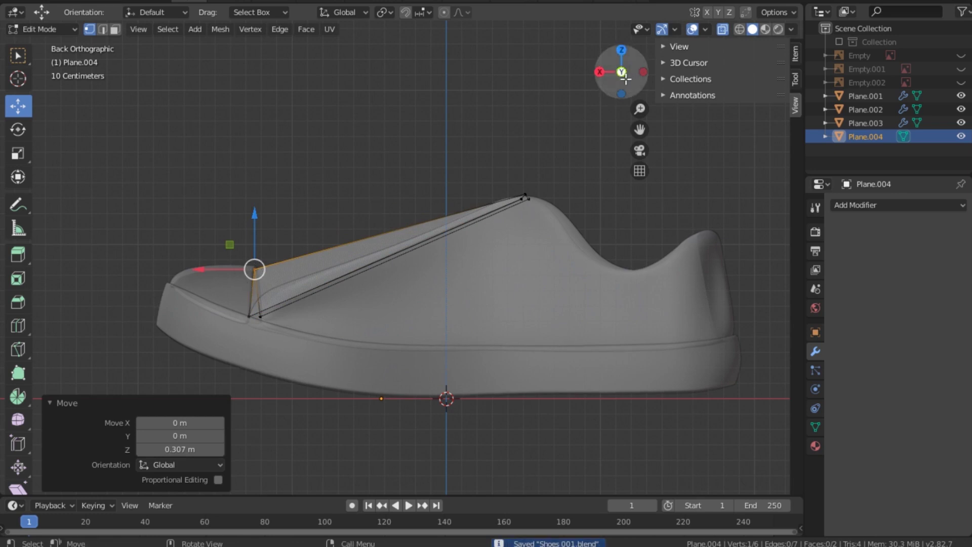
mouse_move(623, 73)
left_mouse_down()
mouse_move(609, 83)
mouse_move(617, 77)
left_mouse_up()
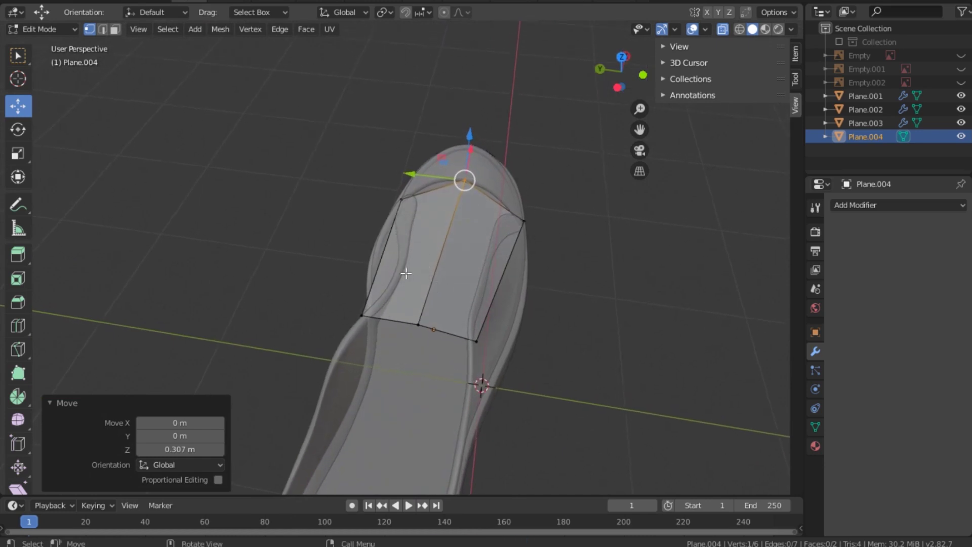
From top view, loop-cut across the tongue plane with Number of Cuts set to 4
key("grave")
left_click(411, 194)
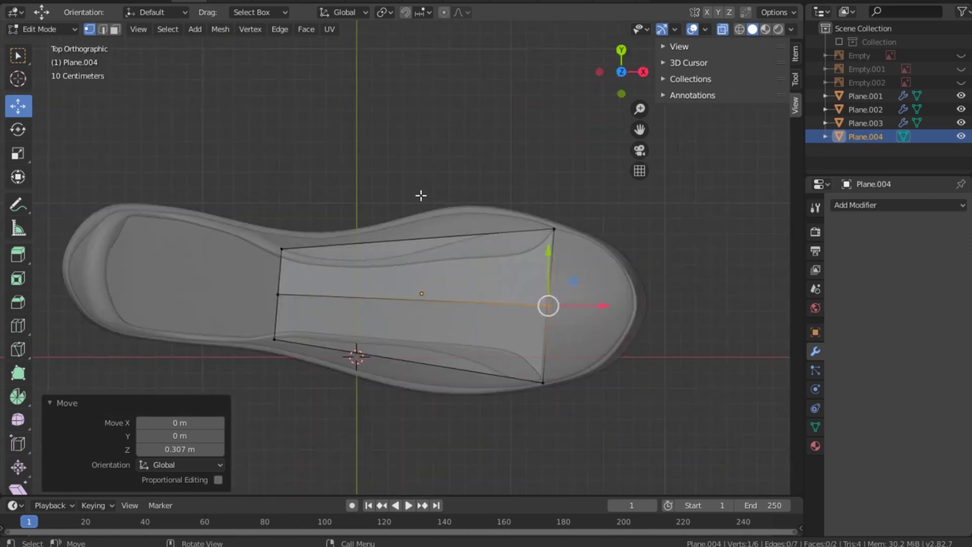
key("ctrl+r")
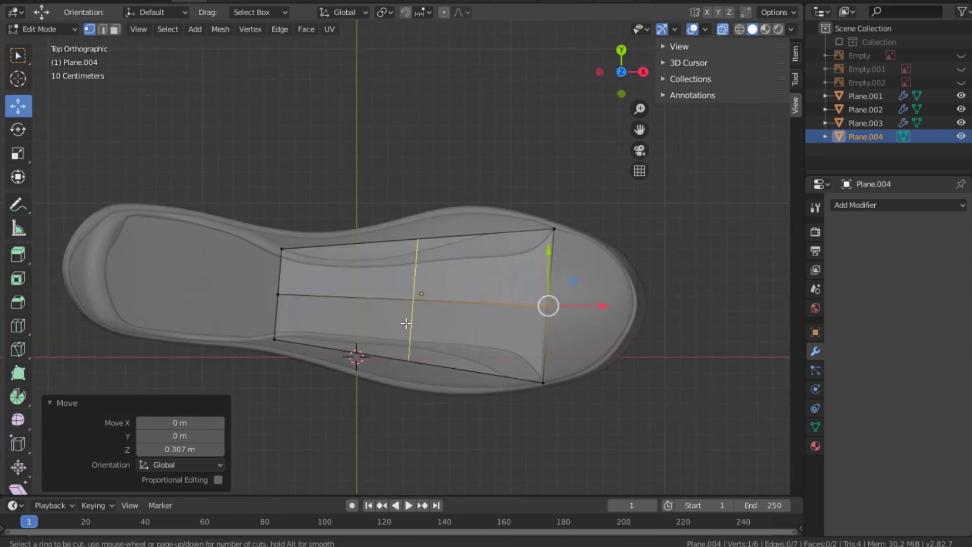
left_click(407, 324)
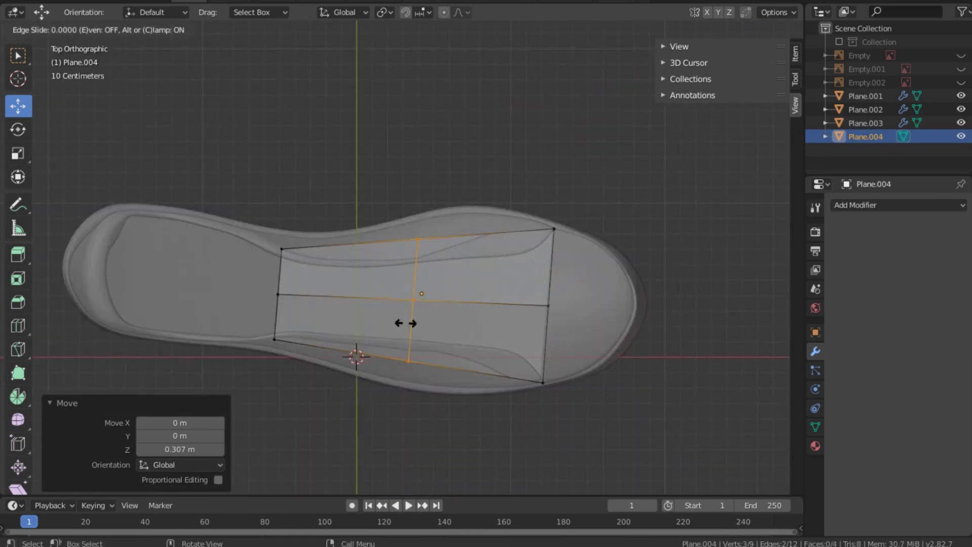
left_click(406, 324)
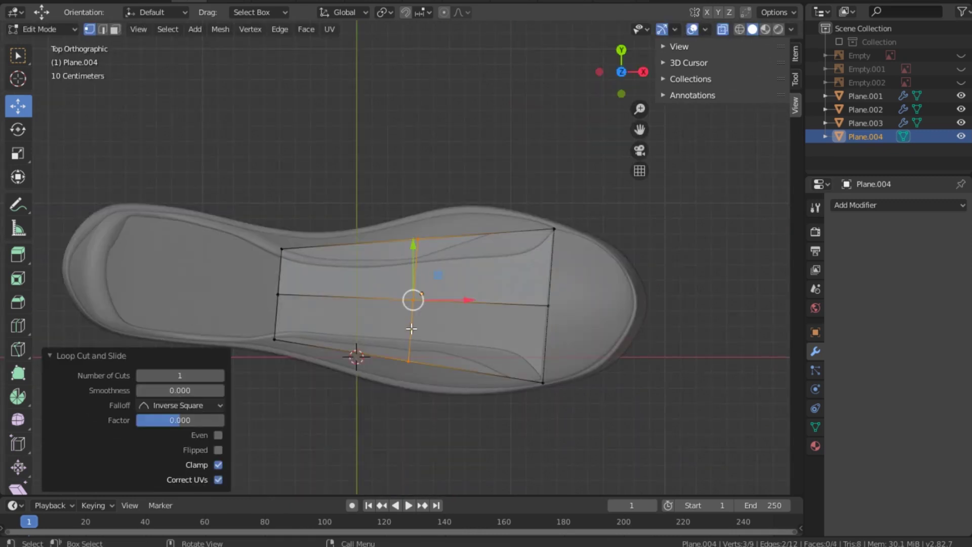
left_click(220, 375)
left_click(221, 375)
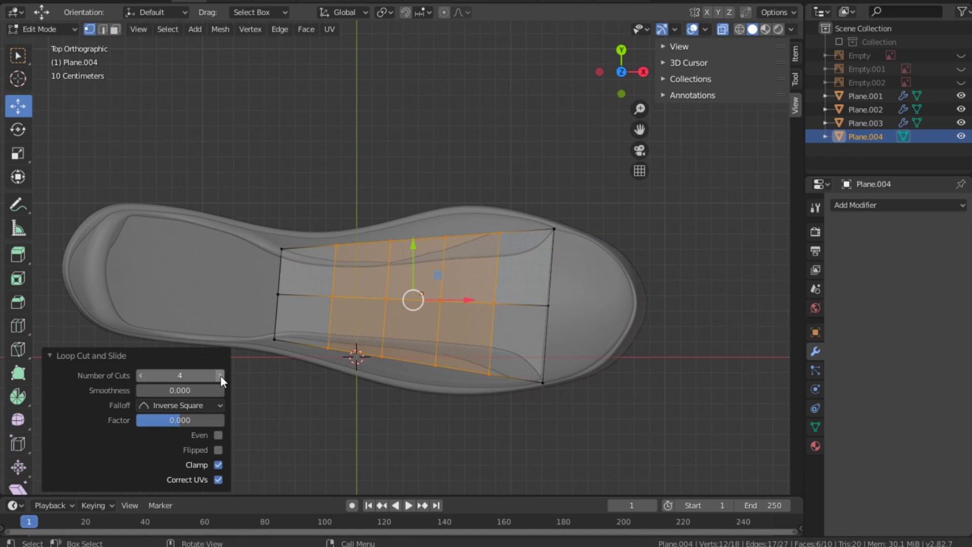
Move the plane's top-edge vertices onto the shoe opening's outline
left_click(389, 367)
key("b")
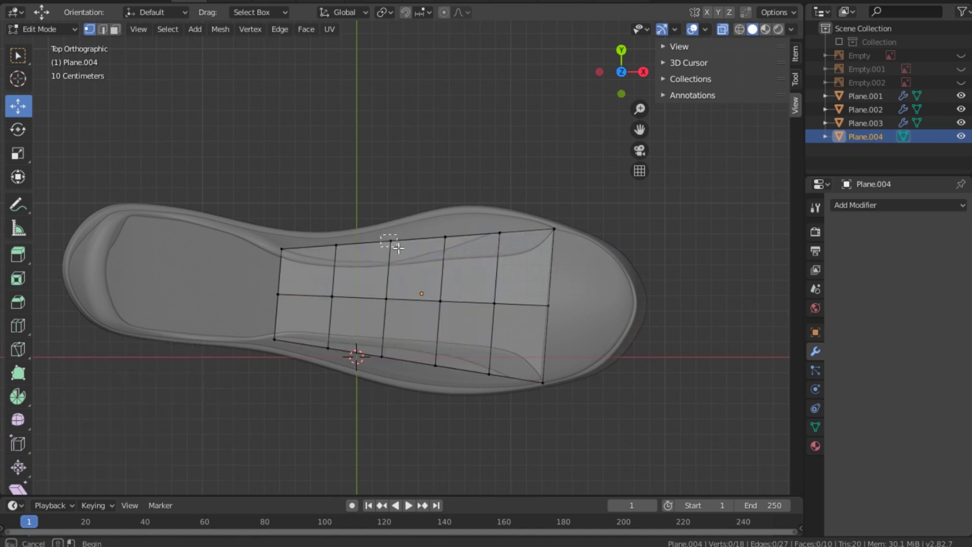
left_click_drag(380, 236, 399, 251)
key("g")
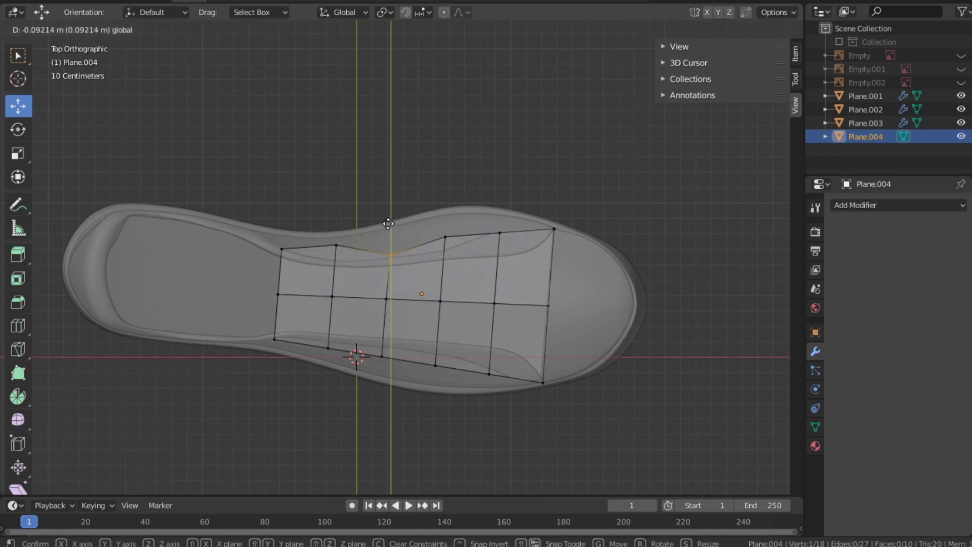
left_click(388, 223)
left_click(445, 237)
key("g")
left_click(446, 251)
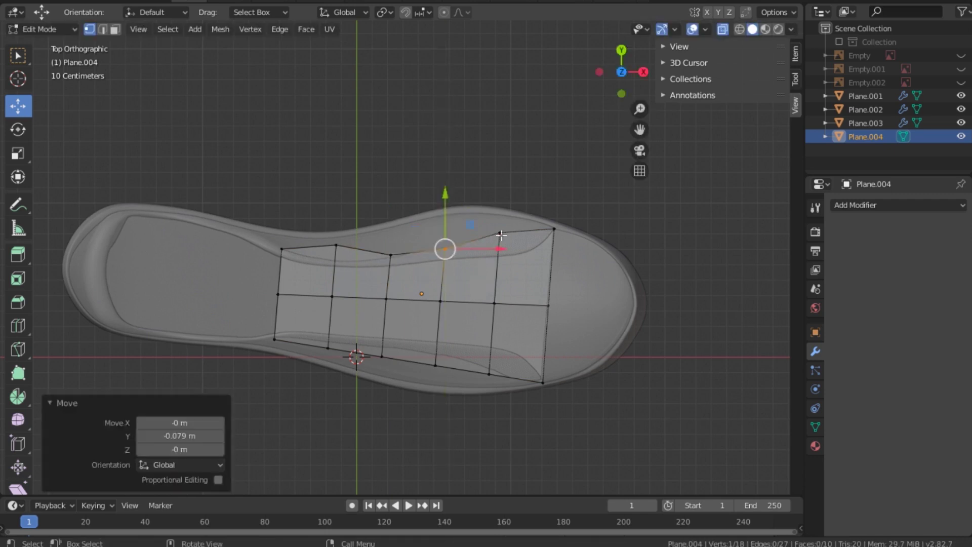
left_click(499, 231)
key("g")
Move the bottom-row vertices onto the shoe outline
left_click(336, 349)
key("g")
left_click(380, 342)
key("g")
left_click(435, 351)
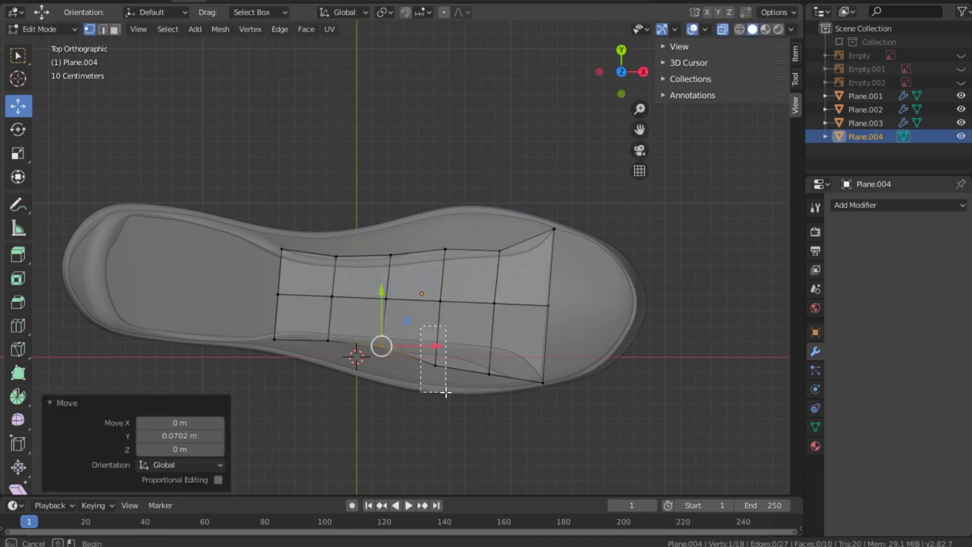
left_click_drag(478, 328, 496, 373)
key("g")
left_click(490, 353)
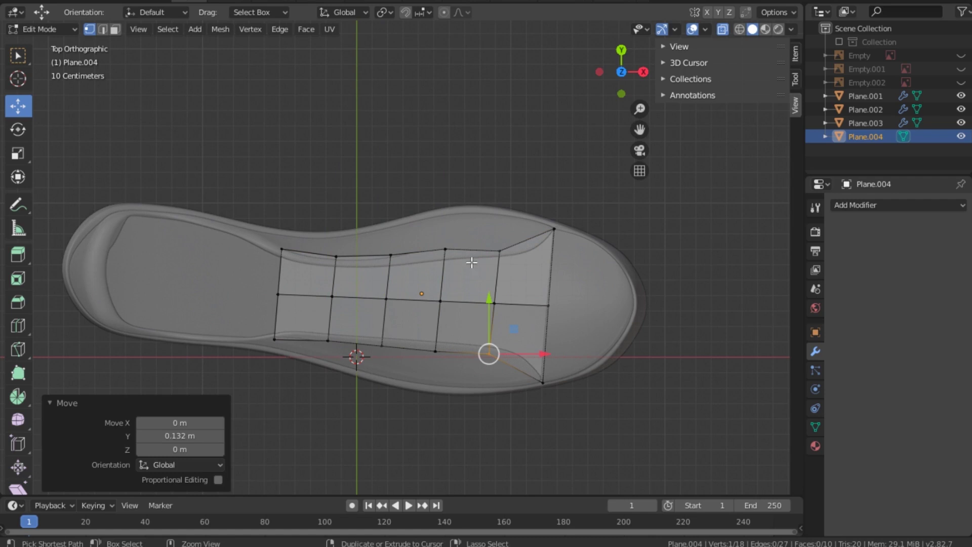
Add two lengthwise edge loops and switch to the back view
key("ctrl+r")
left_click(463, 277)
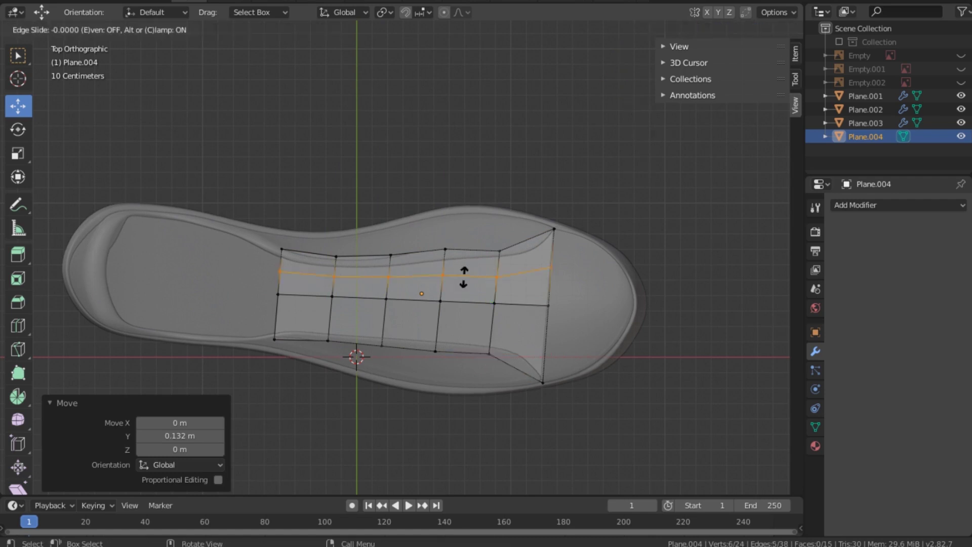
left_click(464, 278)
key("ctrl+r")
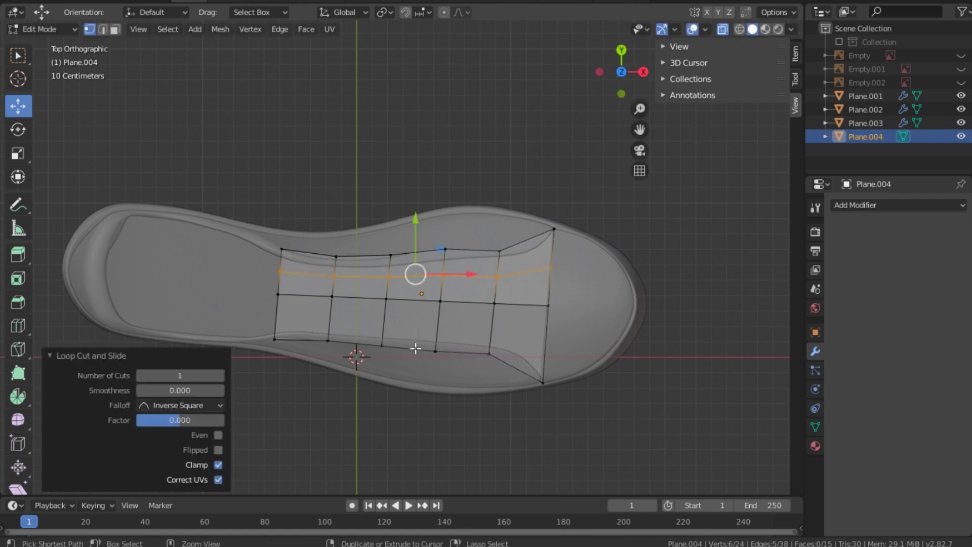
left_click(497, 323)
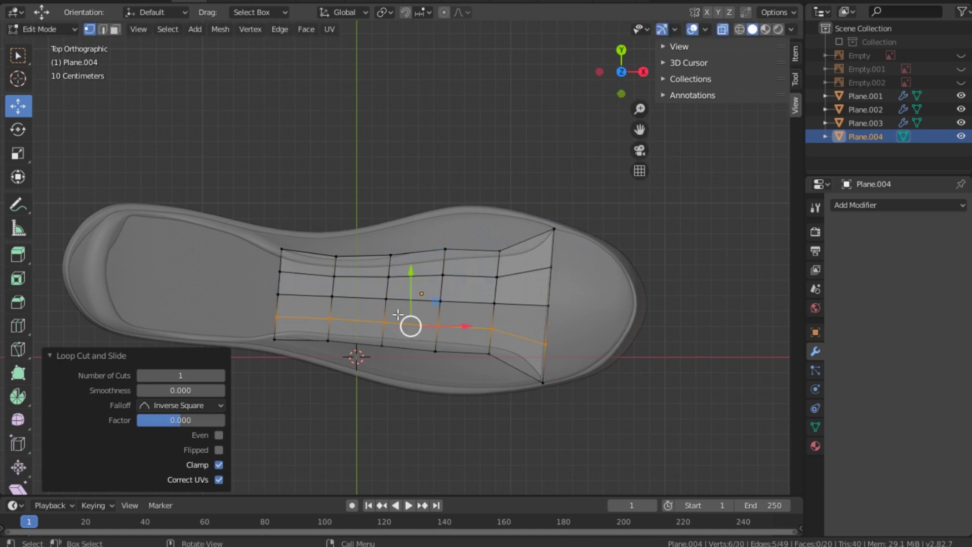
key("grave")
left_click(531, 247)
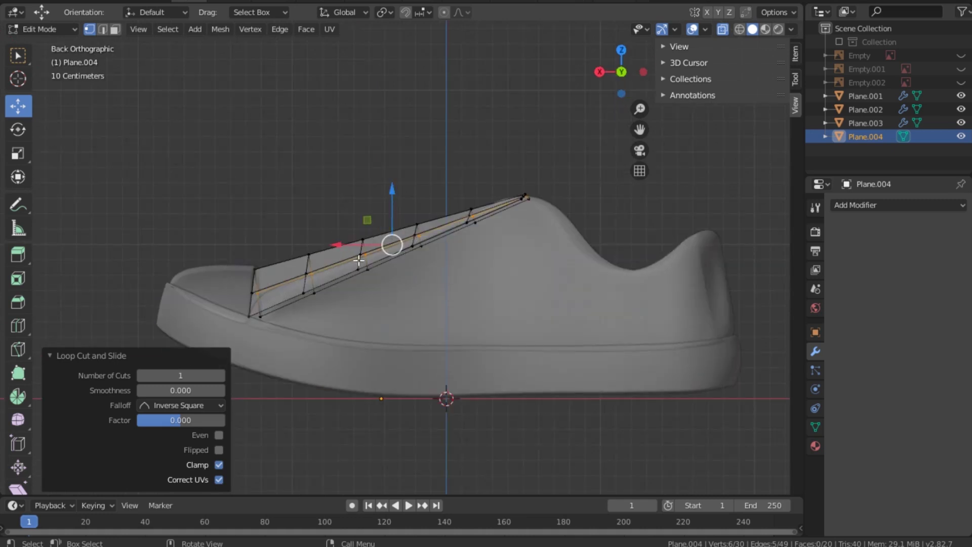
Select the tongue's upper-edge vertices and raise them along Z
left_click(282, 283, "shift")
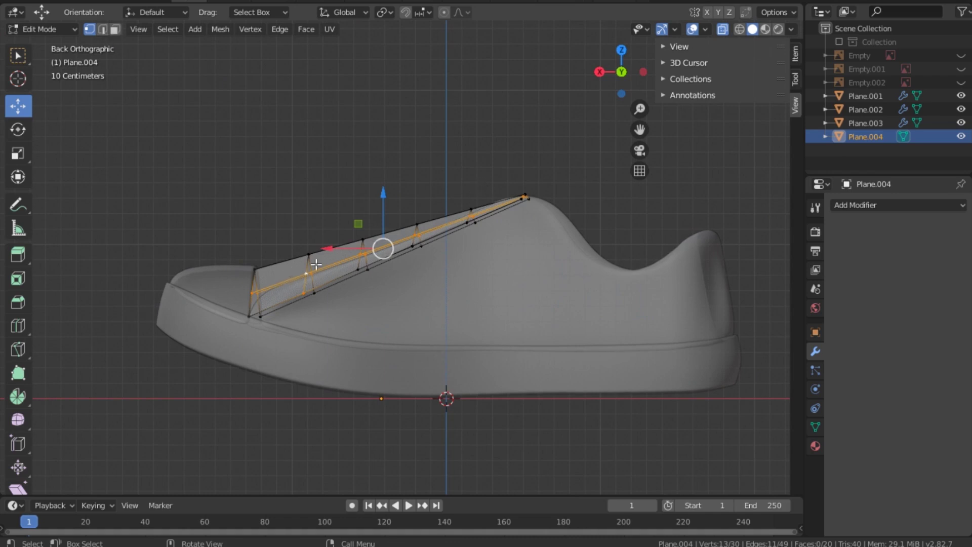
left_click_drag(382, 196, 382, 181)
key("ctrl+z")
key("k")
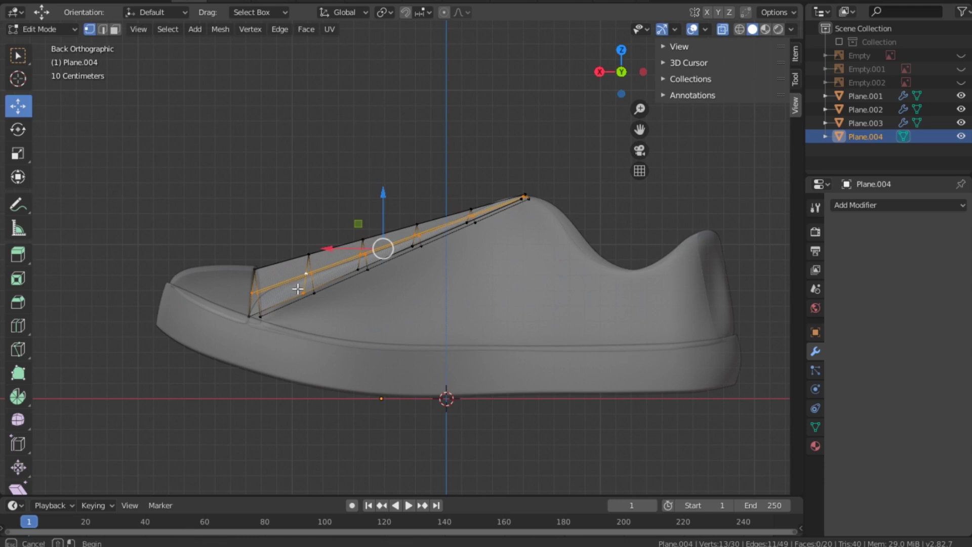
left_click(304, 297)
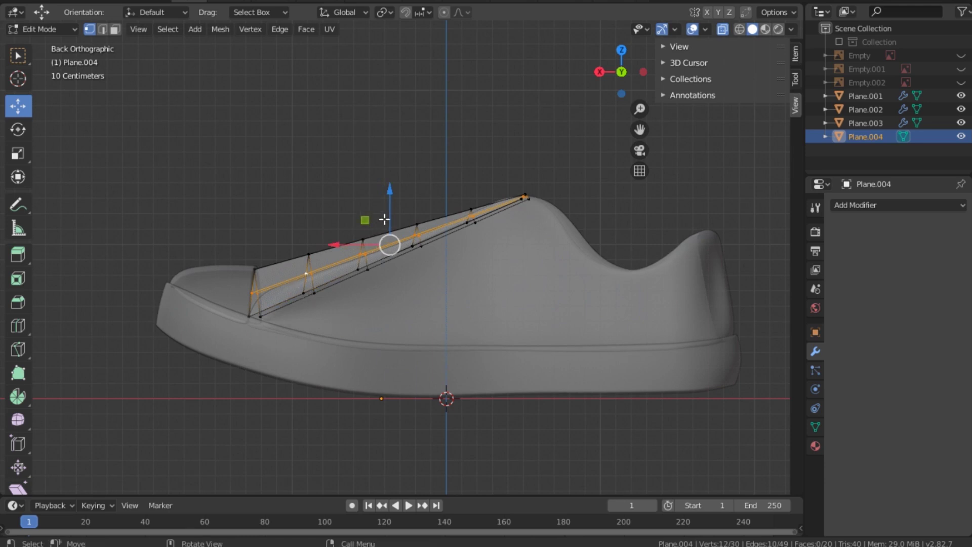
left_click_drag(390, 196, 388, 187)
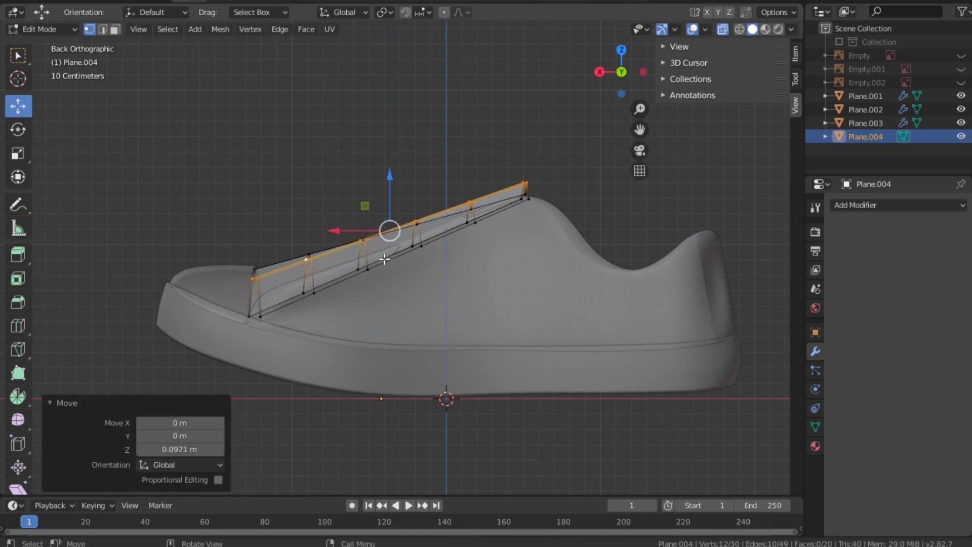
Tilt the upper edge about 4.5° with the Rotate tool, then lower it slightly
left_click(19, 130)
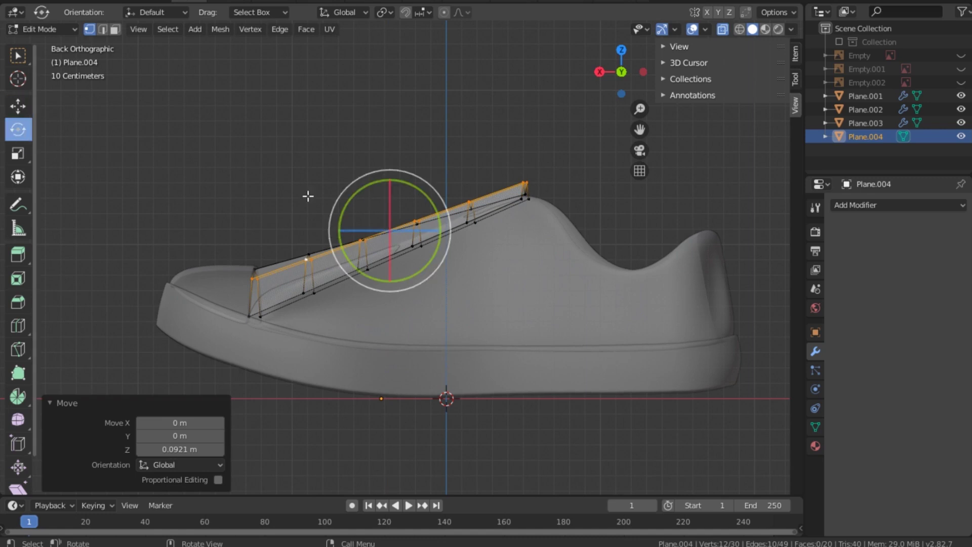
left_click_drag(400, 184, 406, 188)
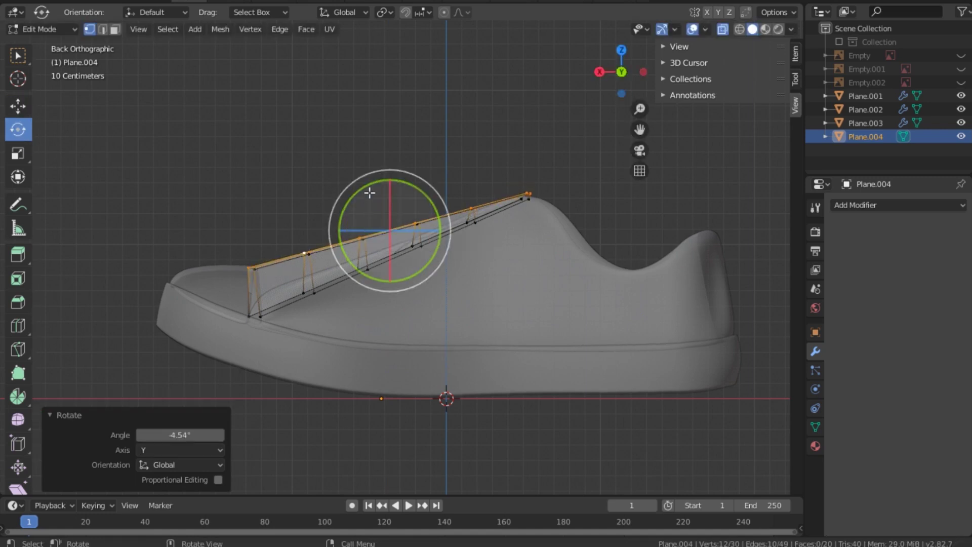
left_click(24, 109)
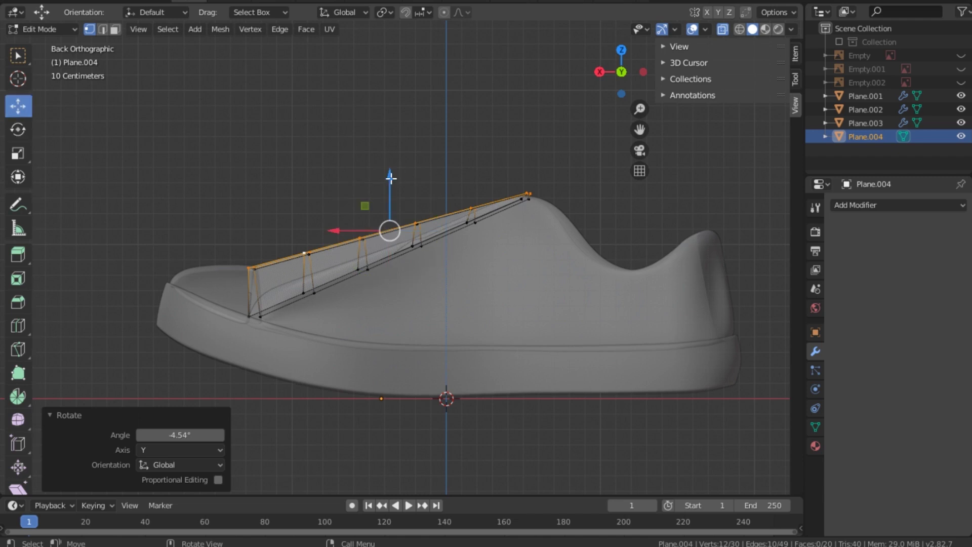
left_click_drag(391, 177, 389, 185)
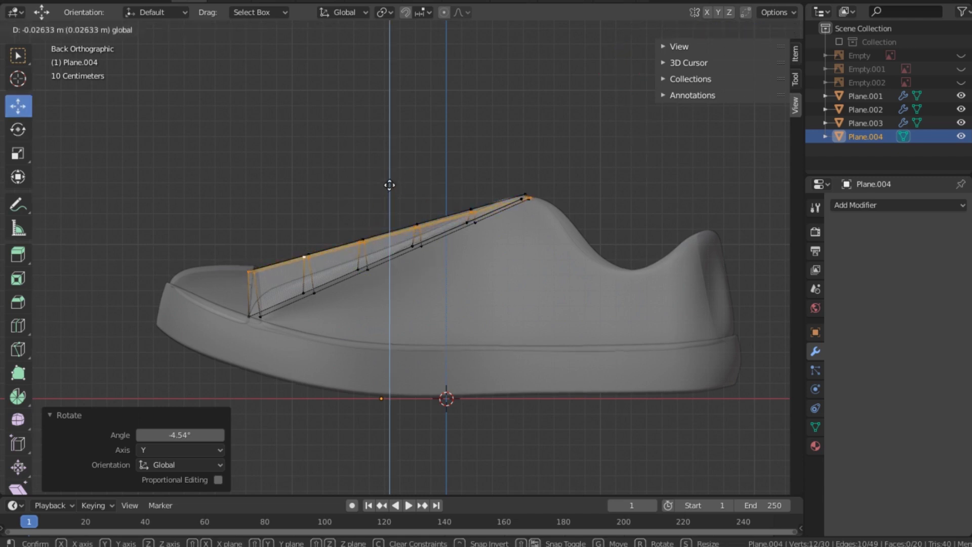
left_click_drag(389, 186, 389, 183)
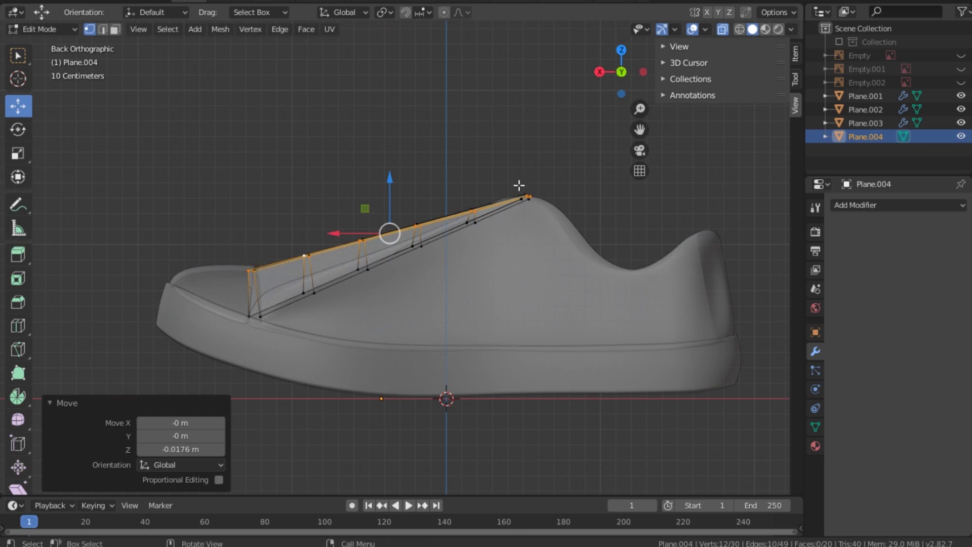
Select the strip's vertices near the opening top, lower them slightly, and trim the selection
left_click_drag(511, 174, 555, 230)
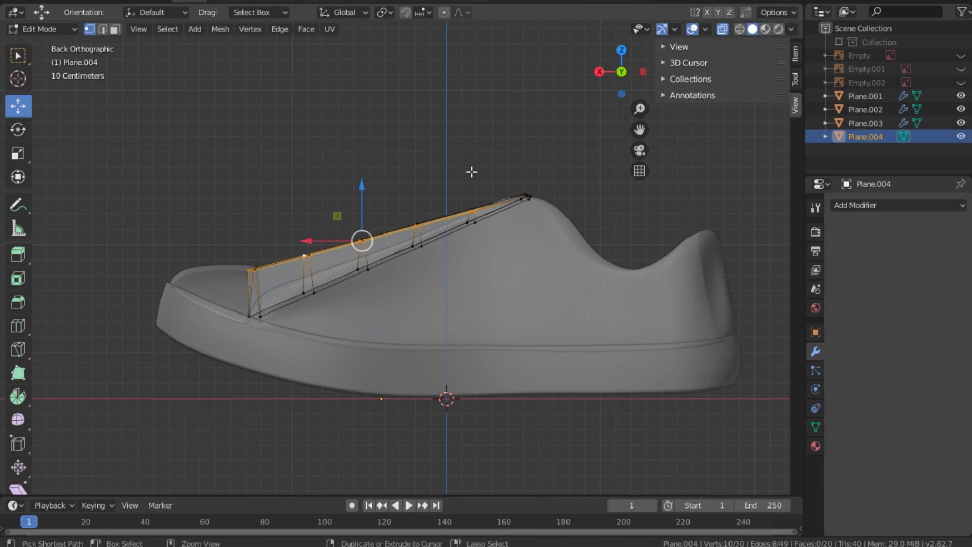
mouse_move(361, 185)
left_mouse_down()
mouse_move(358, 194)
mouse_move(422, 228)
left_mouse_up()
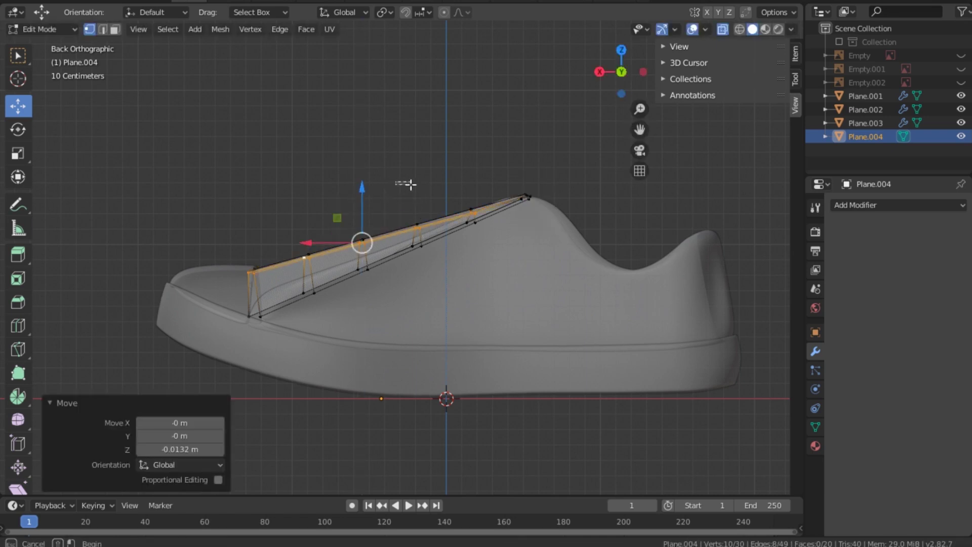
left_click_drag(456, 182, 495, 221, "ctrl")
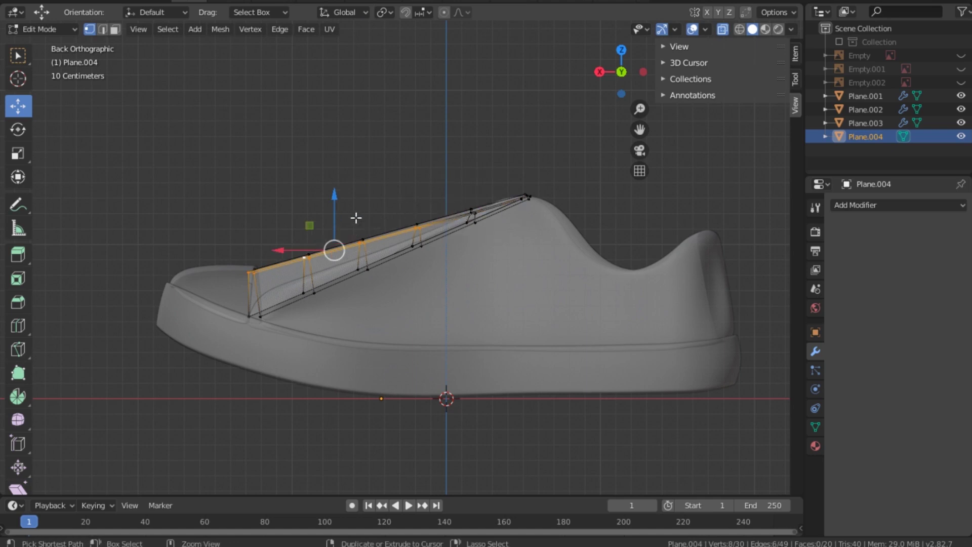
left_click_drag(349, 219, 380, 269, "ctrl")
left_click(369, 268, "ctrl")
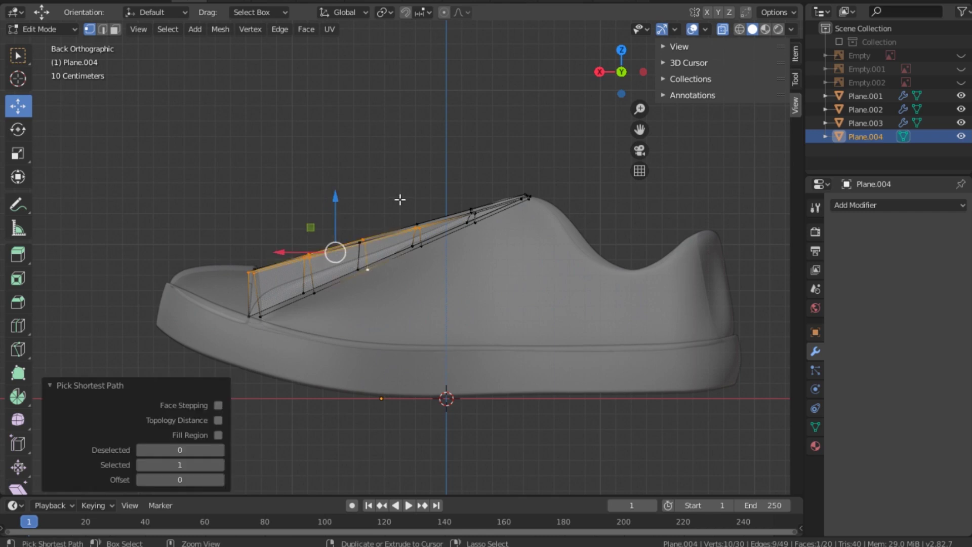
left_click_drag(399, 199, 452, 266, "ctrl")
left_click_drag(365, 216, 374, 266, "ctrl")
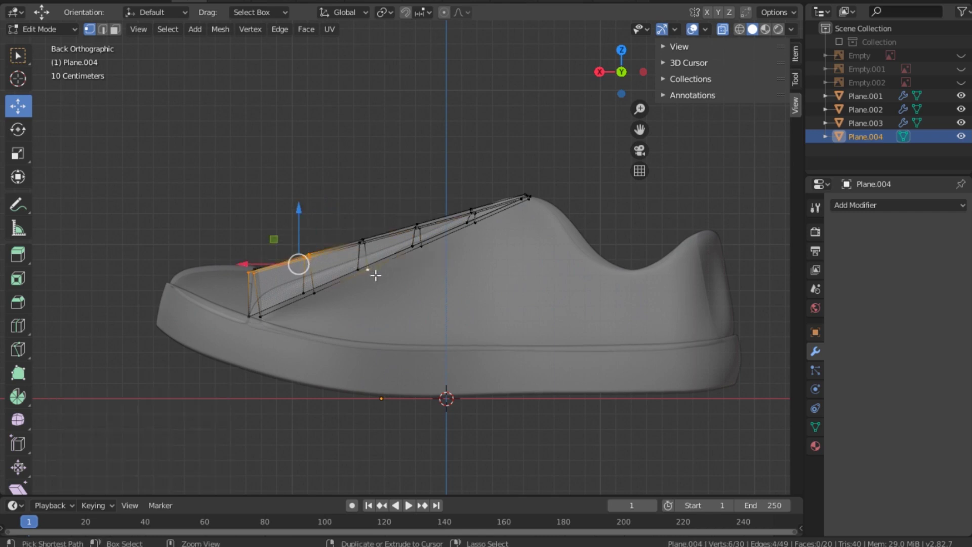
left_click_drag(357, 215, 378, 313, "ctrl")
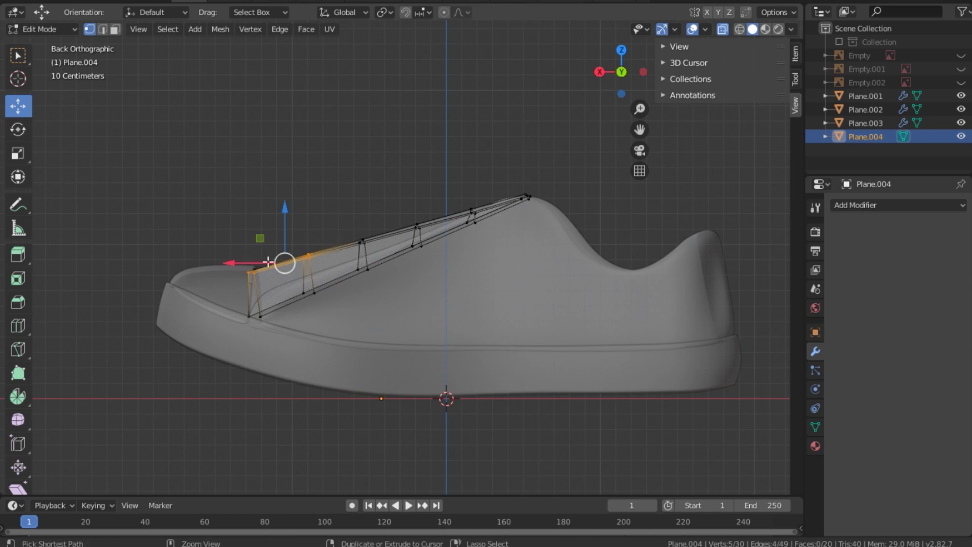
Lower the strip's front-end points about 6.6 cm onto the toe cap
key("k")
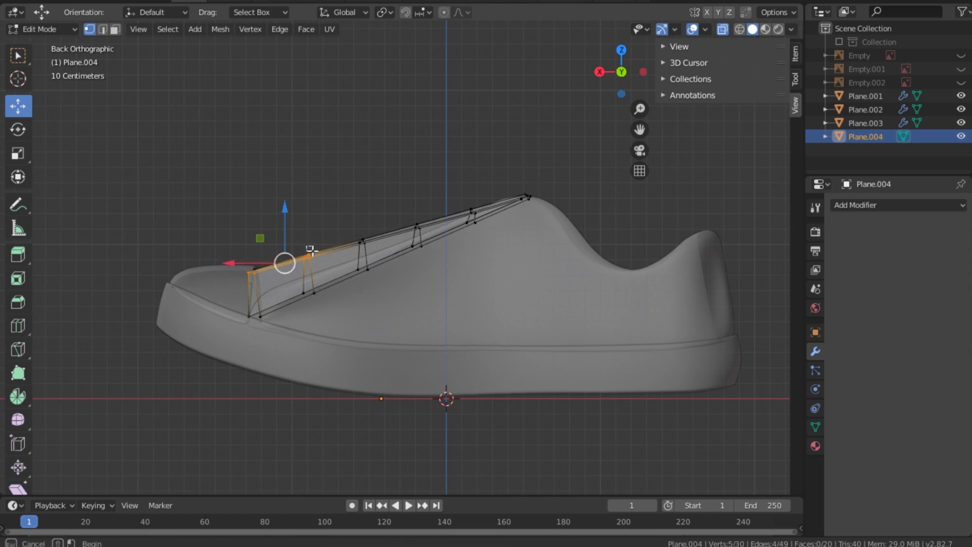
left_click(311, 253, "ctrl")
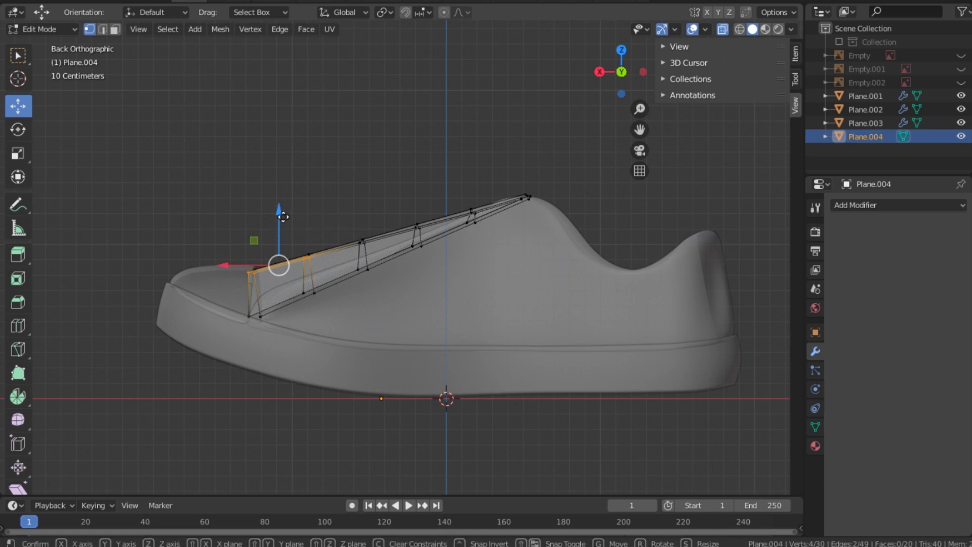
mouse_move(281, 217)
left_mouse_down()
mouse_move(283, 252)
mouse_move(259, 264)
left_mouse_up()
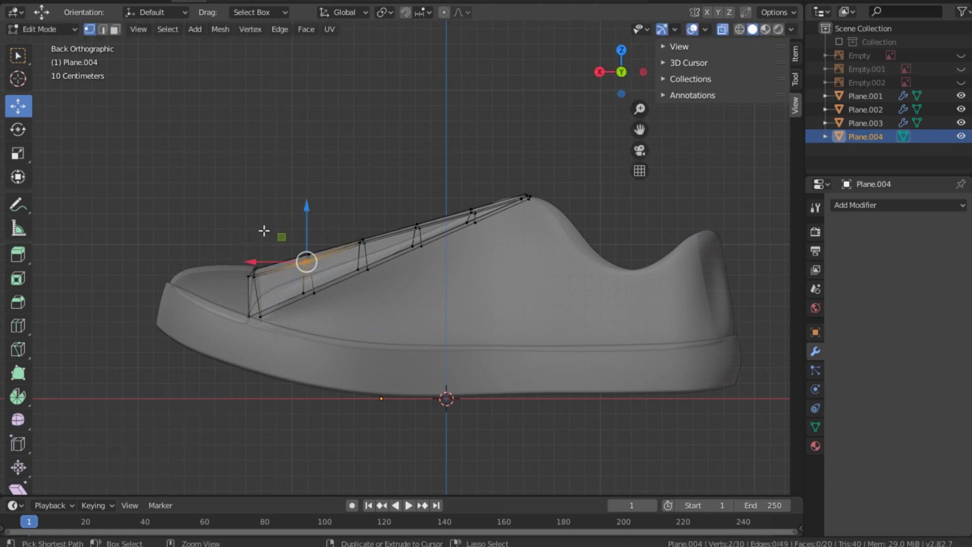
left_click(245, 271)
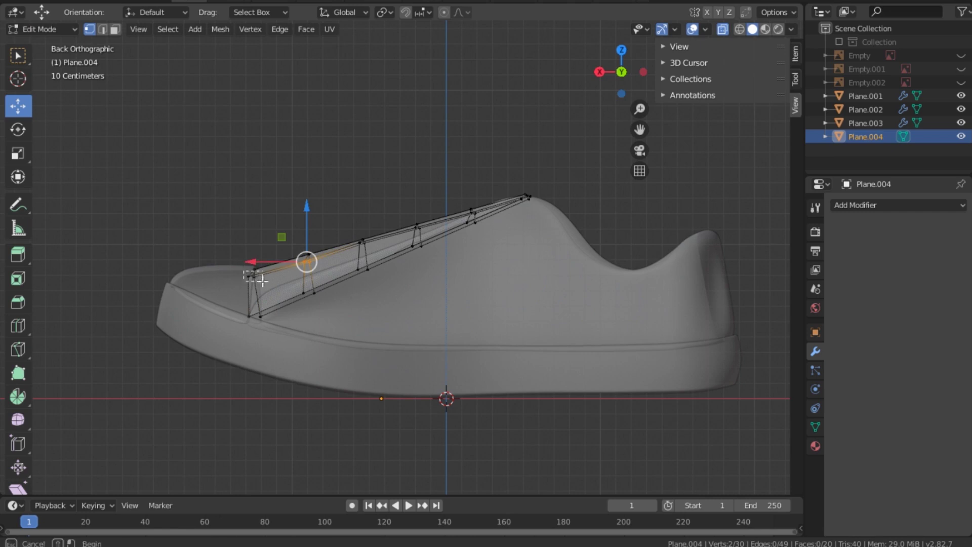
left_click_drag(250, 226, 256, 254)
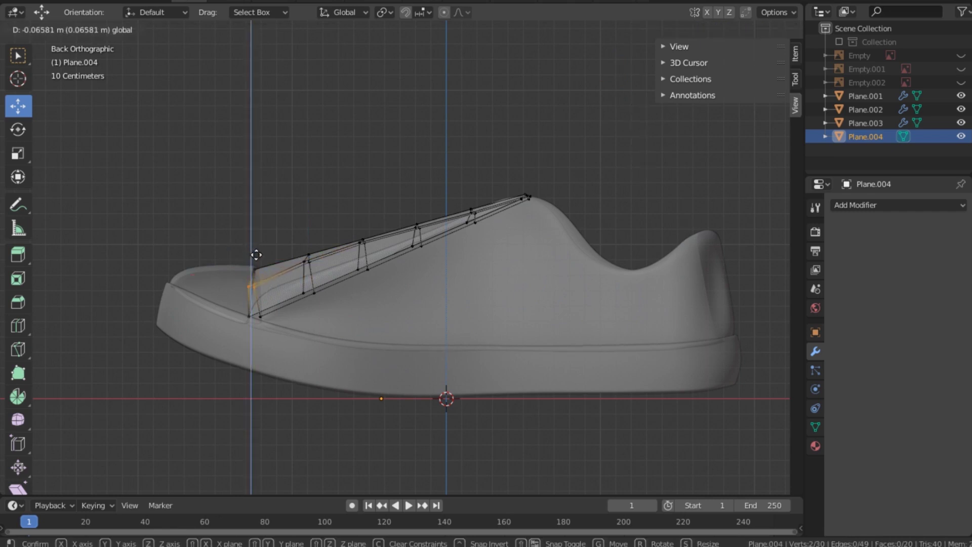
mouse_move(260, 256)
middle_mouse_down()
mouse_move(425, 228)
mouse_move(471, 228)
mouse_move(531, 251)
mouse_move(577, 228)
middle_mouse_up()
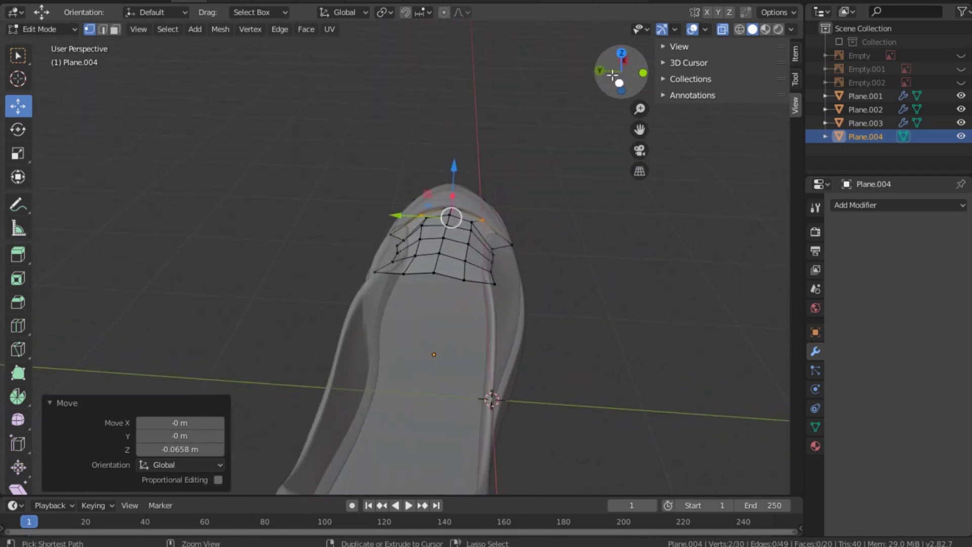
Save the file, slide a tongue-grid corner point along Y, and turn X-ray off
key("ctrl+s")
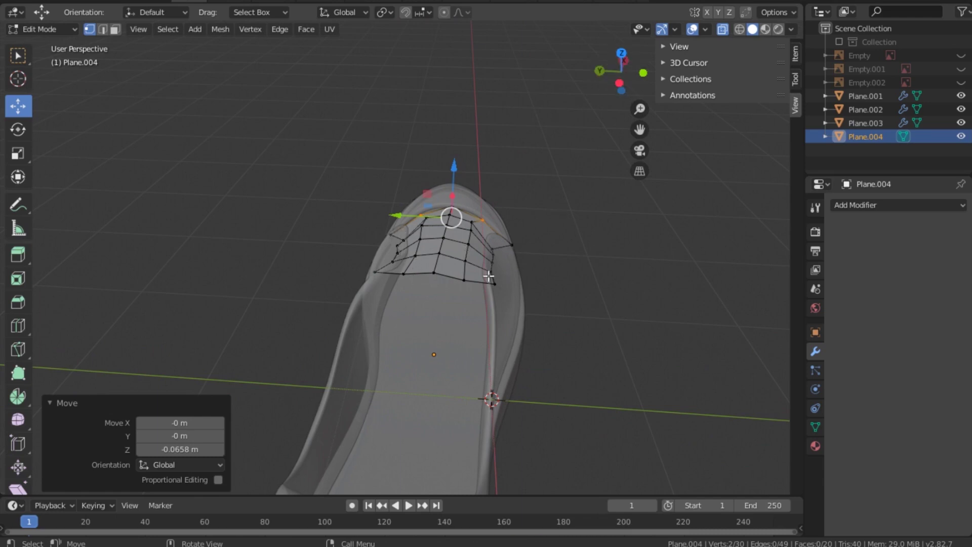
left_click(504, 240)
left_click_drag(502, 244, 487, 244)
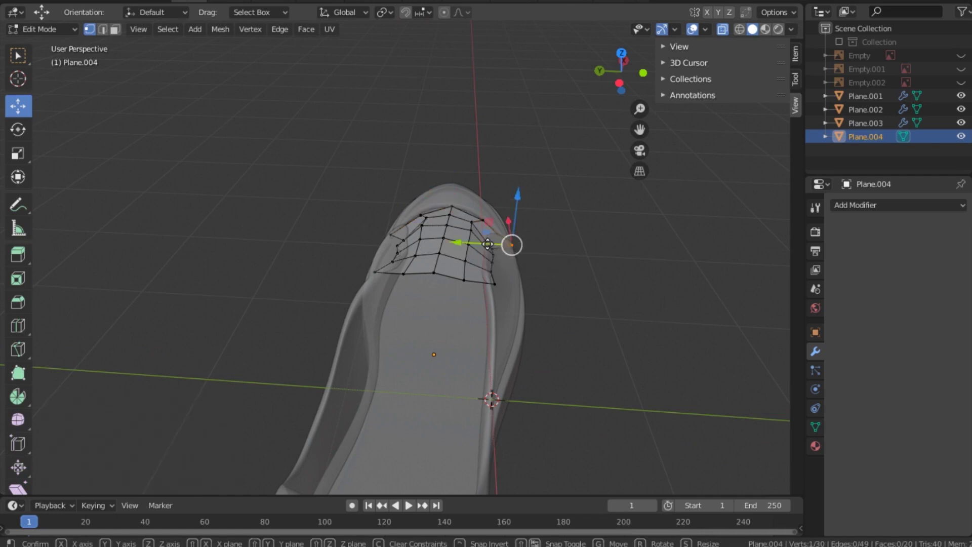
key("y")
left_click(481, 244)
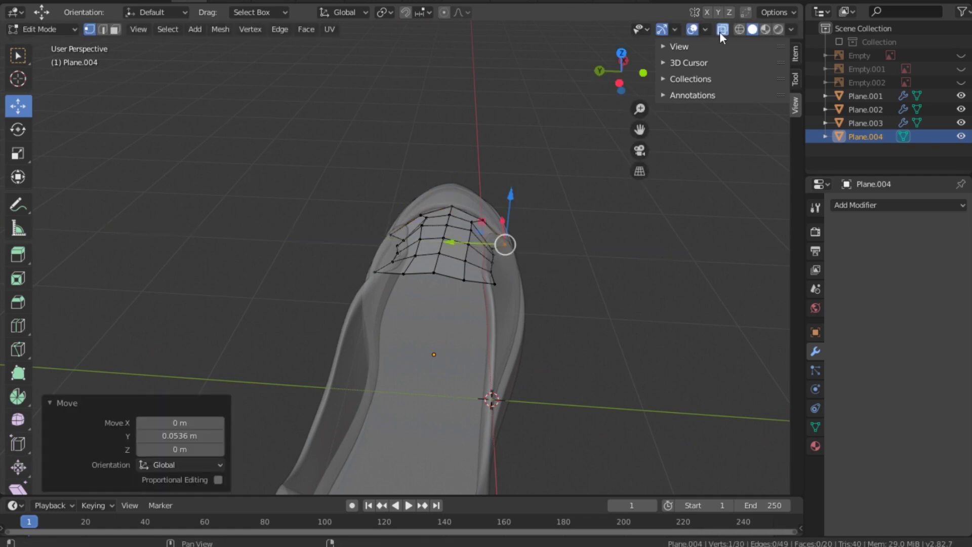
left_click(692, 29)
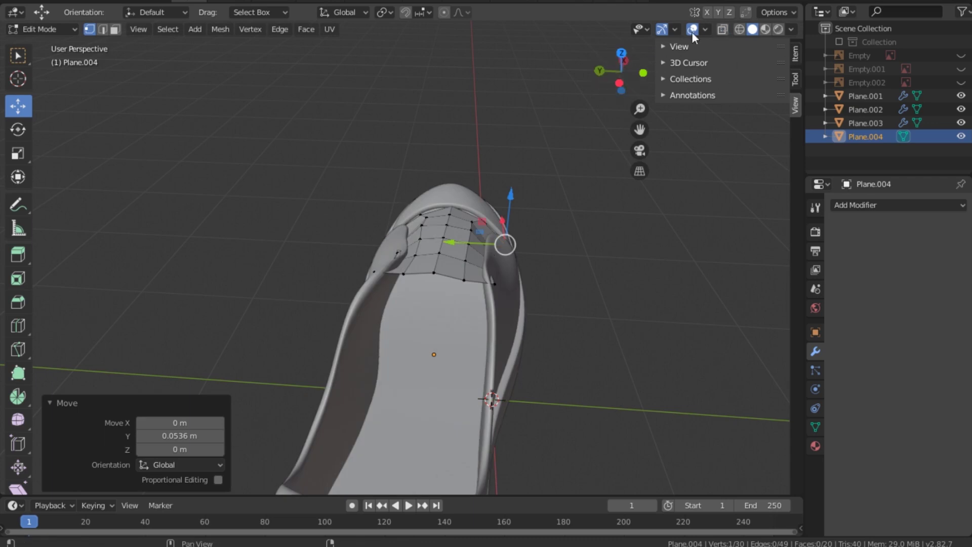
Lower and shift grid points slightly forward, and move an edge point along Y
left_click(394, 247, "shift")
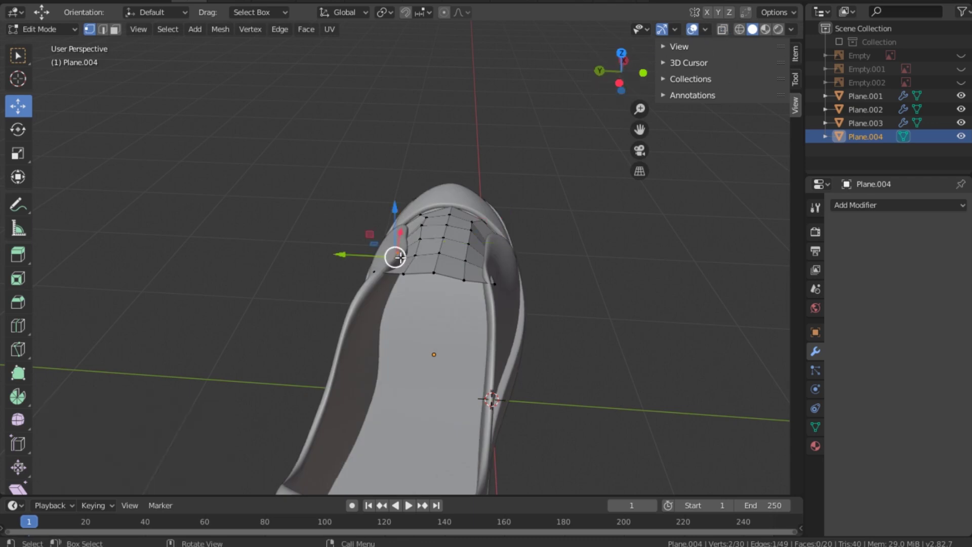
left_click_drag(394, 211, 395, 222)
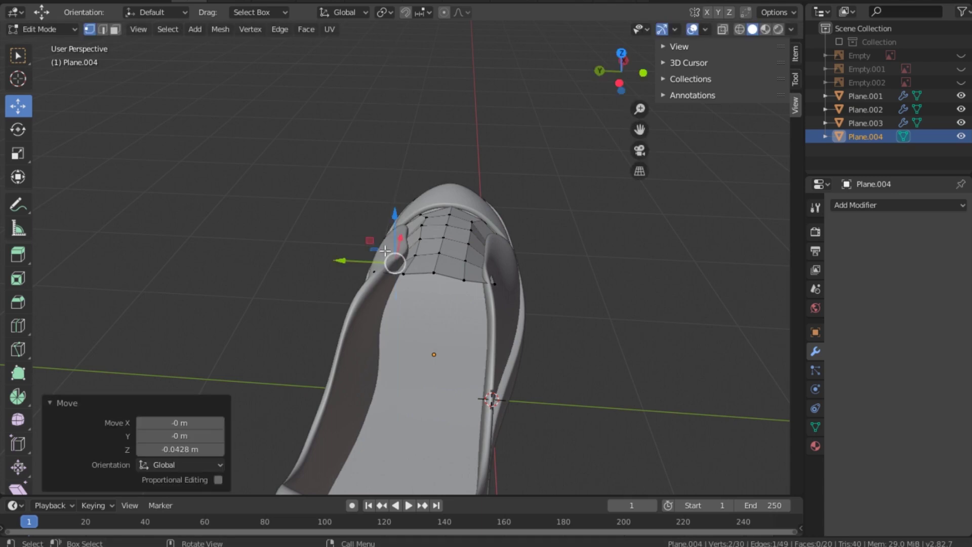
left_click_drag(359, 261, 365, 261)
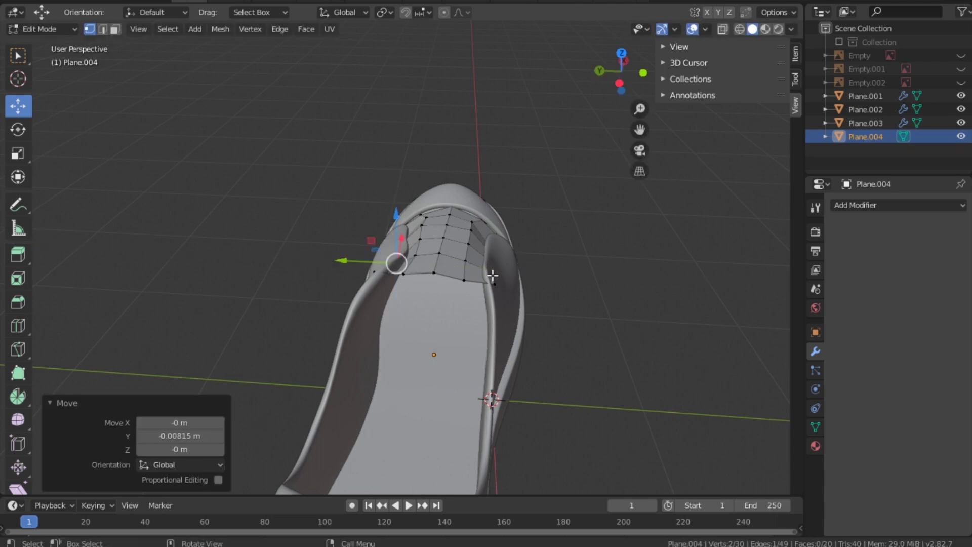
left_click(492, 277)
key("g")
key("y")
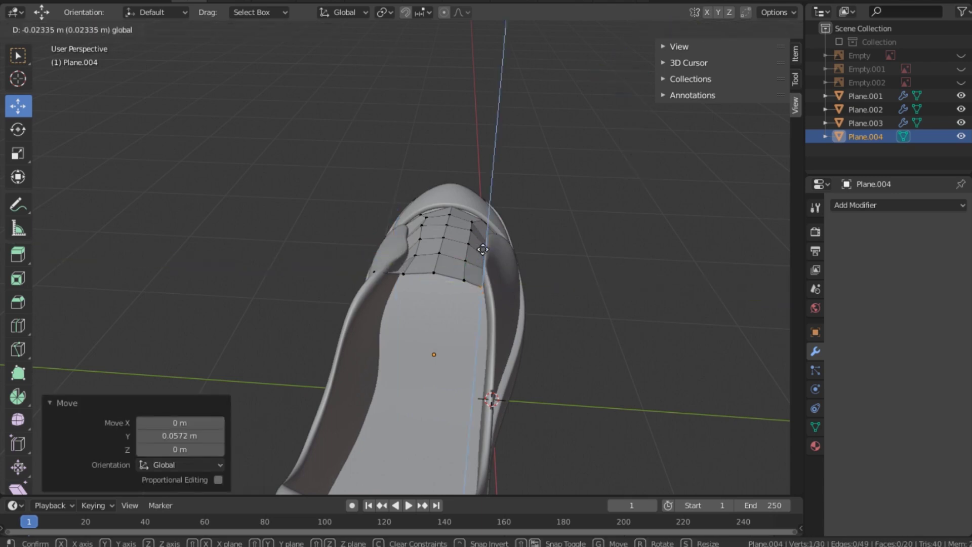
left_click(483, 249)
Reposition the next edge point and slide the top-edge points onto the opening rim
left_click(372, 289)
key("g")
left_click(380, 285)
left_click(426, 214)
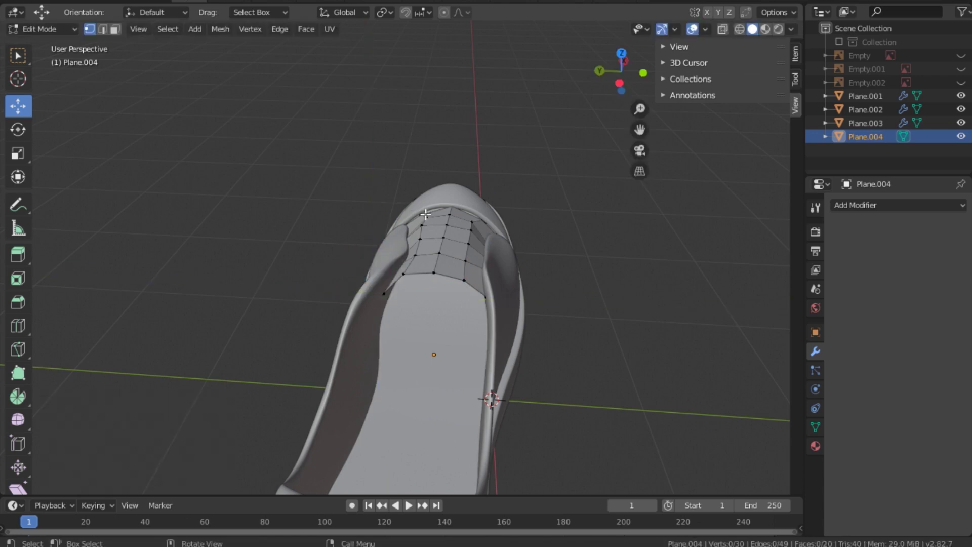
left_click_drag(426, 215, 472, 195)
left_click(449, 206)
Lower a rim point along Z and nudge a side point along X to fit the rim
left_click(477, 220)
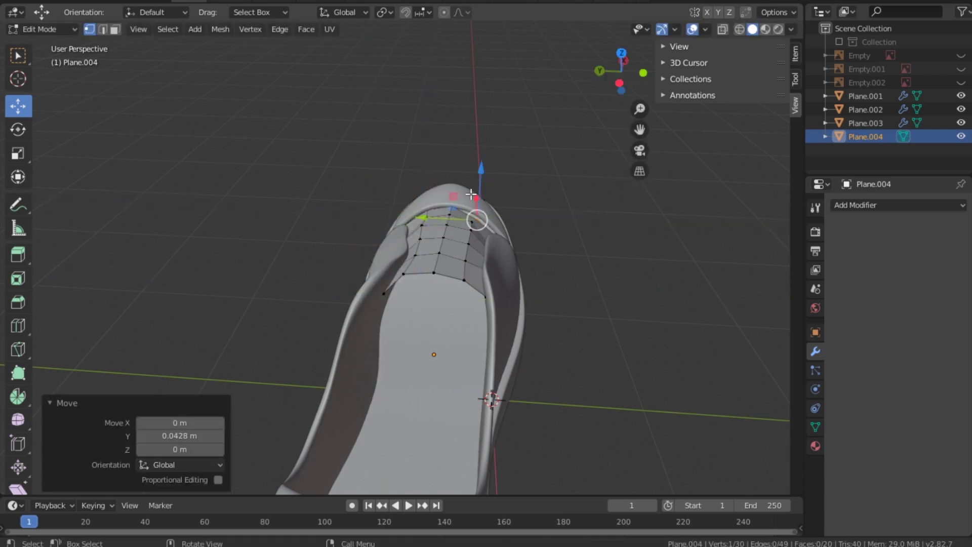
key("g")
key("z")
left_click(477, 209)
left_click(423, 228)
key("g")
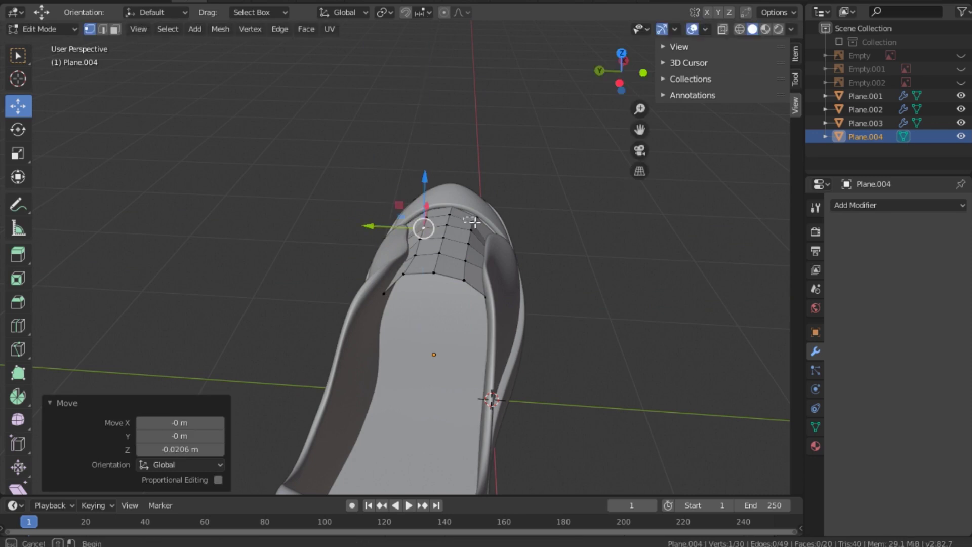
mouse_move(473, 222)
middle_mouse_down()
mouse_move(425, 228)
mouse_move(319, 304)
mouse_move(276, 294)
middle_mouse_up()
left_click(411, 229)
key("g")
key("x")
left_click(411, 220)
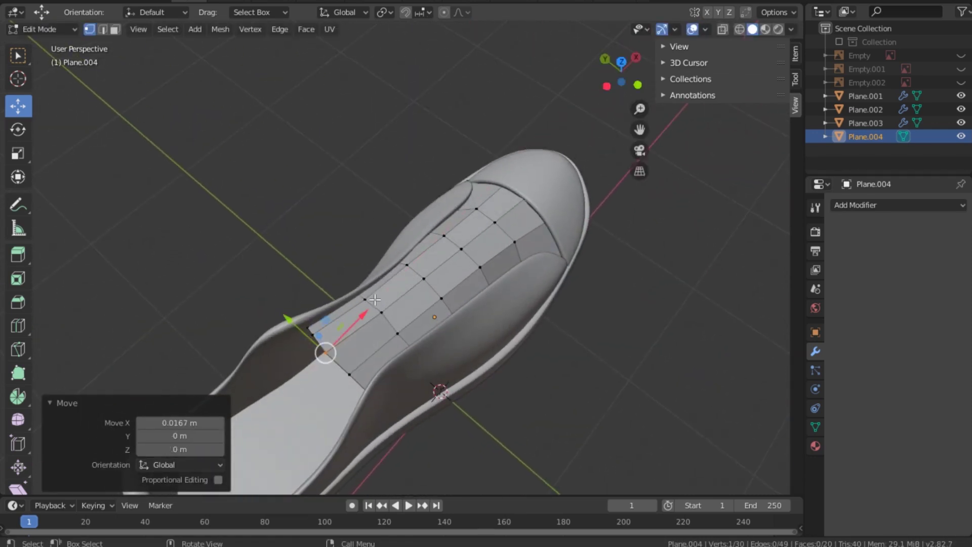
In Top view with X-ray on, extrude the tongue's rear column toward the ankle
key("grave")
left_click(352, 210)
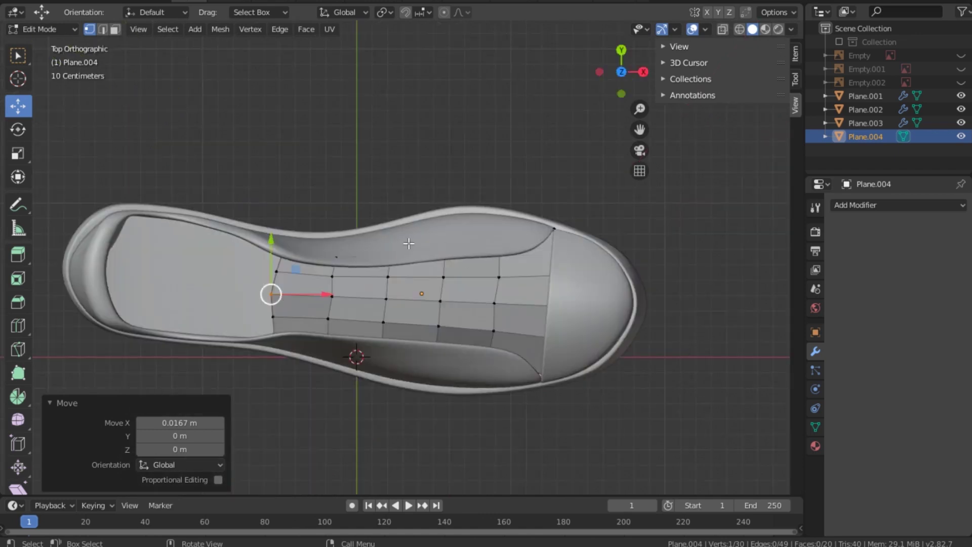
left_click(723, 29)
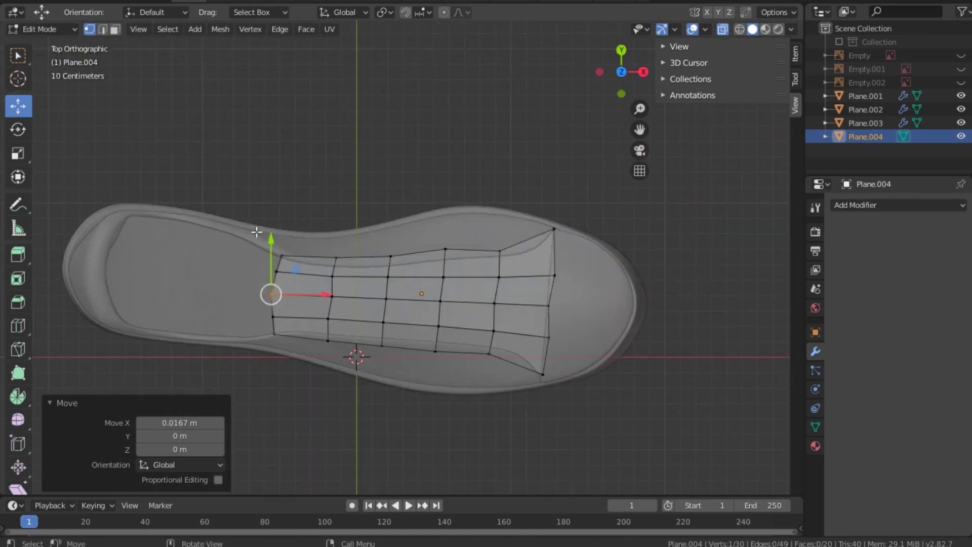
left_click_drag(262, 228, 312, 348)
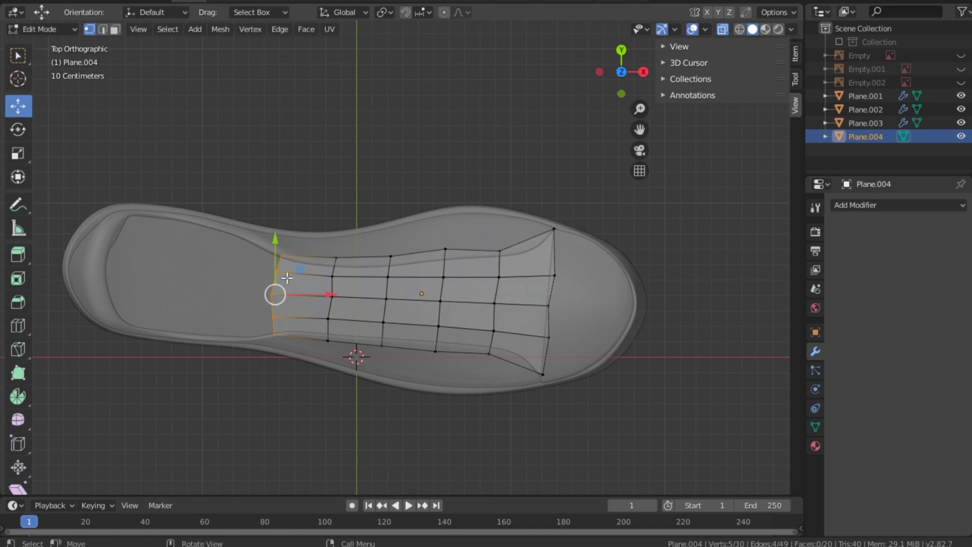
key("e")
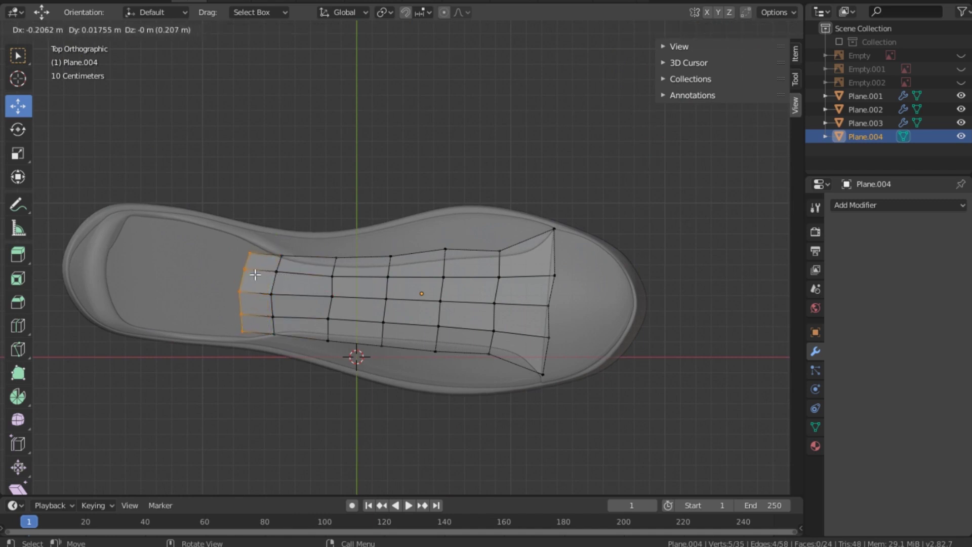
left_click(250, 272)
Raise the new row about 7 cm and scale it about 1.64 times
key("grave")
left_click(374, 243)
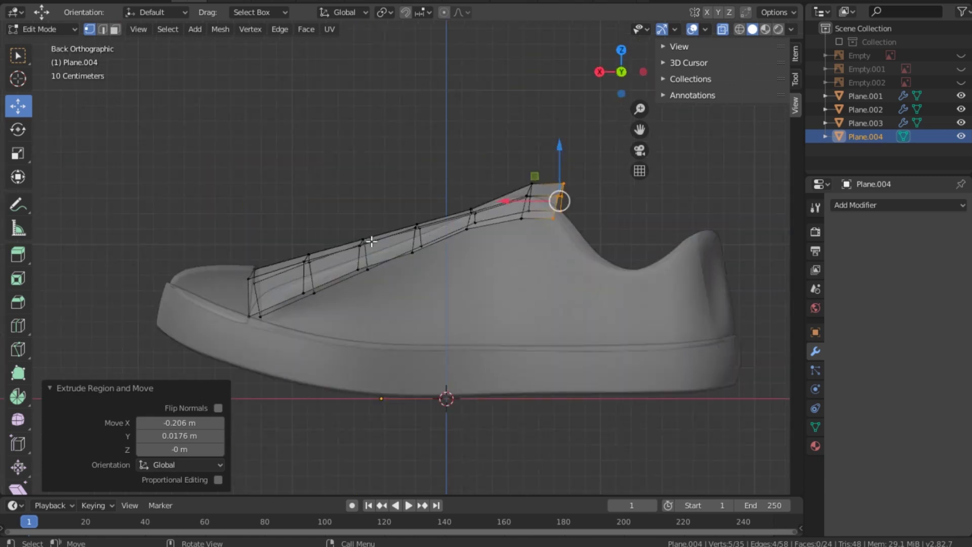
left_click_drag(557, 163, 557, 141)
key("s")
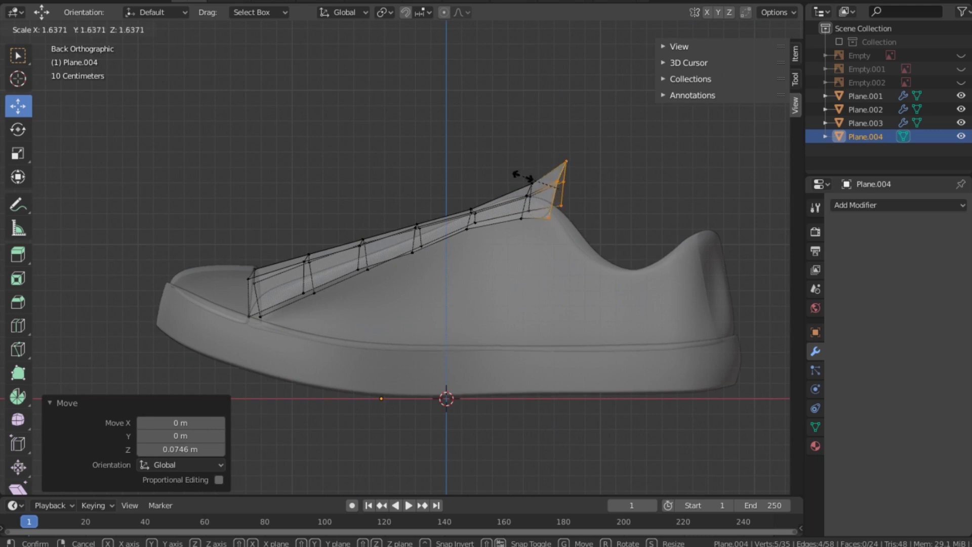
left_click(523, 177)
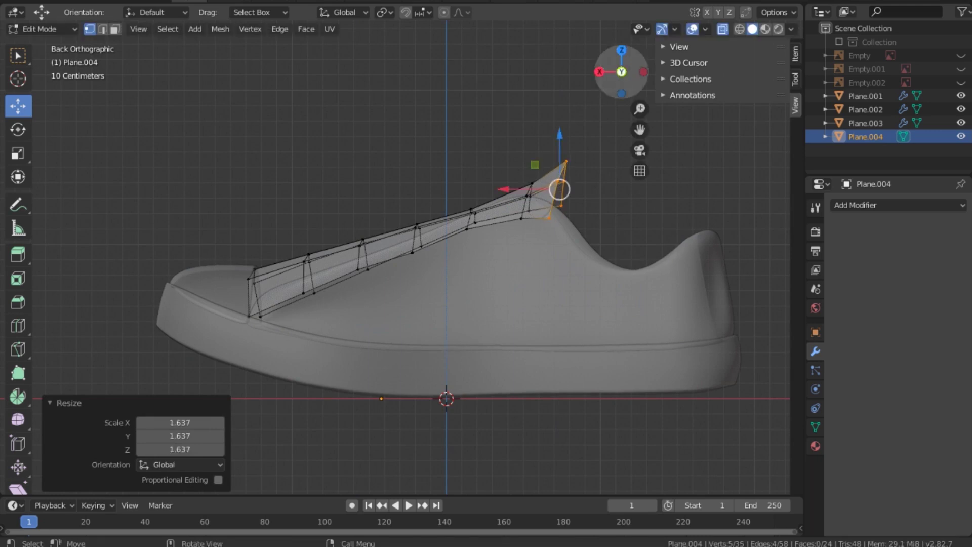
left_click_drag(608, 76, 619, 72)
mouse_move(372, 337)
middle_mouse_down()
mouse_move(433, 343)
mouse_move(444, 326)
middle_mouse_up()
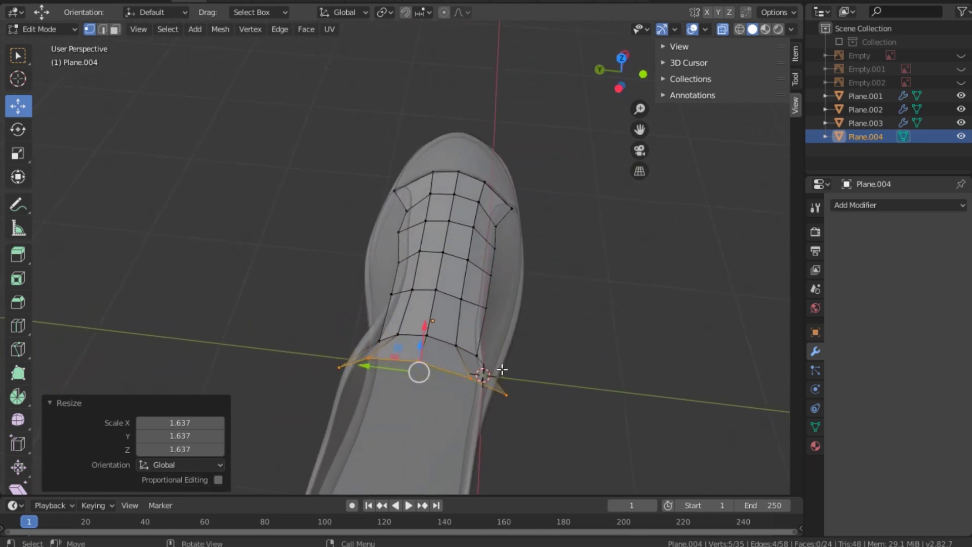
Narrow and reposition the tongue's end row, then clear the selection
key("s")
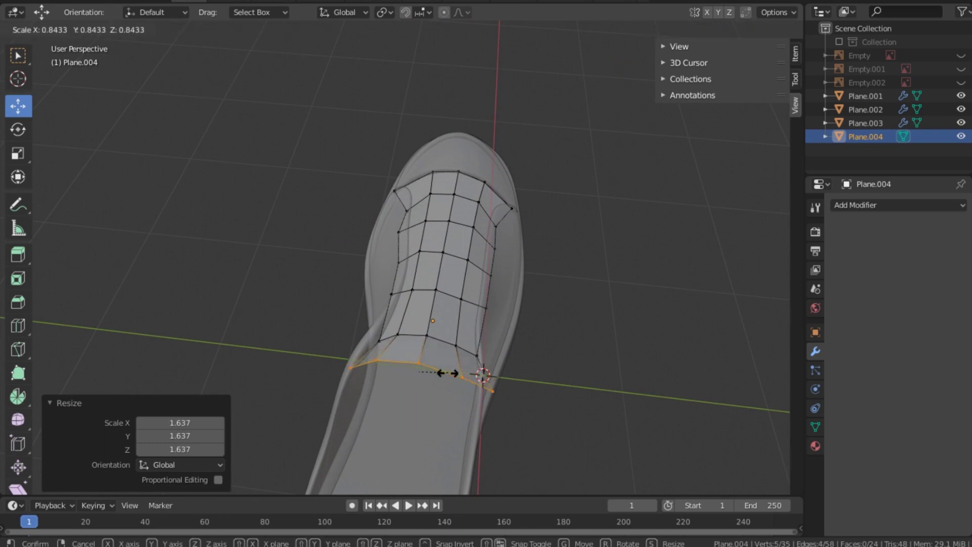
left_click(446, 370)
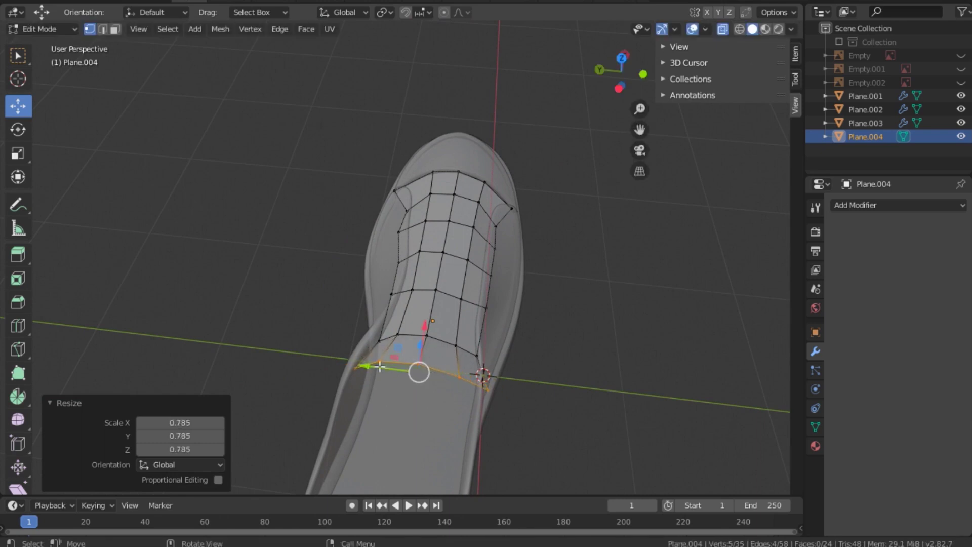
key("g")
key("g")
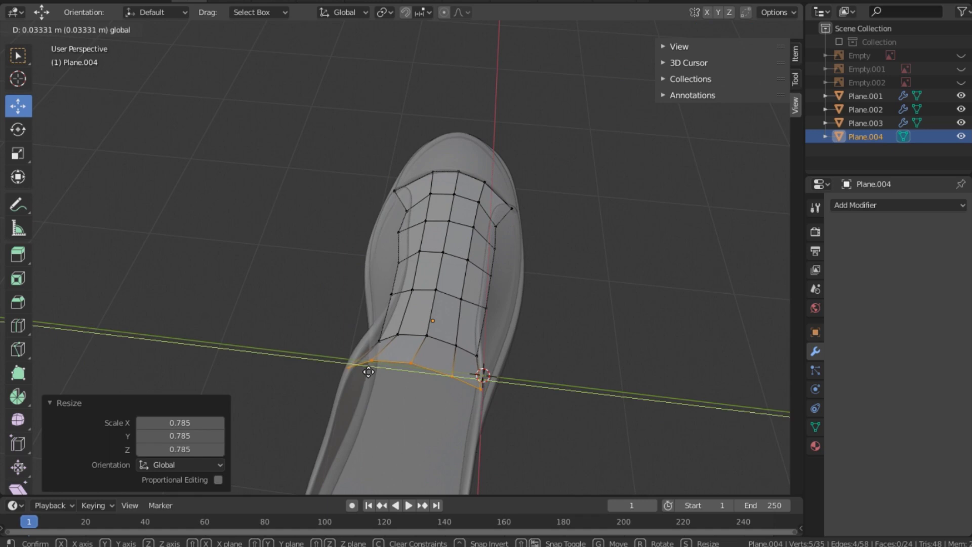
left_click(369, 371)
left_click(723, 29)
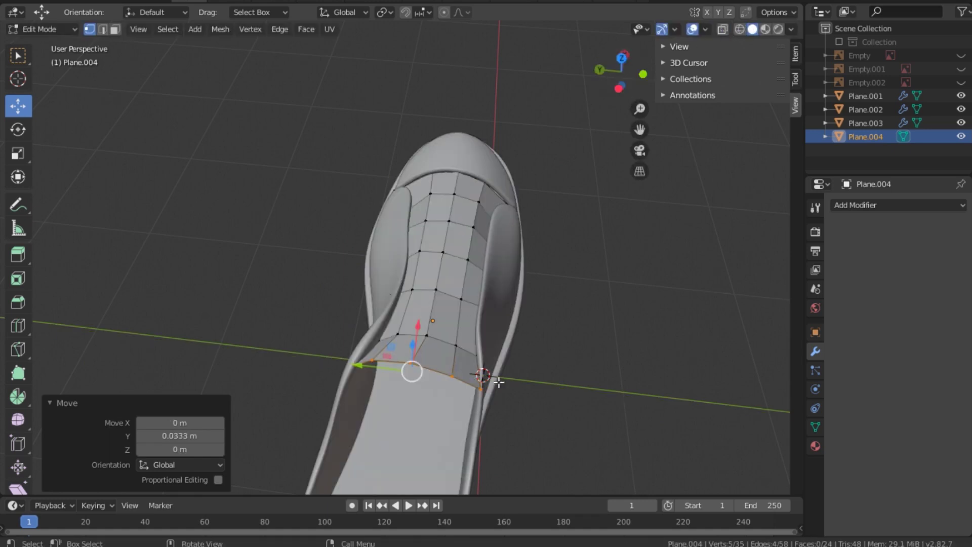
left_click(552, 332)
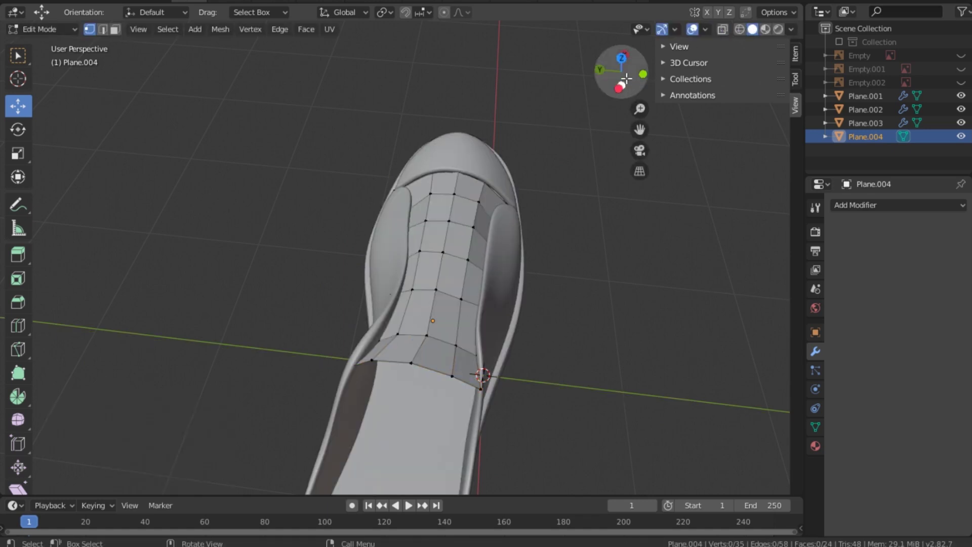
mouse_move(621, 73)
left_mouse_down()
mouse_move(622, 107)
mouse_move(630, 75)
left_mouse_up()
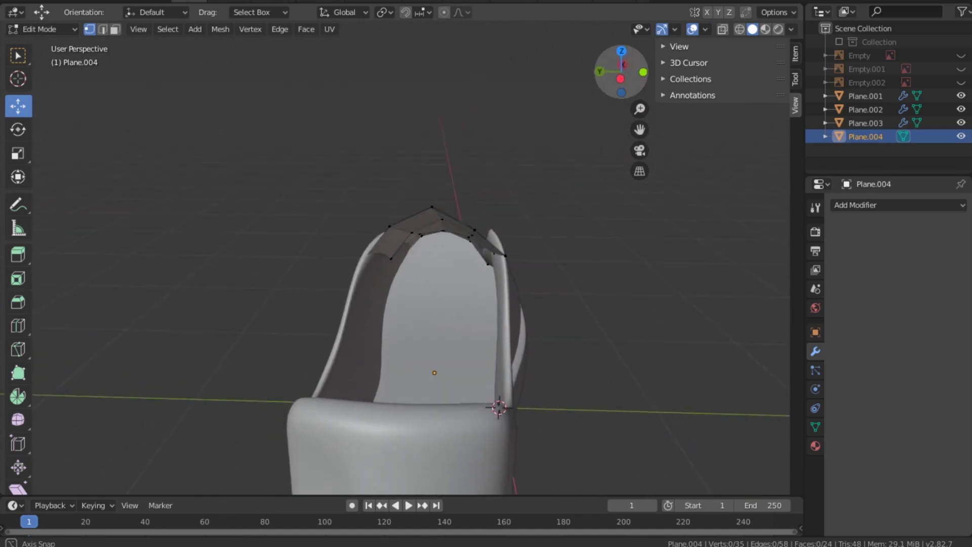
left_click(723, 29)
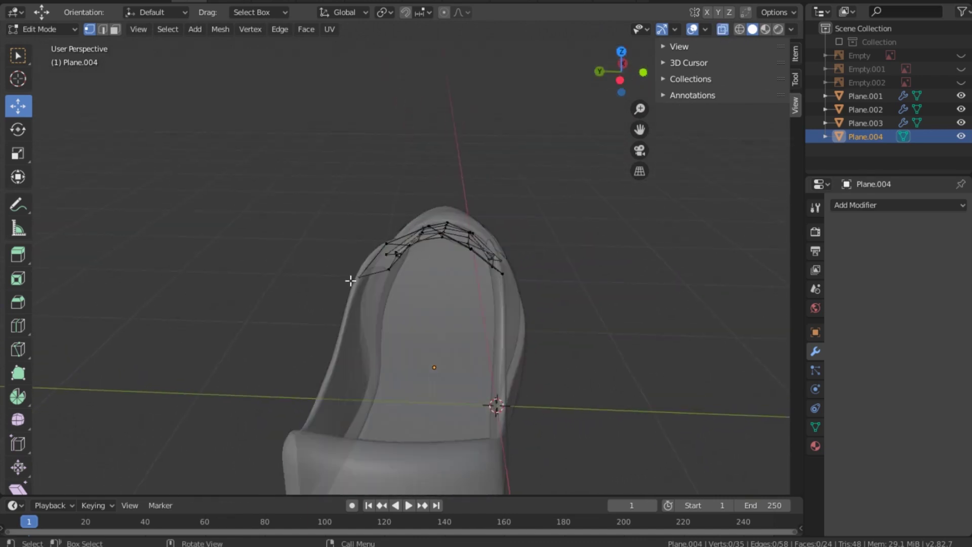
Drag the tongue's side edge vertices about 3 cm onto the opening rim, then exit to Object Mode
left_click(363, 279)
left_click_drag(334, 277, 357, 282)
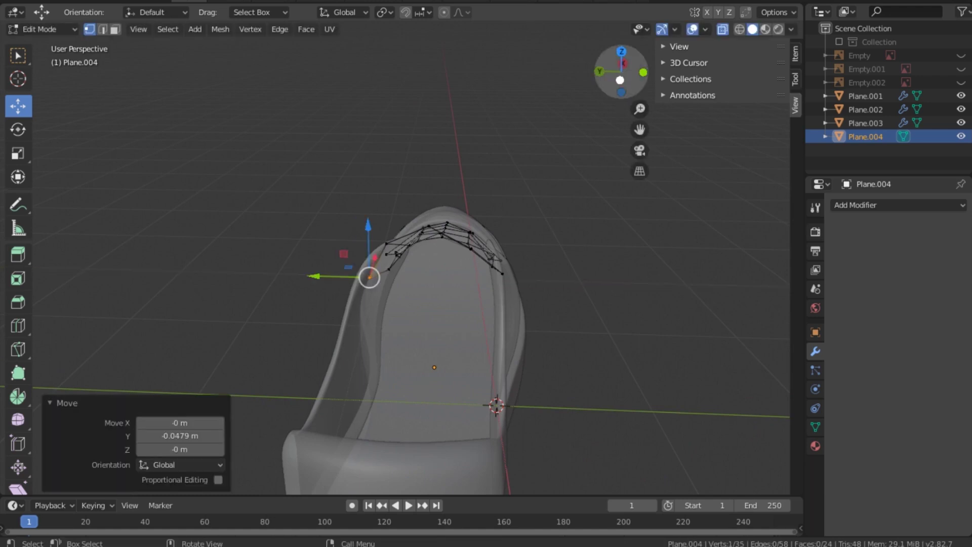
left_click_drag(621, 73, 631, 84)
left_click_drag(357, 334, 464, 269)
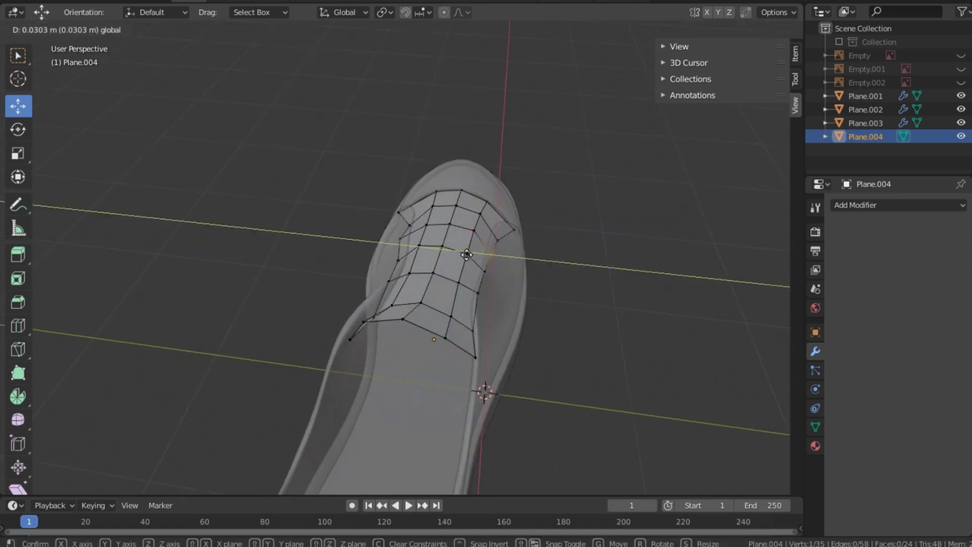
left_click_drag(357, 207, 376, 223)
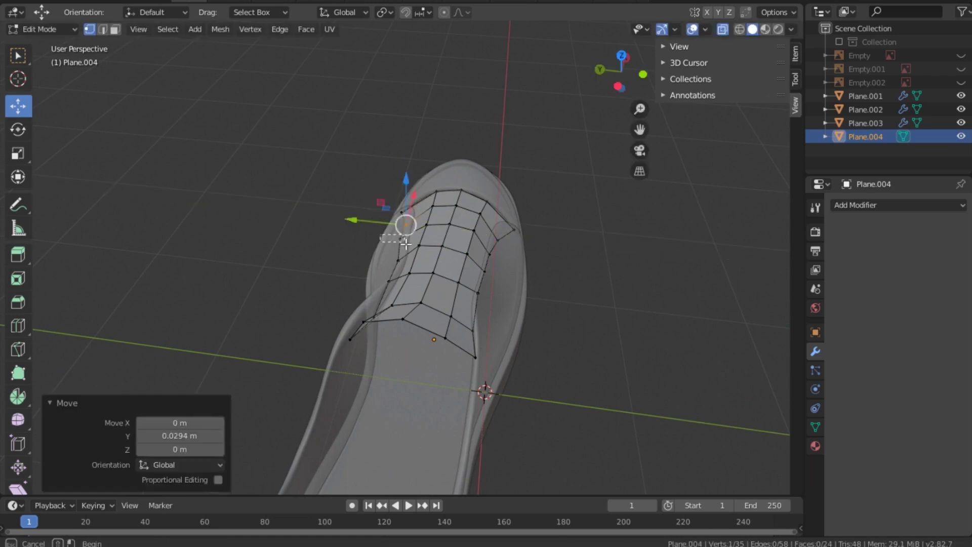
mouse_move(350, 339)
left_mouse_down()
mouse_move(367, 317)
mouse_move(416, 304)
left_mouse_up()
mouse_move(486, 274)
middle_mouse_down()
mouse_move(380, 342)
mouse_move(436, 231)
middle_mouse_up()
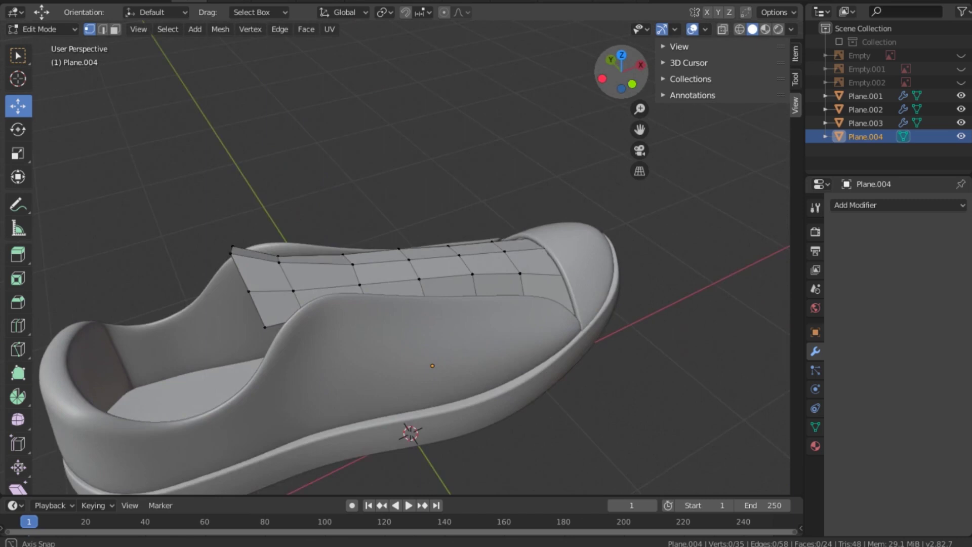
key("Tab")
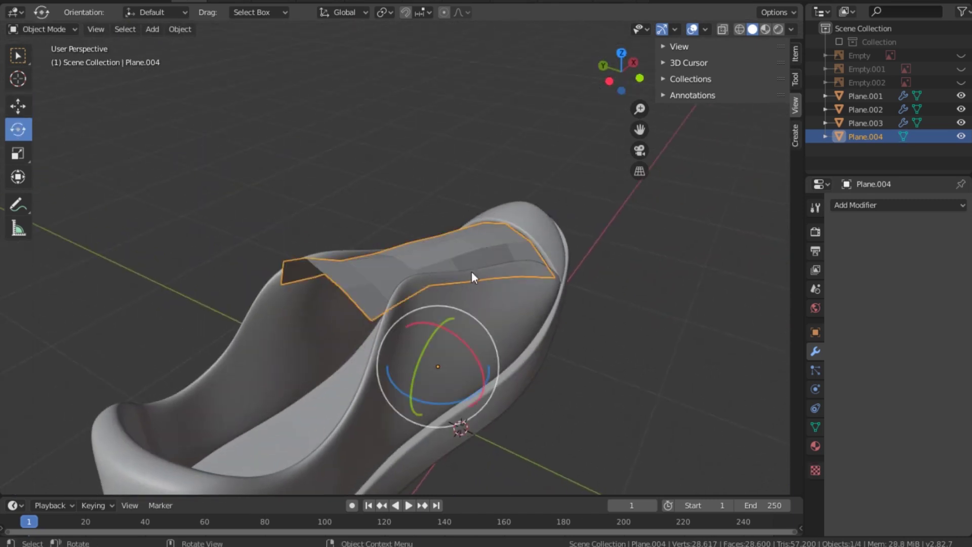
Add a Subdivision Surface modifier to the tongue with viewport level 3
left_click(858, 206)
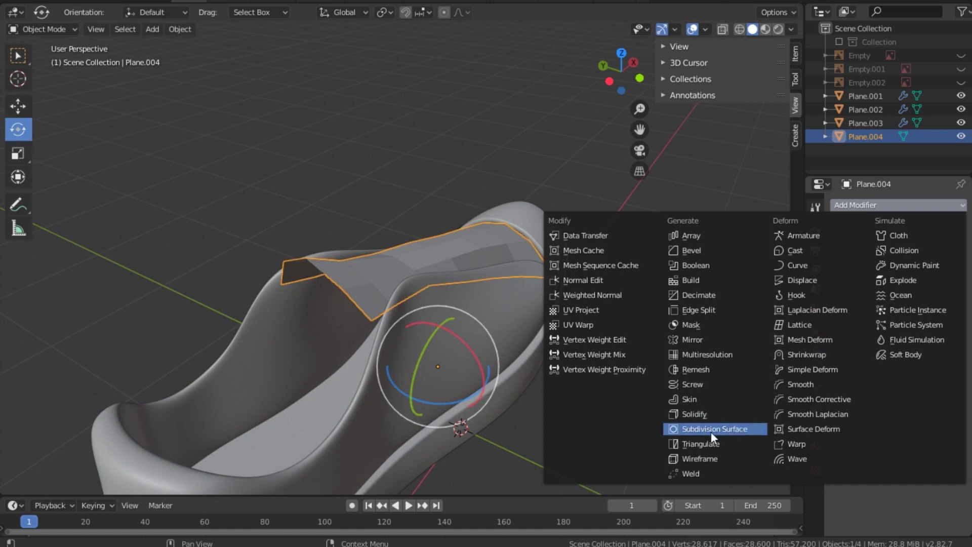
left_click(695, 428)
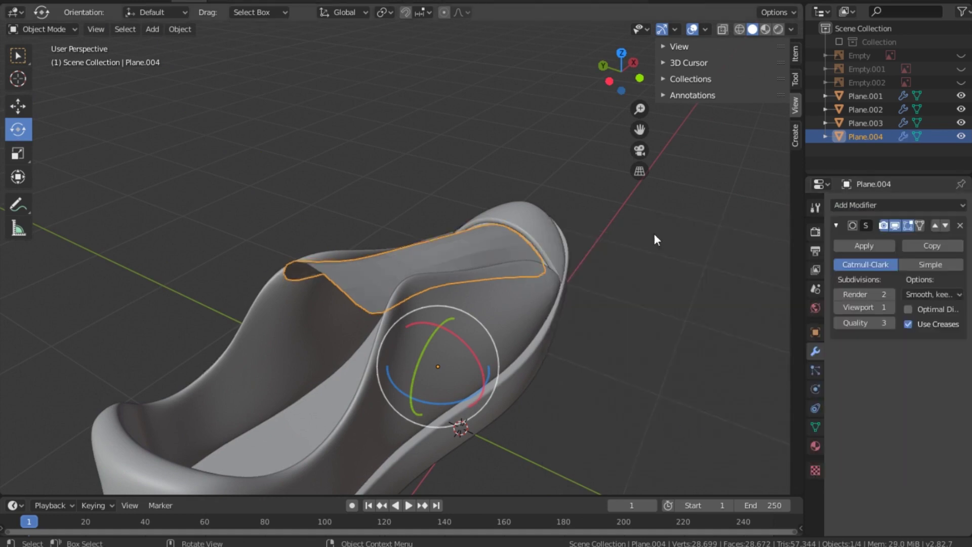
left_click(895, 308)
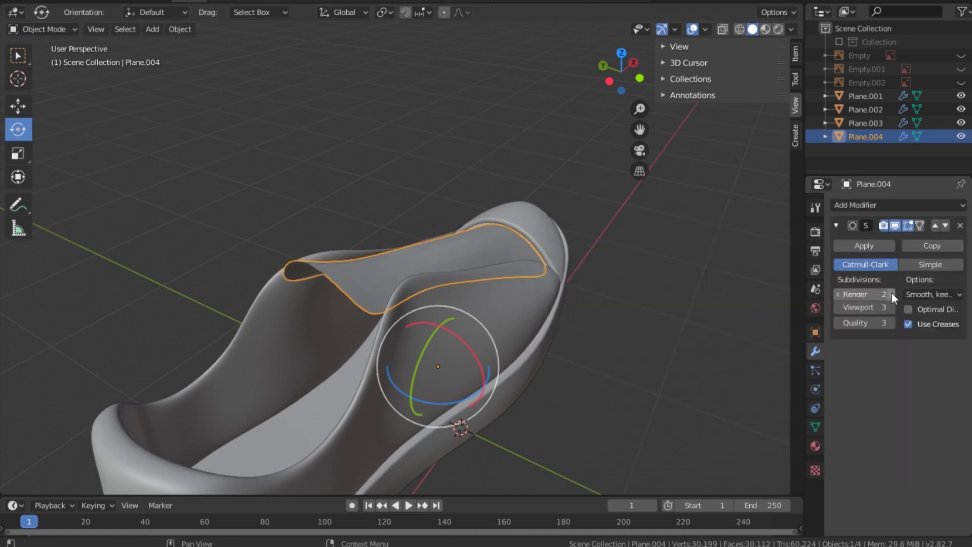
Add a Solidify modifier above Subdivision with 0.09 m thickness, then view the shoe side-on
left_click(886, 205)
left_click(703, 411)
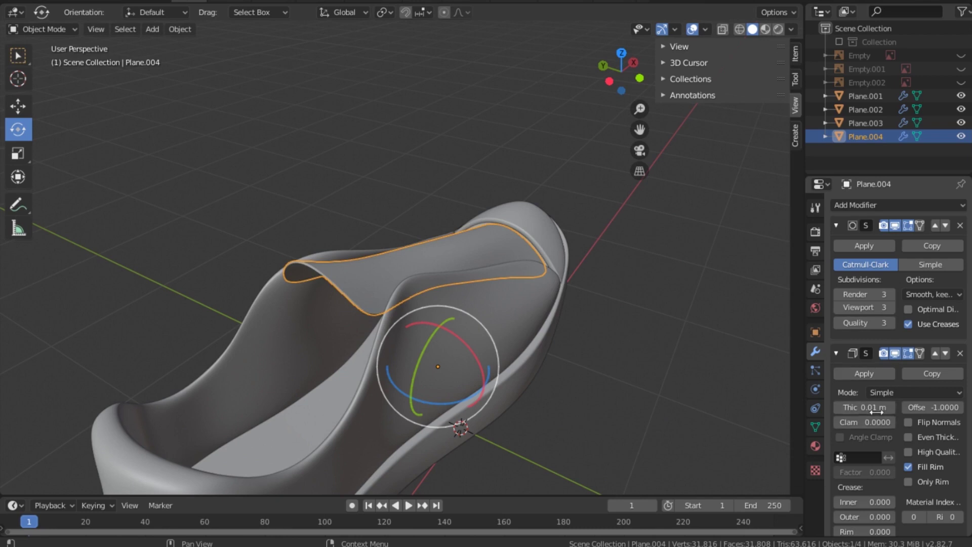
left_click(937, 353)
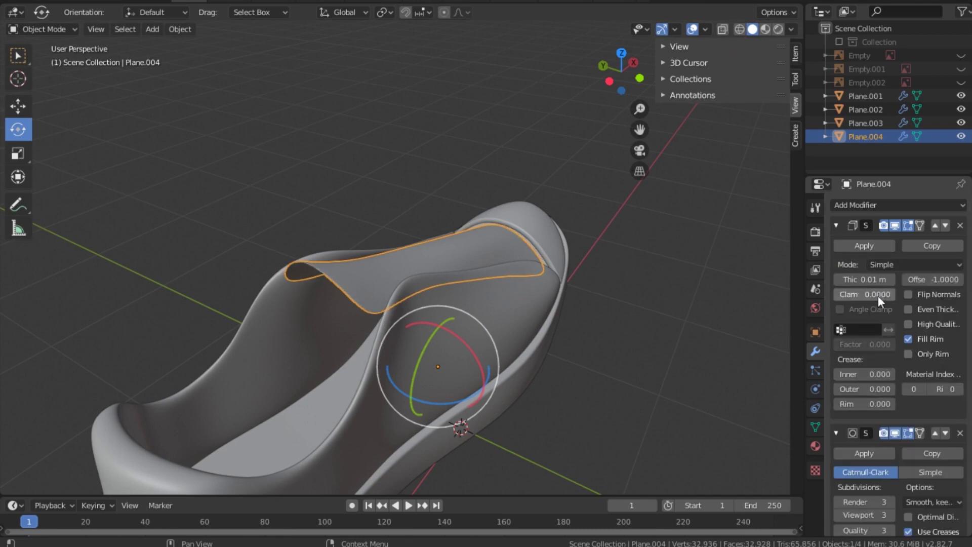
mouse_move(867, 279)
left_mouse_down()
mouse_move(889, 279)
mouse_move(866, 279)
left_mouse_up()
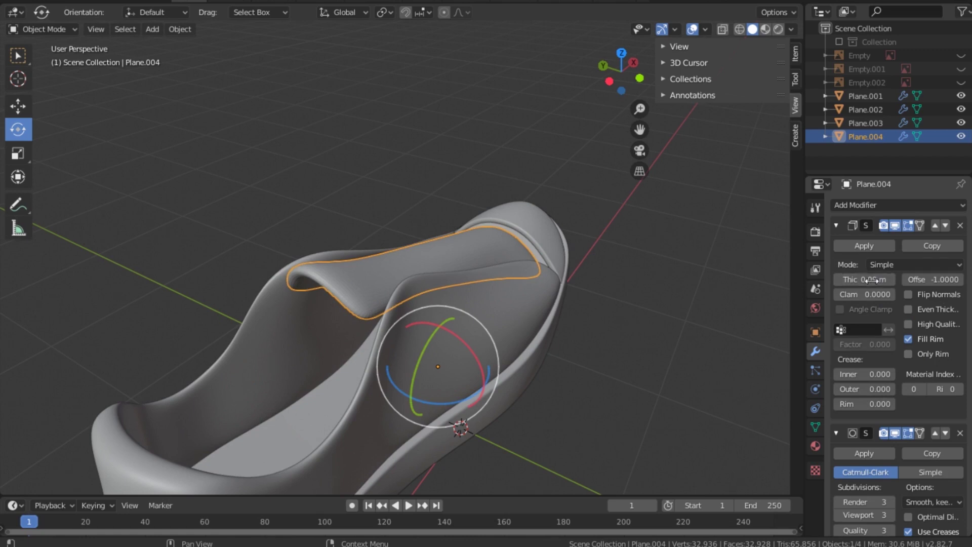
left_click(559, 106)
middle_click_drag(455, 266, 380, 305)
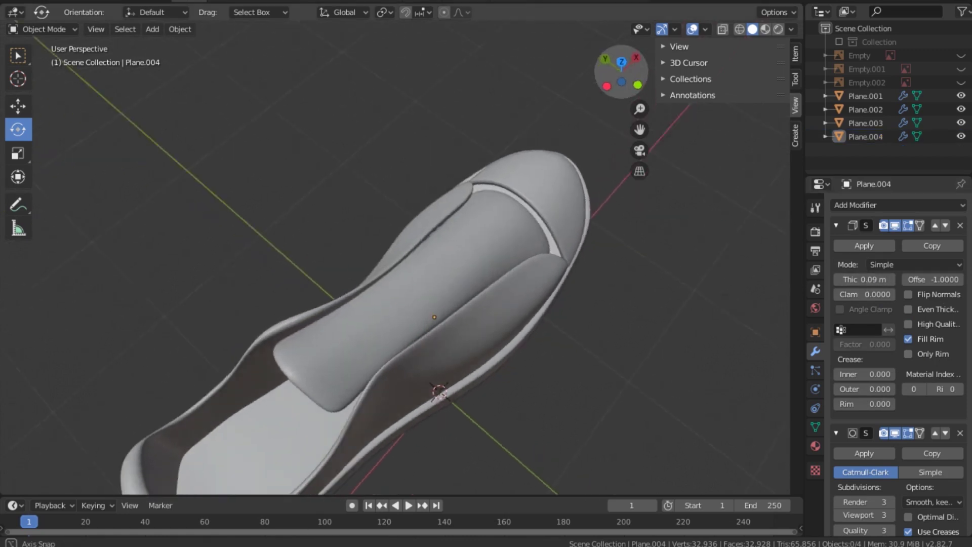
middle_click_drag(457, 229, 538, 162)
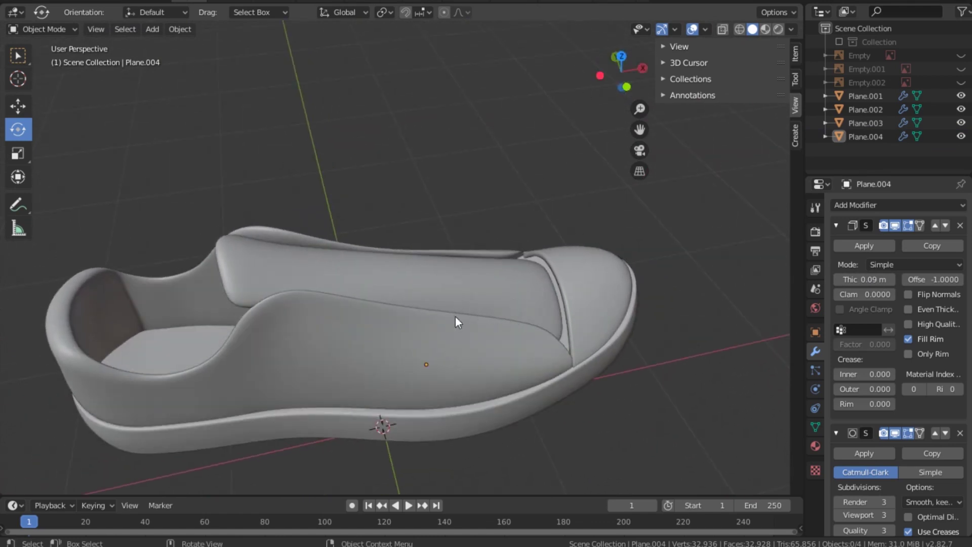
Select the tongue Plane.004, save Shoes 001.blend, and apply Shade Smooth
left_click(492, 292)
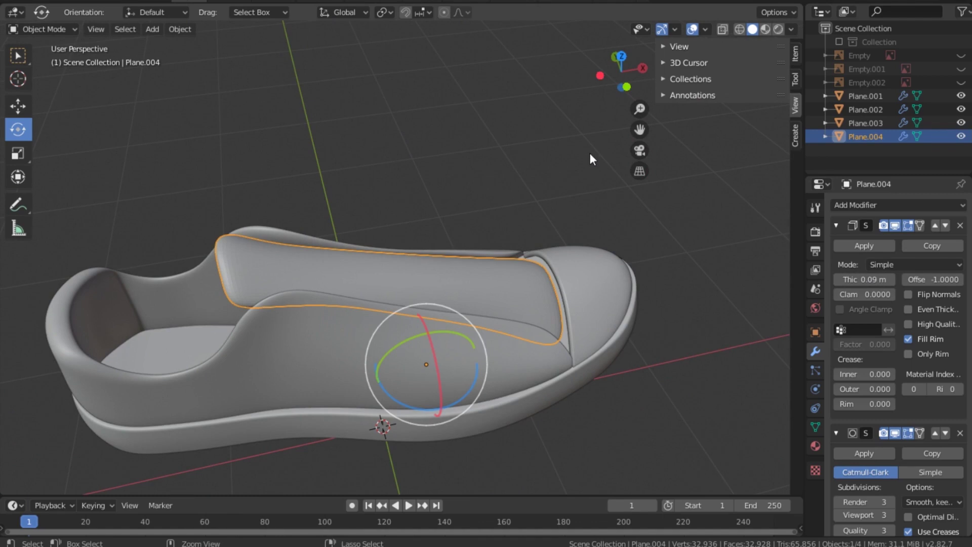
key("ctrl+s")
right_click(420, 265)
left_click(421, 264)
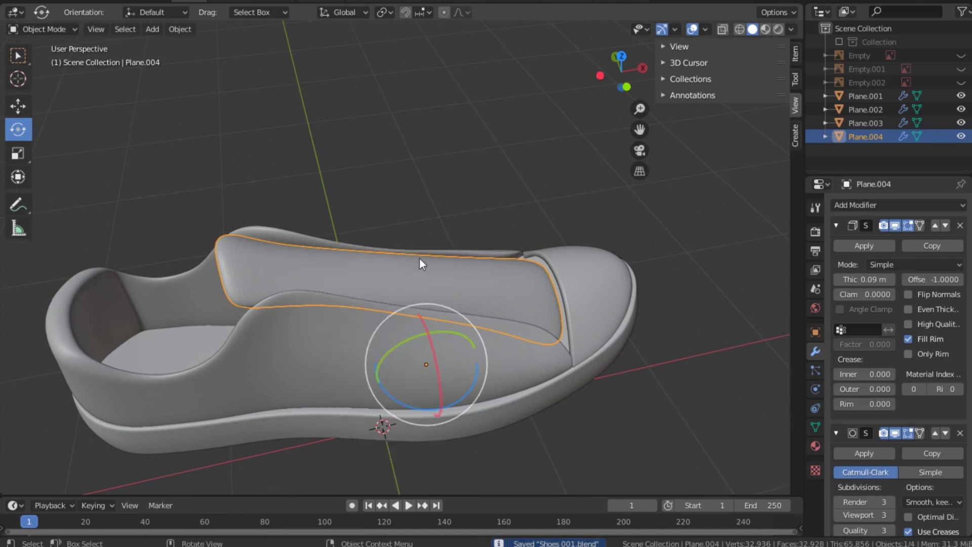
Re-enter Edit Mode on the tongue, viewed from the Top
key("Tab")
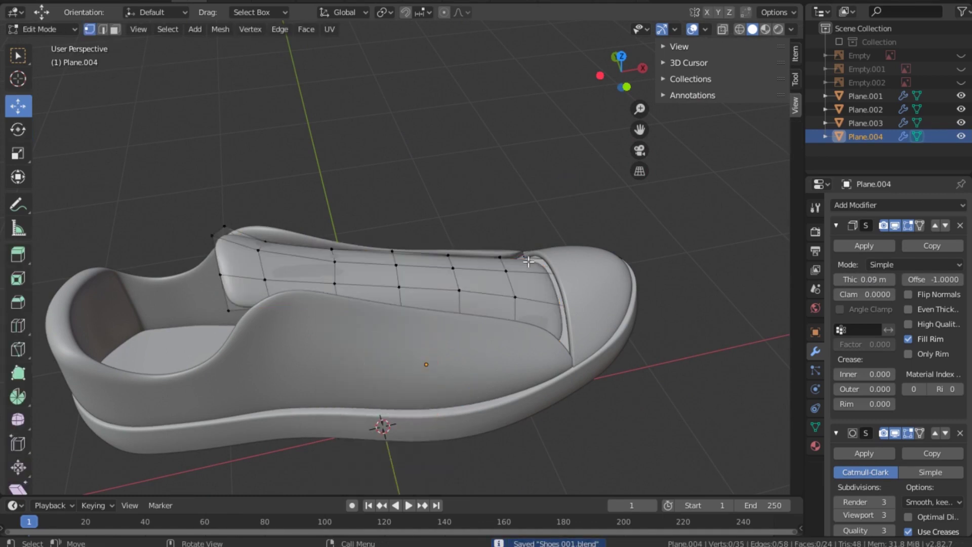
mouse_move(620, 71)
left_mouse_down()
mouse_move(630, 87)
mouse_move(554, 101)
left_mouse_up()
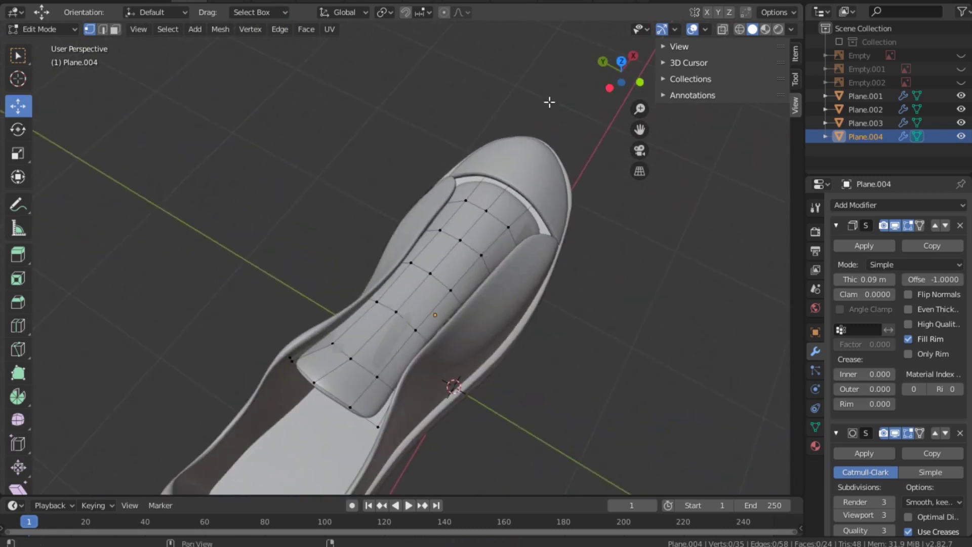
key("Tab")
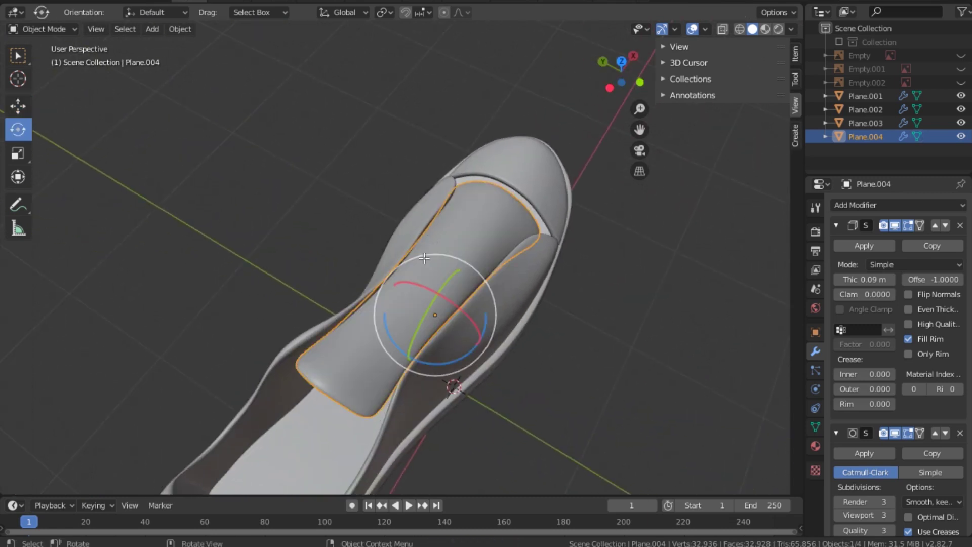
key("grave")
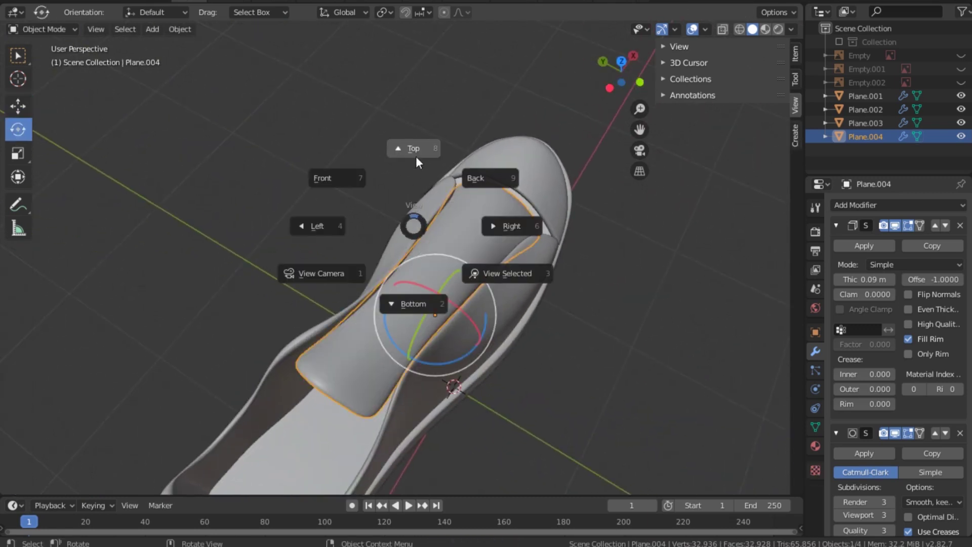
left_click(415, 148)
key("Tab")
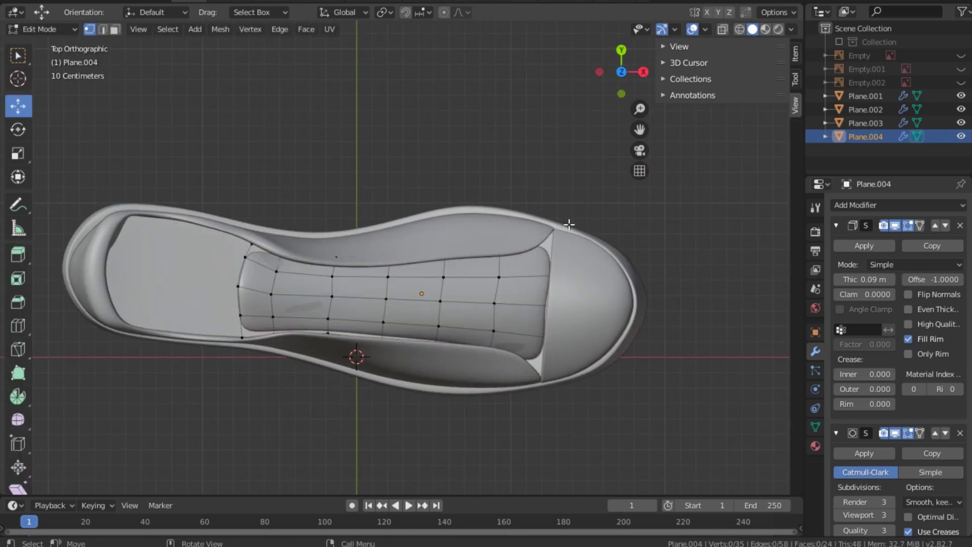
With X-ray on, stretch the tongue's front vertex column along X toward the toe
left_click(722, 29)
left_click_drag(563, 220, 560, 425)
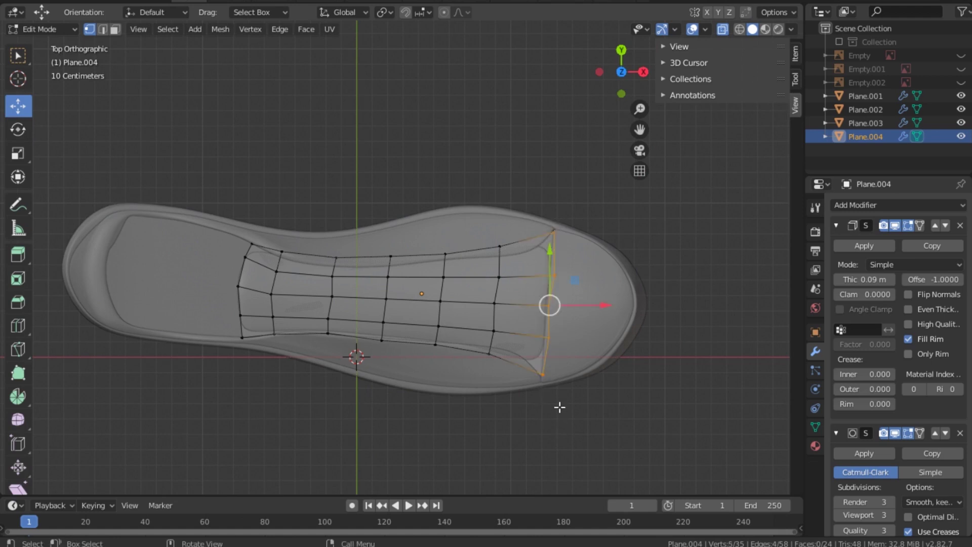
left_click_drag(603, 307, 621, 305)
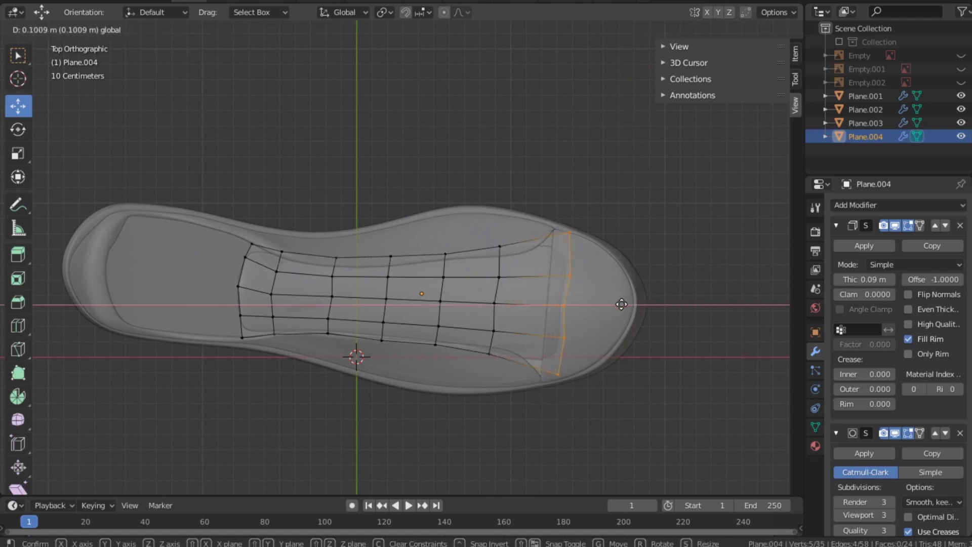
left_click(606, 216)
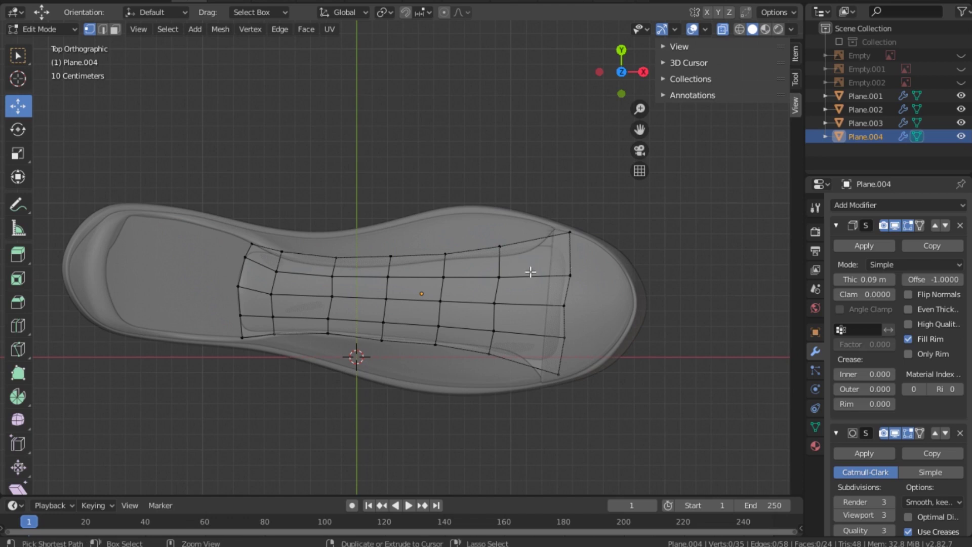
Add a loop cut near the tongue's front and scale it slightly wider
key("ctrl+r")
left_click(532, 274)
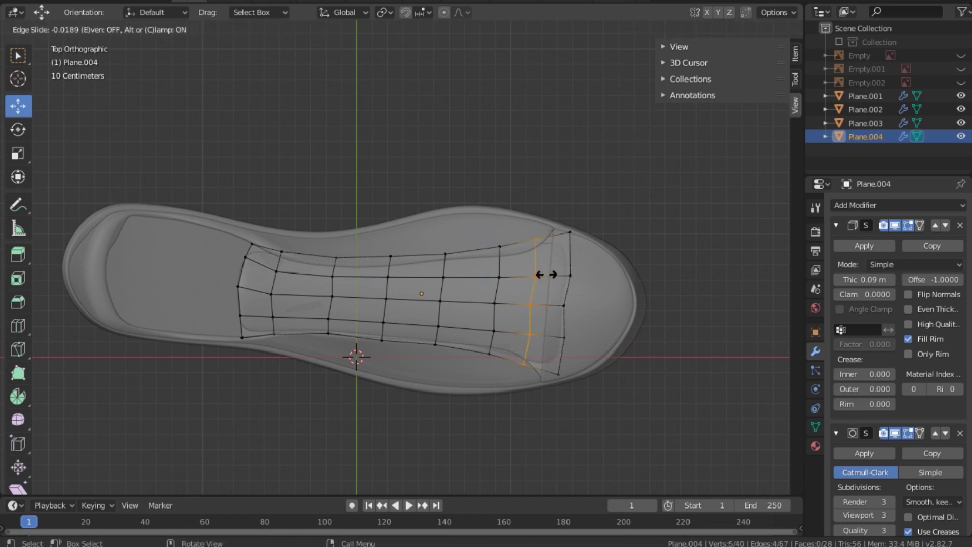
left_click(544, 276)
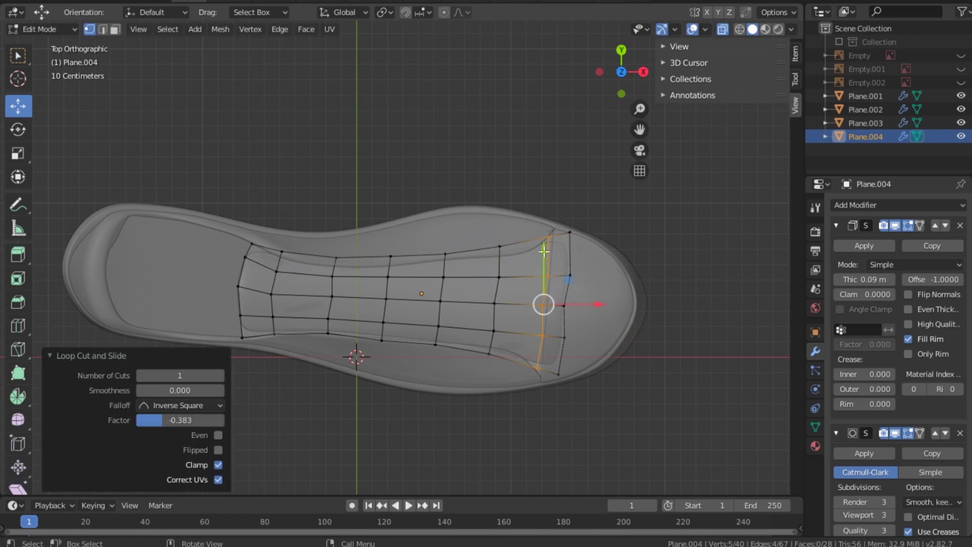
key("s")
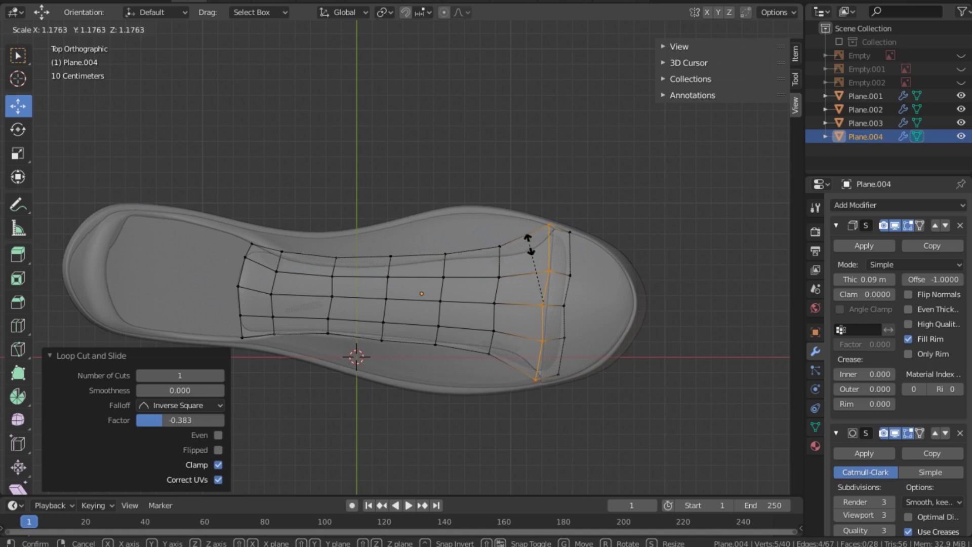
left_click(531, 247)
left_click(557, 244)
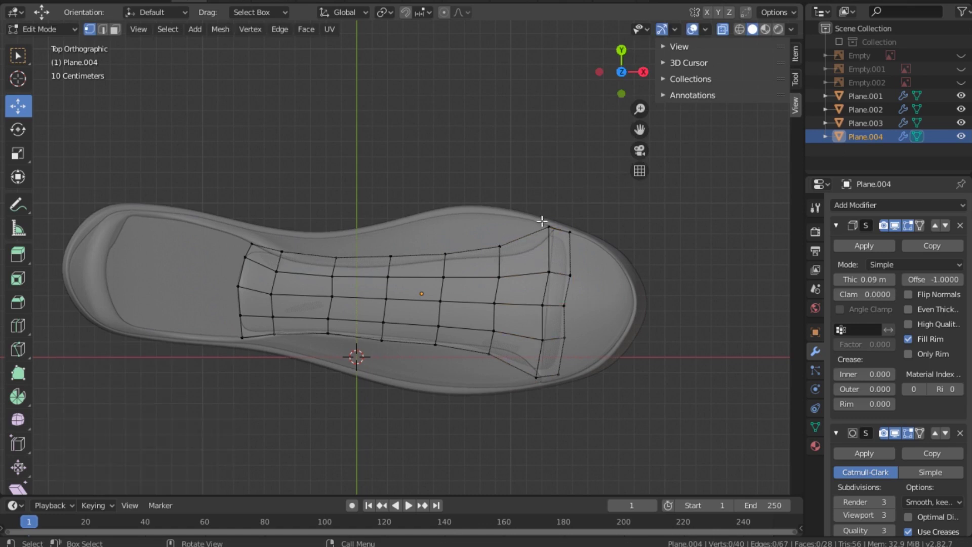
Push the tongue's top-front and bottom-front corner vertices out toward the shoe edge
left_click(549, 226)
key("g")
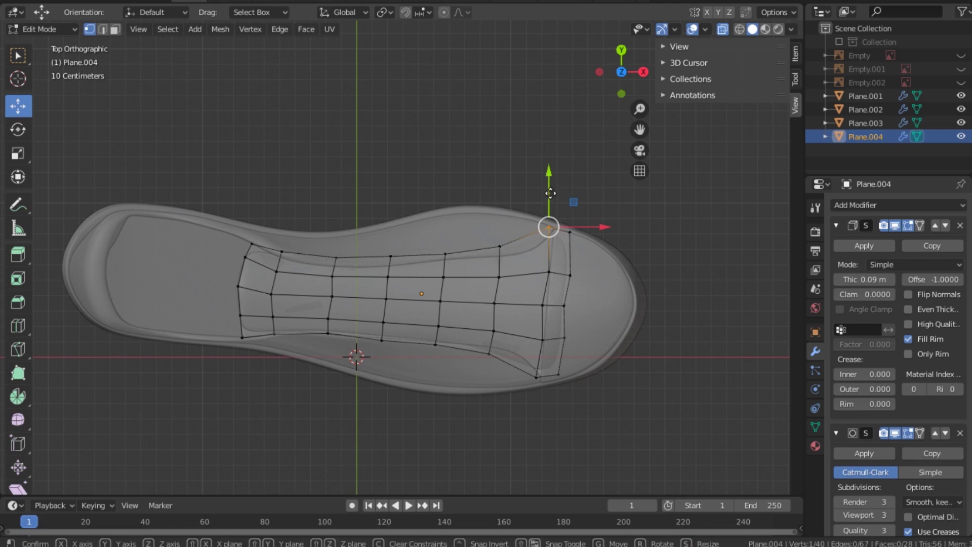
left_click_drag(549, 194, 550, 183)
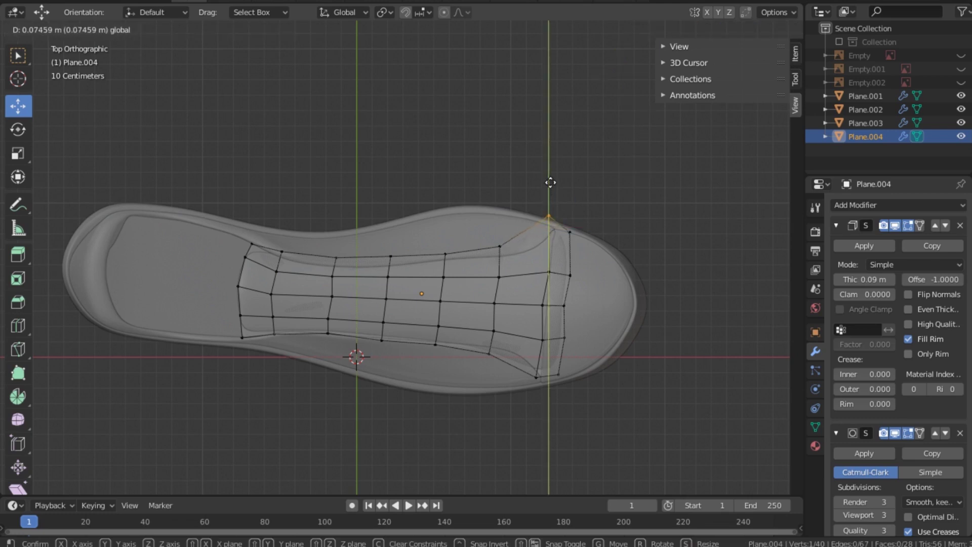
left_click(551, 186)
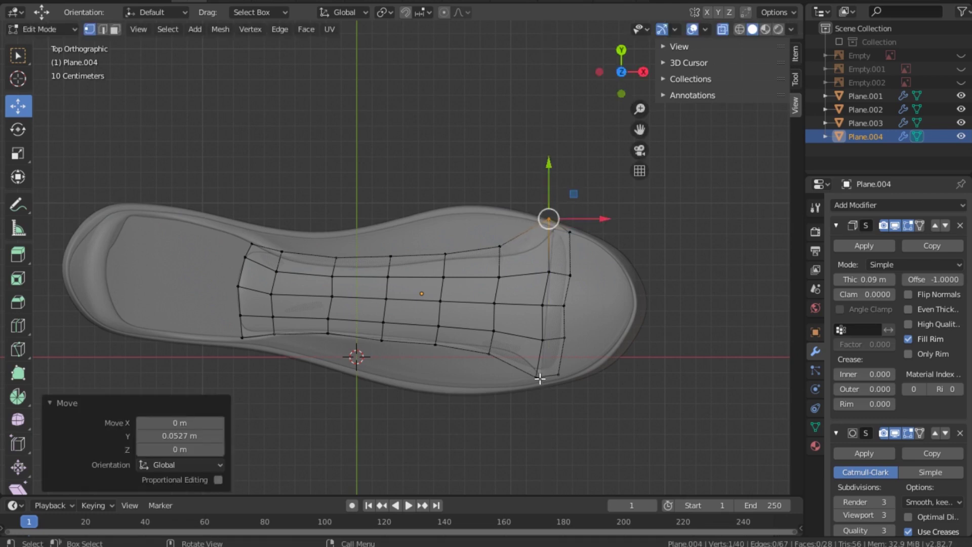
left_click(537, 375)
key("g")
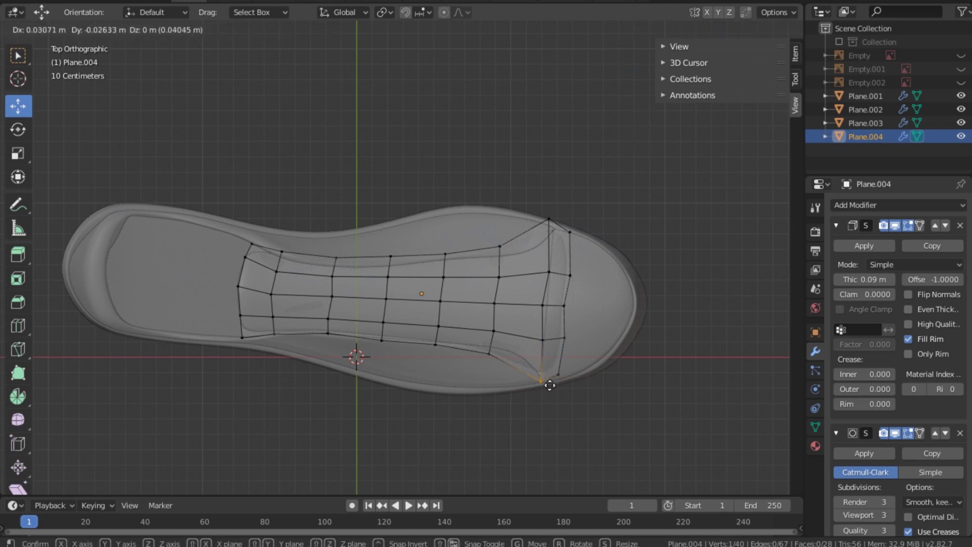
left_click(547, 389)
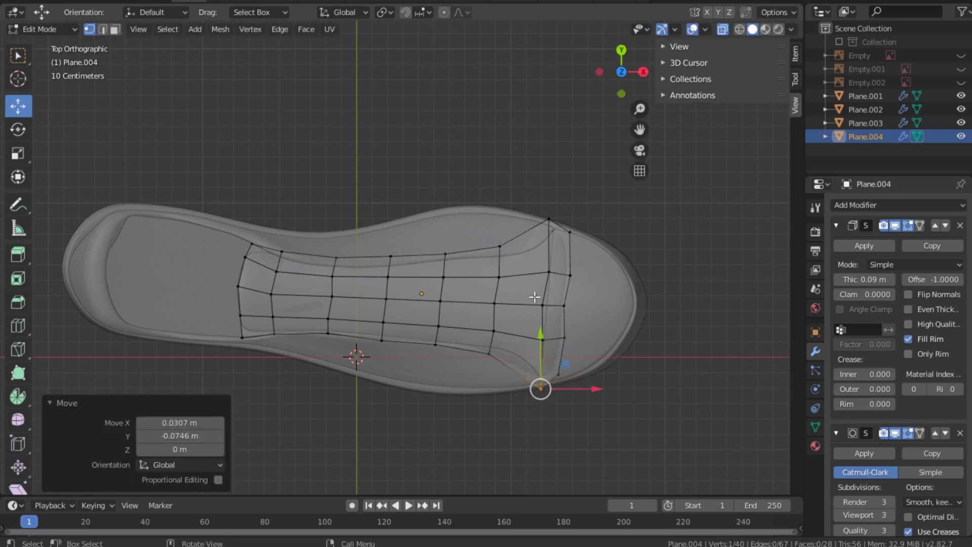
Slide the remaining front-edge vertices outward along X
left_click(542, 304)
key("g")
key("x")
left_click(586, 305)
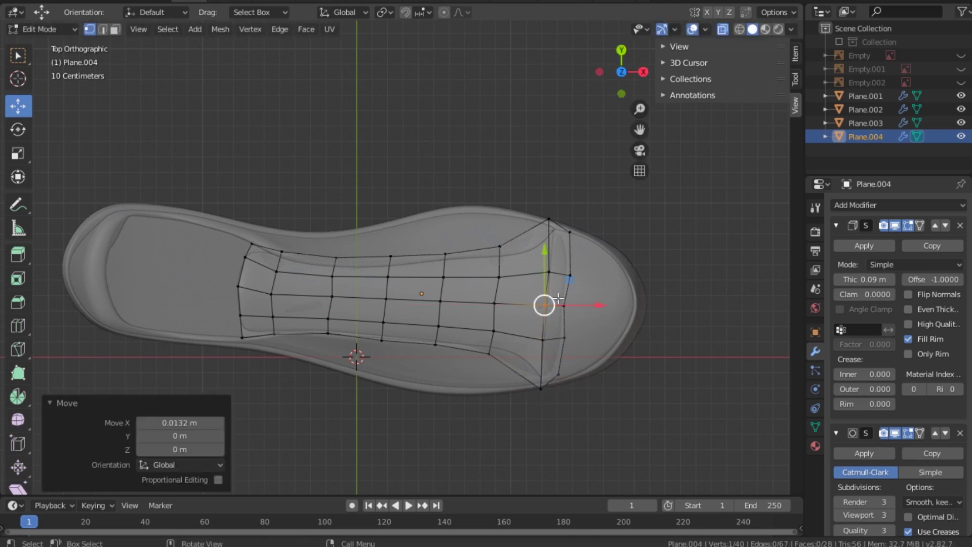
left_click_drag(554, 314, 603, 304)
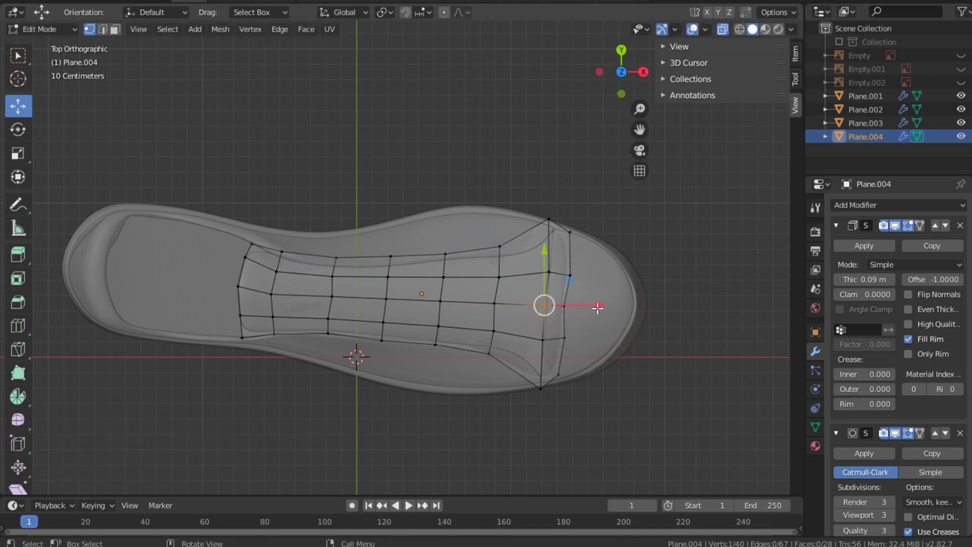
key("x")
left_click(604, 305)
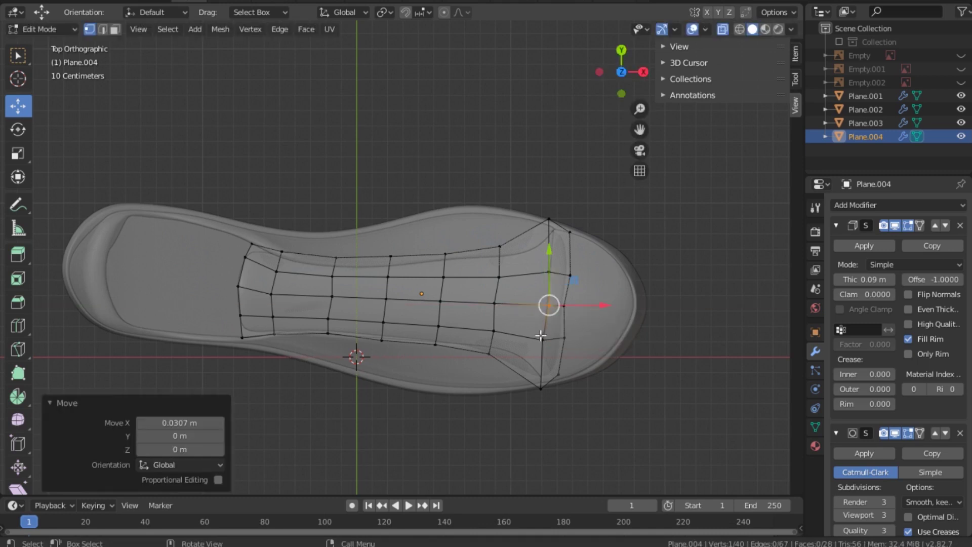
left_click(565, 338)
key("g")
key("x")
left_click(577, 338)
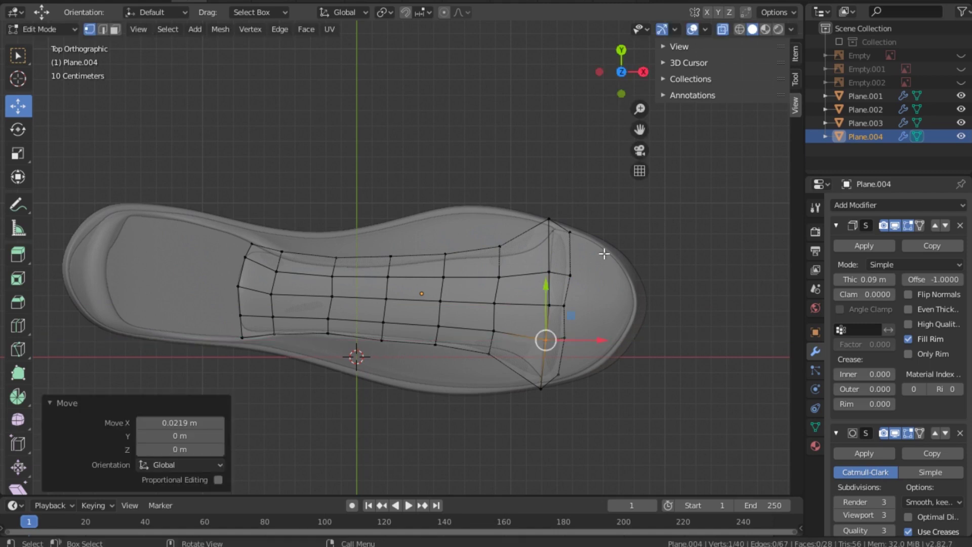
Box-select the tongue's back edge column and scale it up
left_click(550, 219)
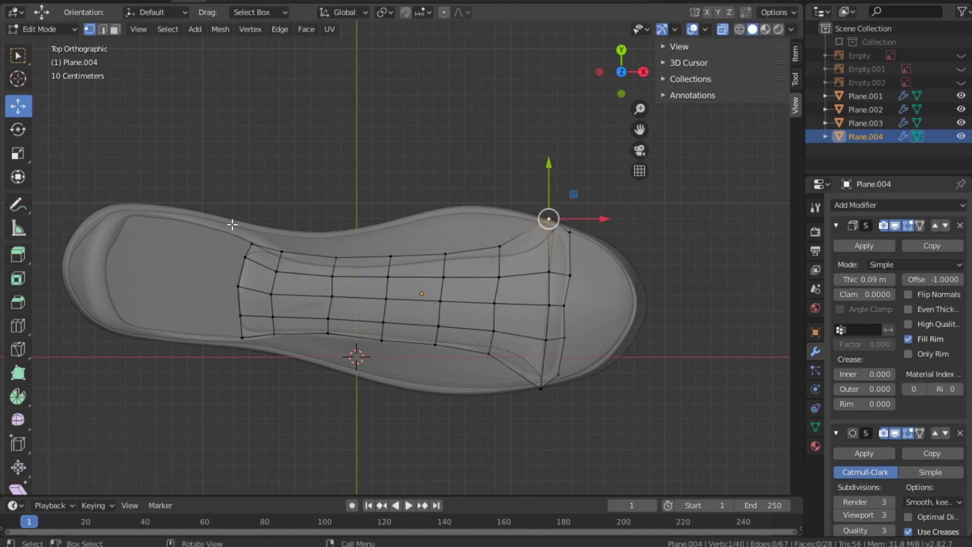
left_click_drag(232, 224, 258, 351)
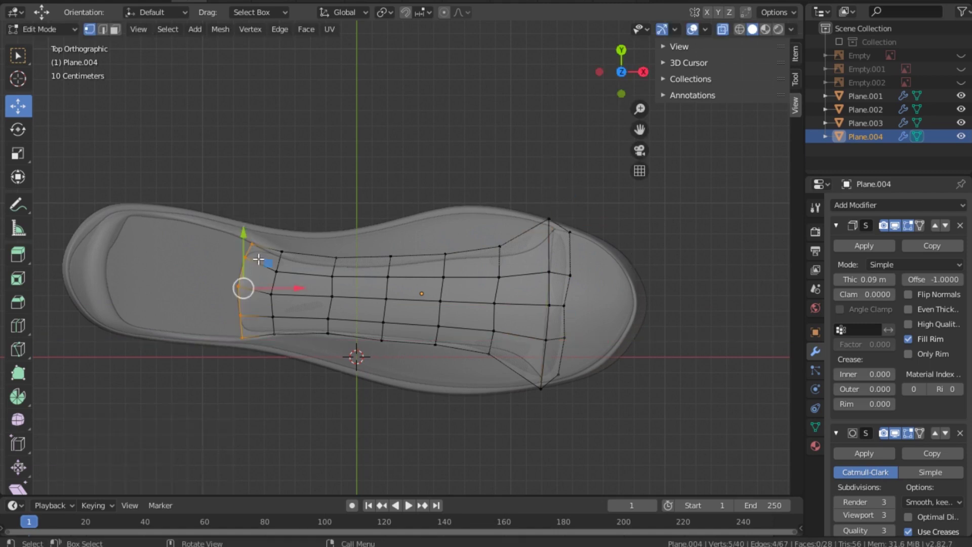
key("s")
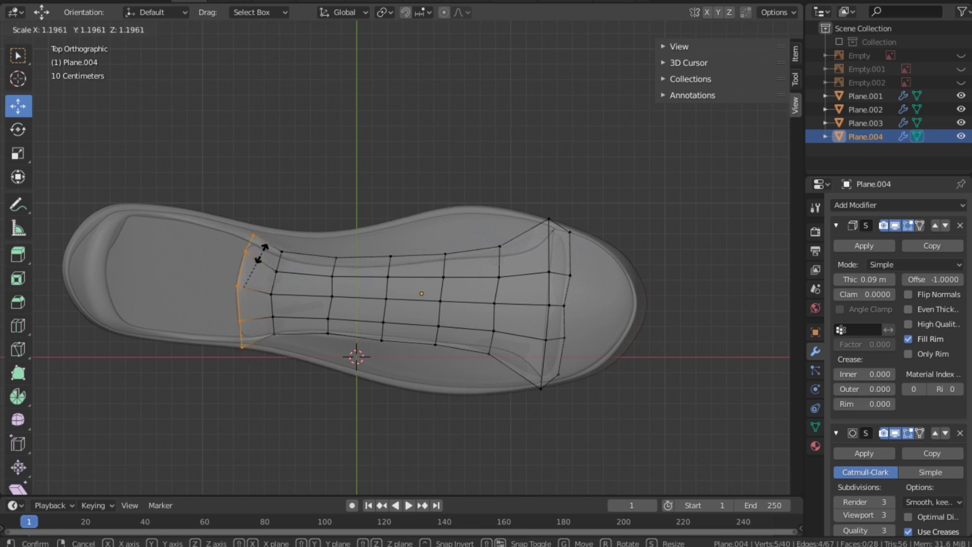
Confirm the widened back edge, return to Object Mode, and orbit to inspect the tongue
left_click(262, 251)
left_click(355, 208)
key("Tab")
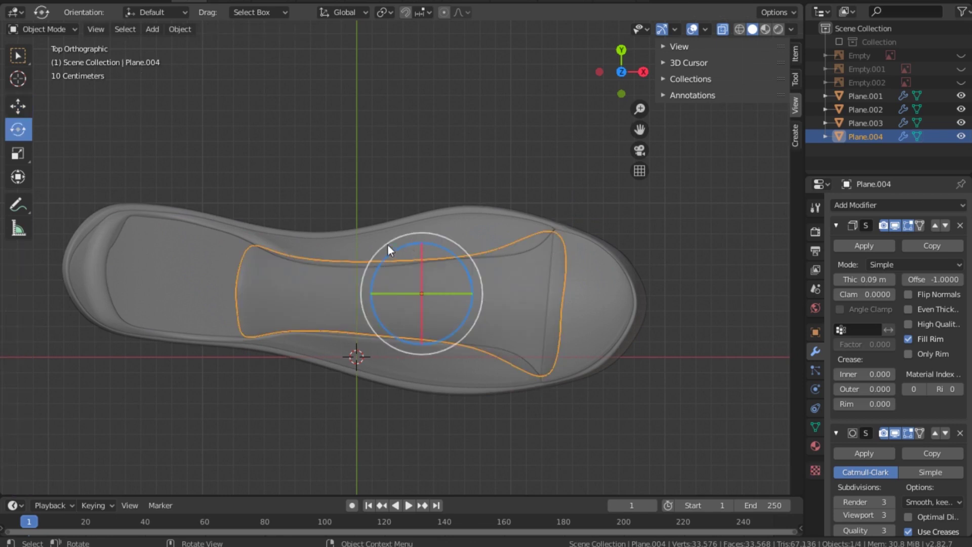
left_click_drag(631, 73, 476, 157)
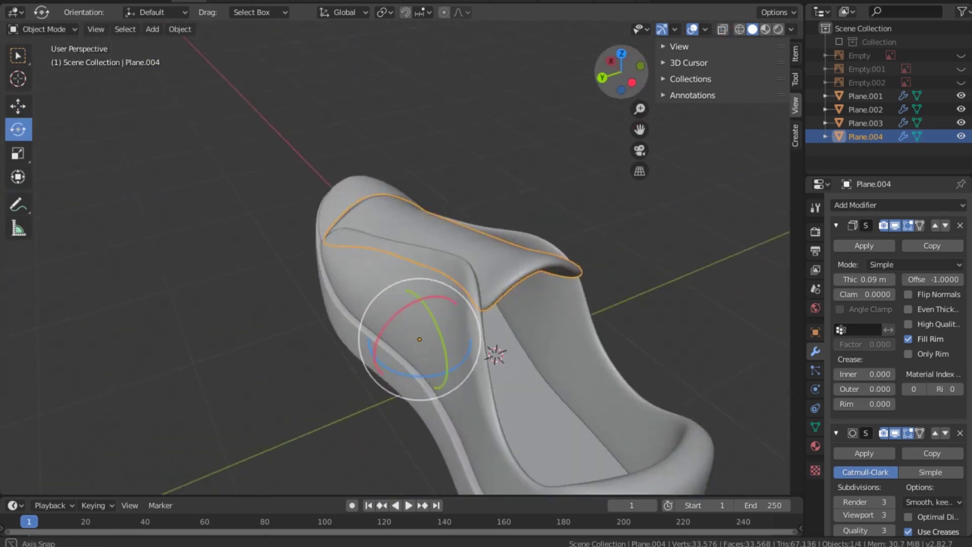
left_click(476, 157)
scroll(362, 239, "down", 4)
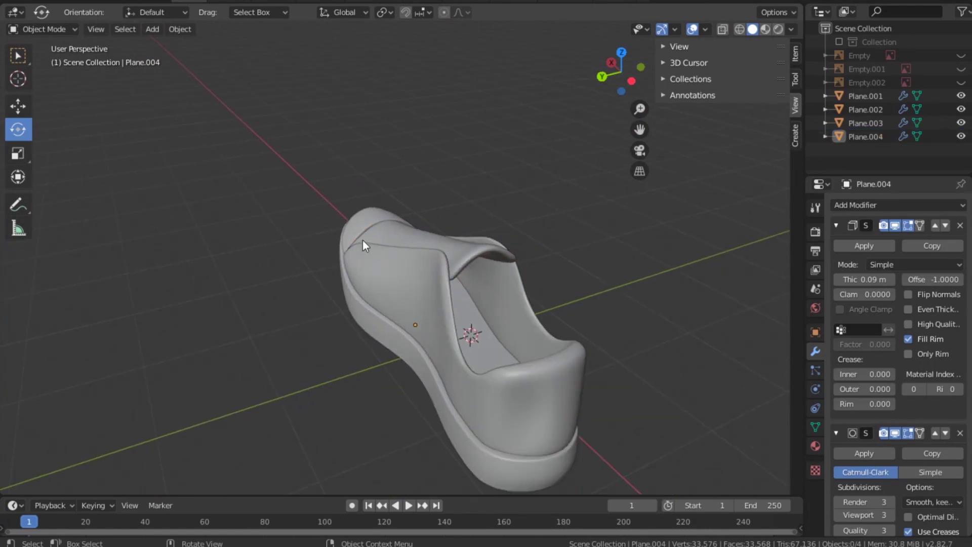
scroll(411, 216, "down", 2)
mouse_move(622, 77)
left_mouse_down()
mouse_move(608, 84)
mouse_move(626, 77)
mouse_move(617, 79)
left_mouse_up()
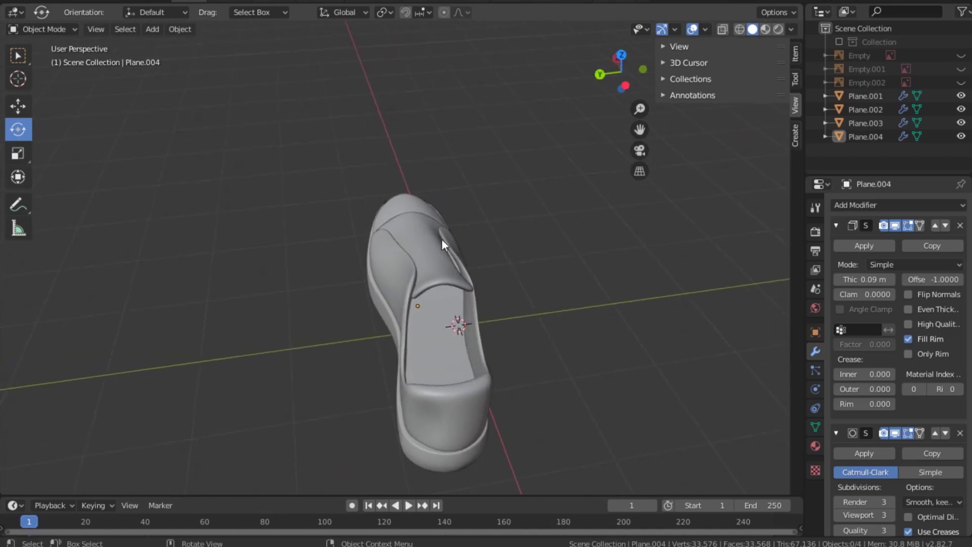
left_click_drag(620, 76, 613, 81)
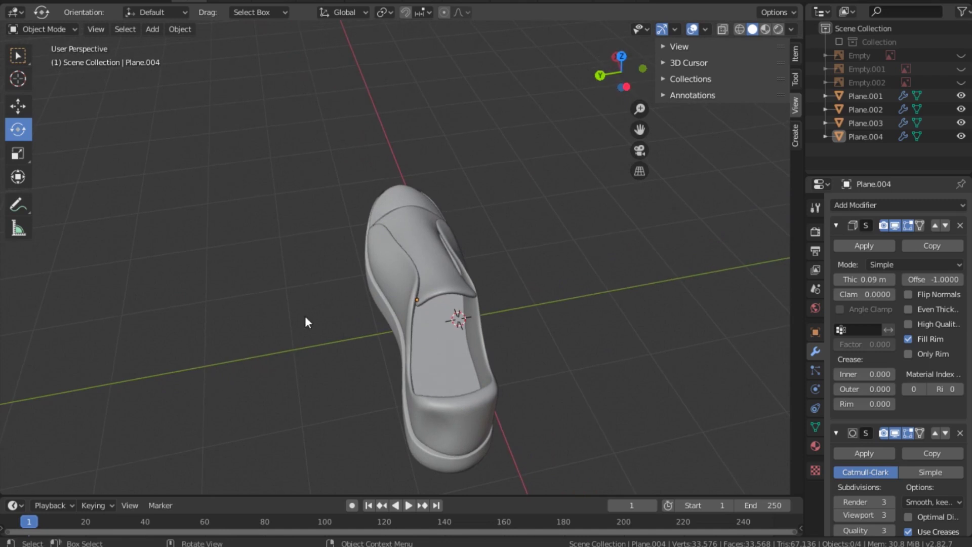
Save Shoes 001.blend with the tongue piece (Plane.004) open in Edit Mode
left_click(429, 251)
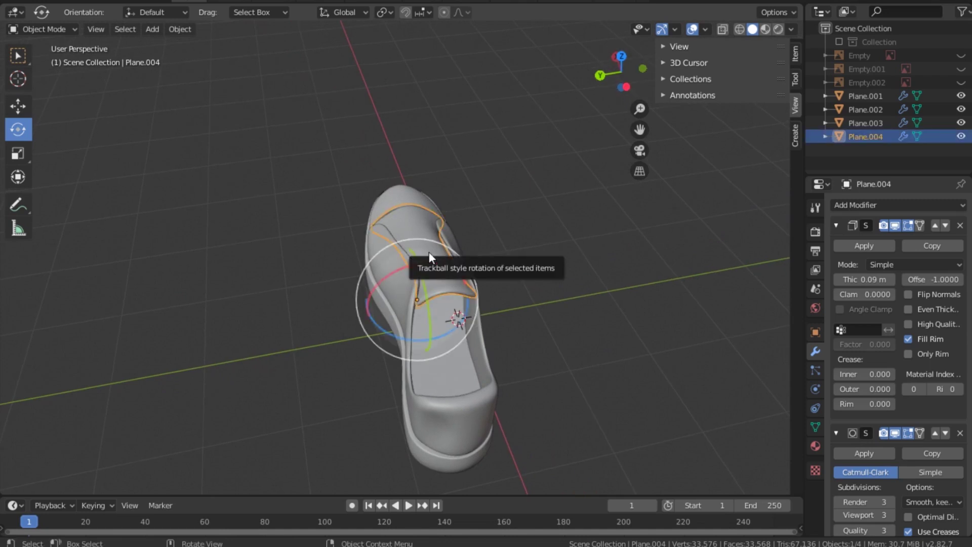
key("Tab")
key("ctrl+s")
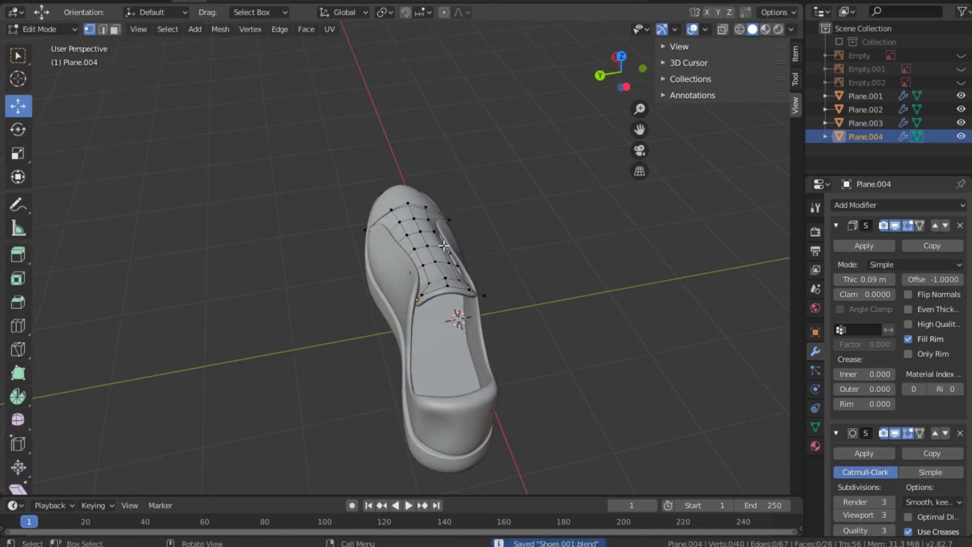
scroll(435, 252, "up", 3)
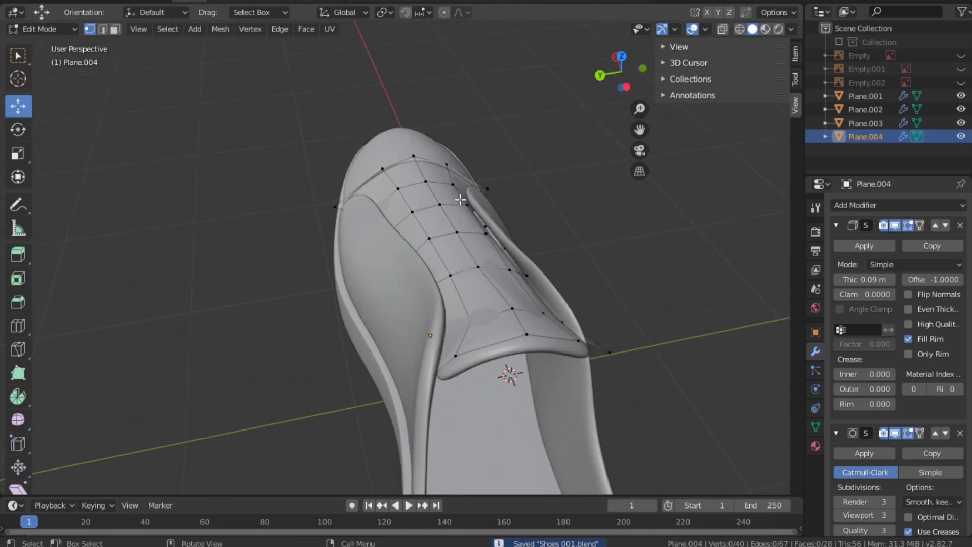
In X-ray view, reposition two side vertices of the tongue
left_click_drag(612, 72, 622, 68)
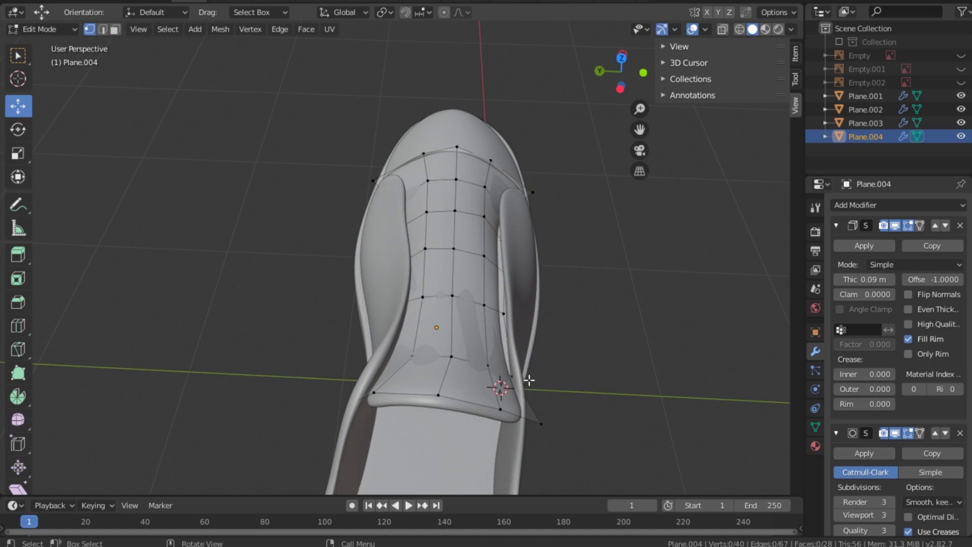
left_click(723, 29)
left_click(504, 313)
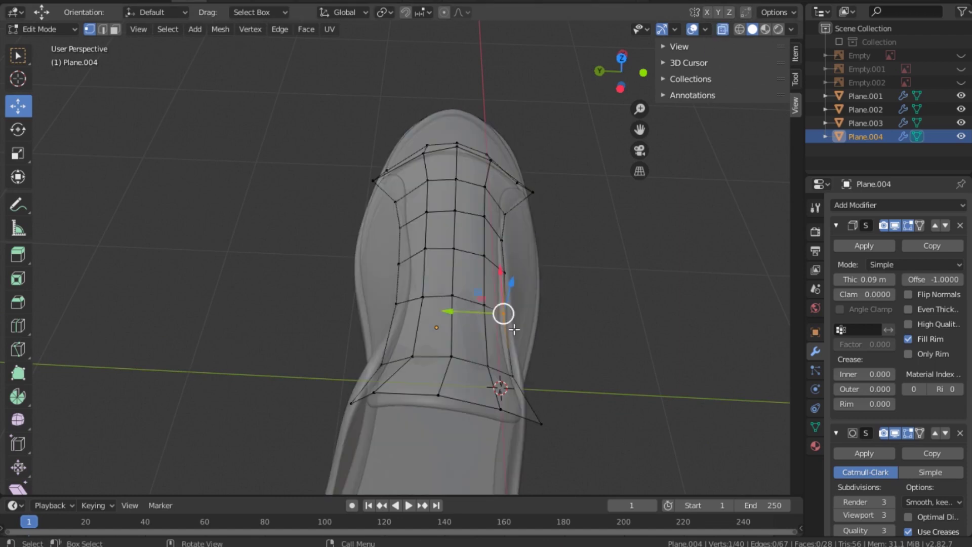
key("g")
left_click(504, 313)
key("g")
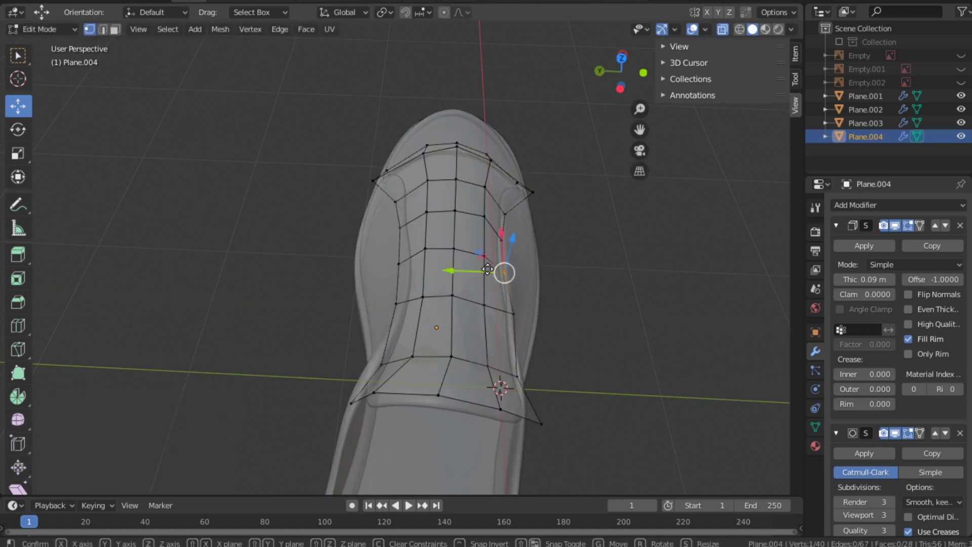
left_click(487, 269)
Nudge an upper tongue vertex about 8 mm along Y, then return to Object Mode
left_click(504, 214)
key("g")
key("y")
left_click(533, 205)
key("alt+z")
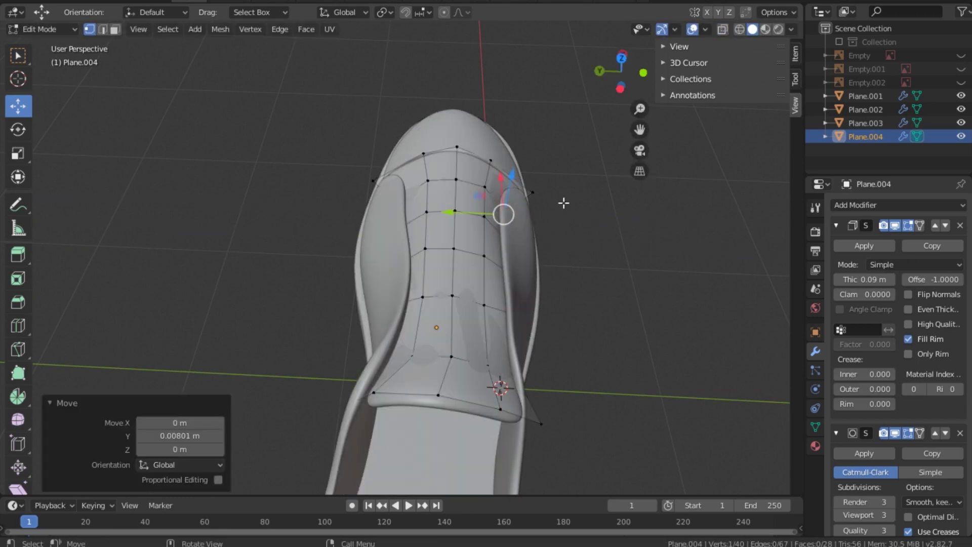
key("Tab")
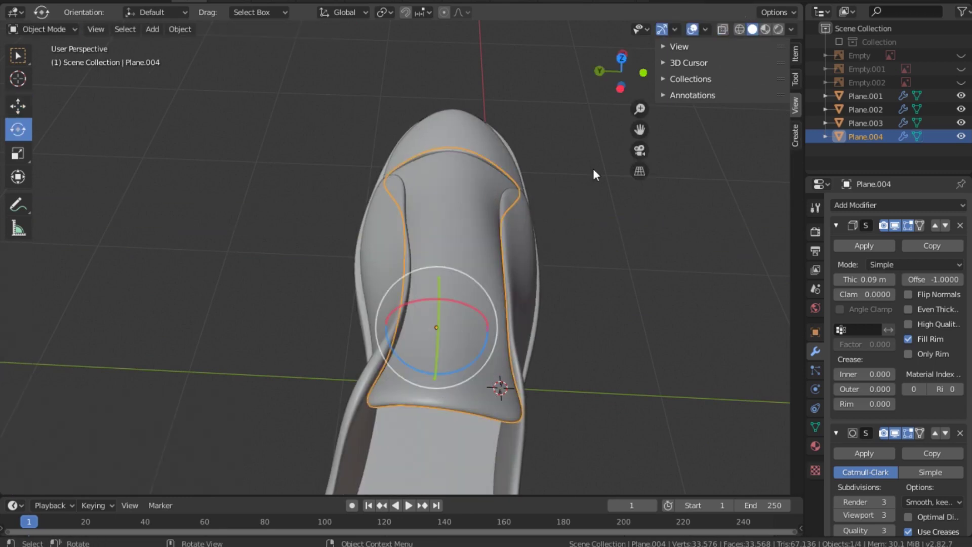
left_click_drag(618, 82, 578, 122)
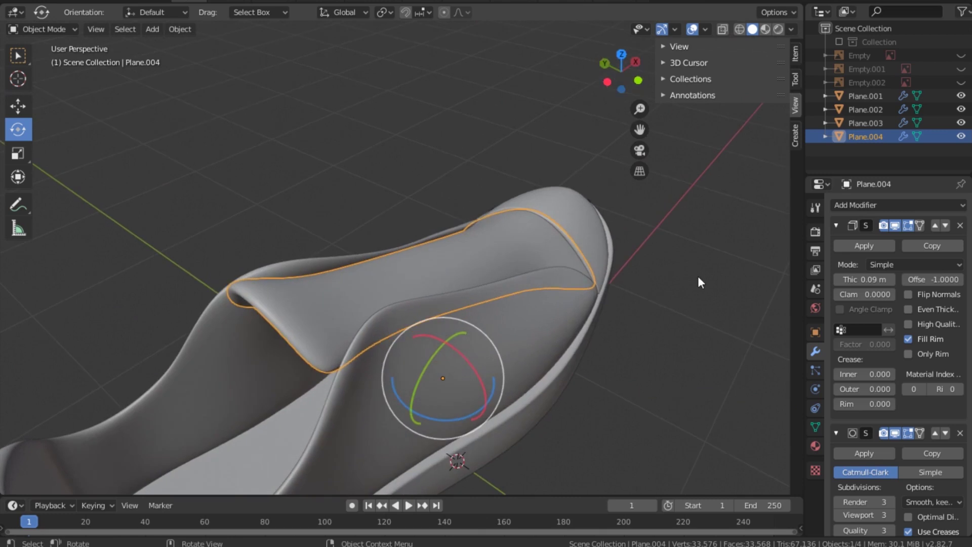
left_click(698, 275)
scroll(418, 262, "down", 3)
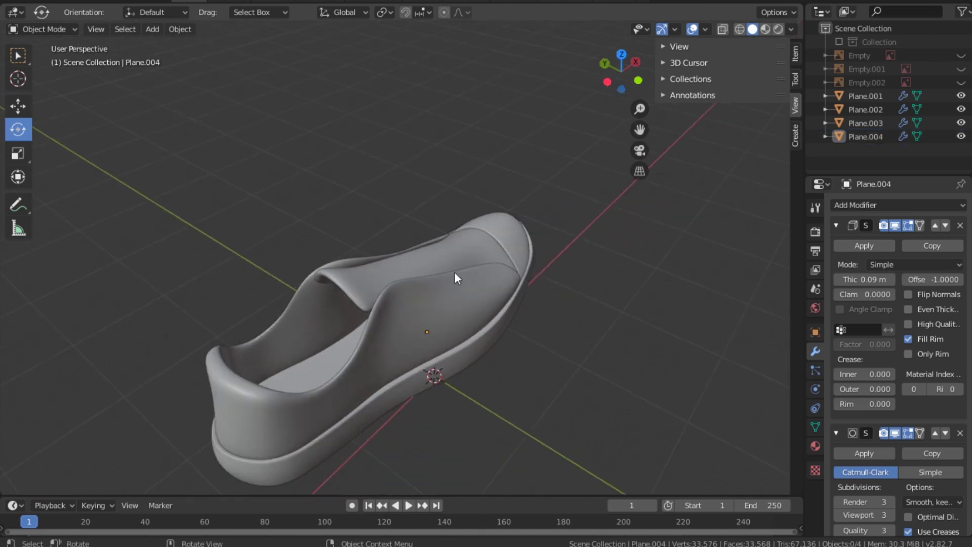
From a side view, lower the tongue's front corner vertices about 3.8 cm along Z
left_click(494, 231)
key("Tab")
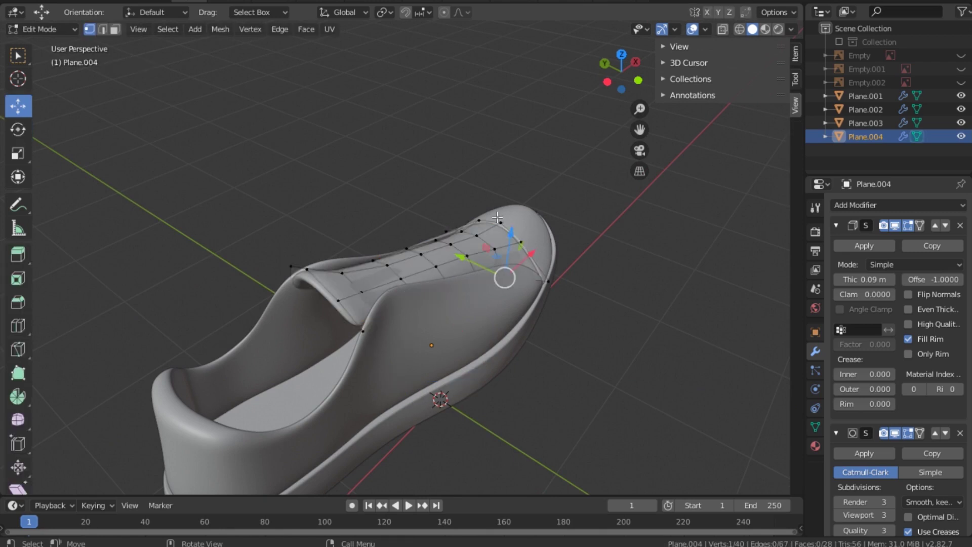
left_click_drag(622, 72, 510, 296)
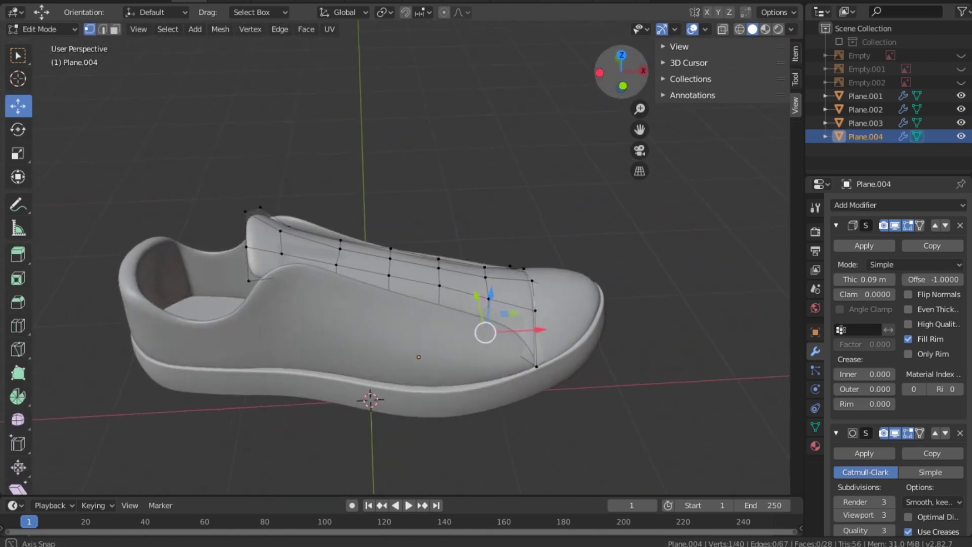
key("b")
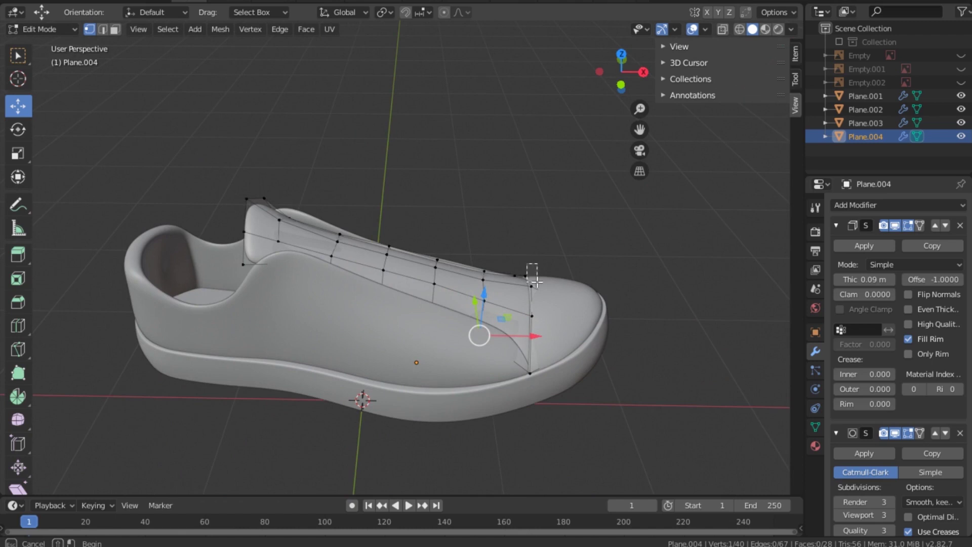
left_click_drag(527, 264, 540, 285)
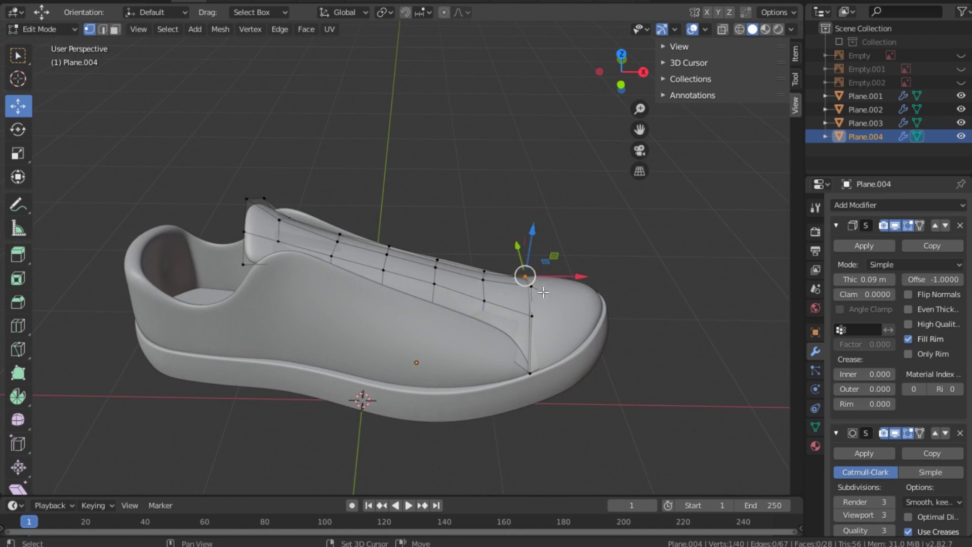
key("b")
left_click_drag(525, 280, 540, 323)
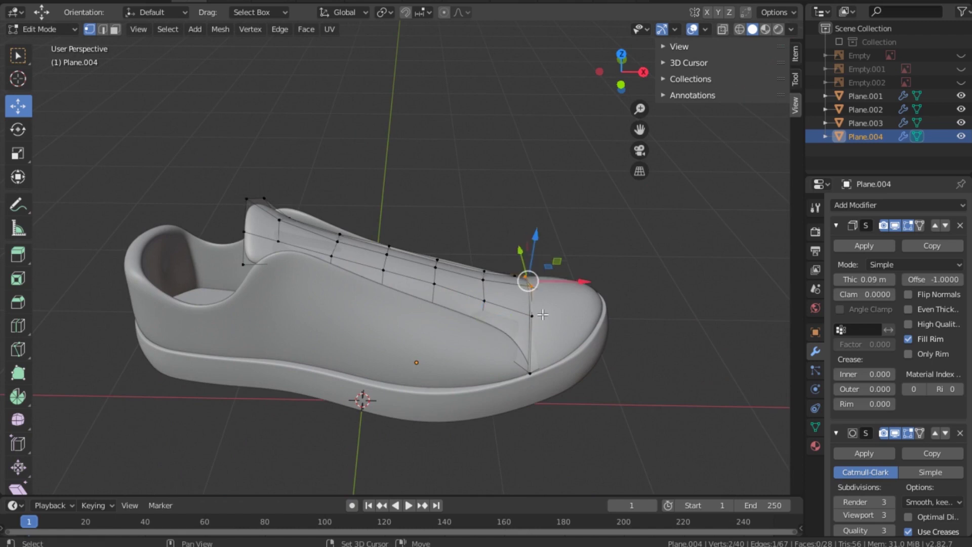
left_click(532, 314, "shift")
left_click_drag(535, 248, 535, 256)
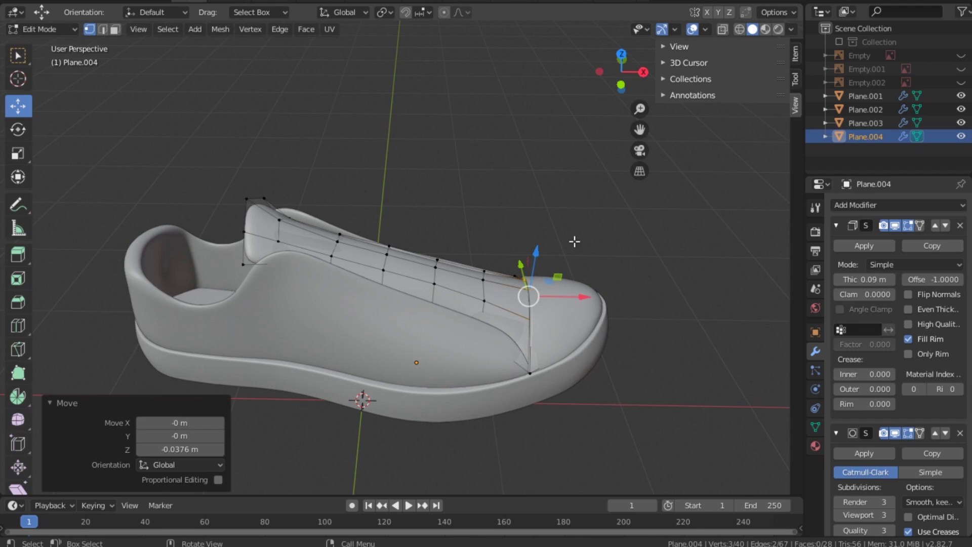
left_click(643, 262)
Inspect the shoe from several angles, including the heel, and save Shoes 001.blend again
key("Tab")
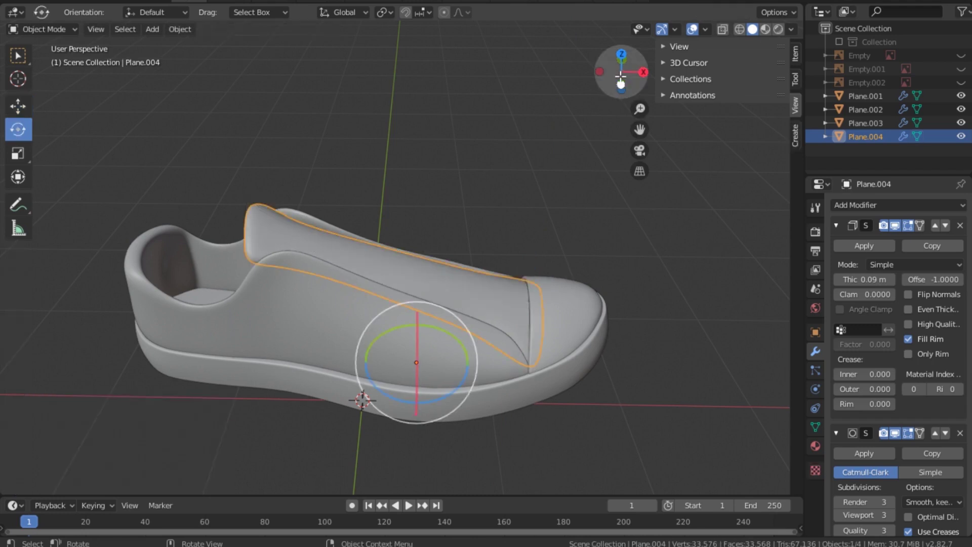
middle_click_drag(633, 99, 590, 127)
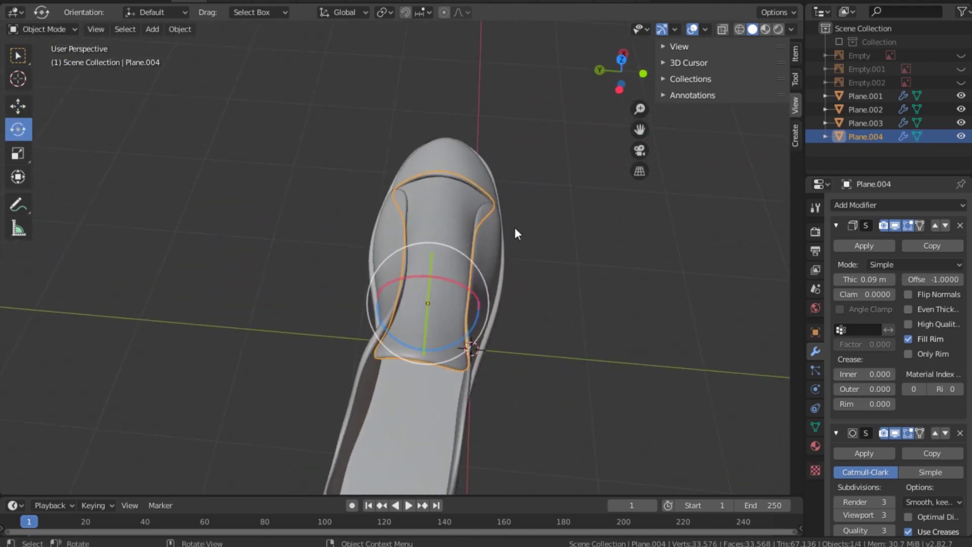
left_click(515, 227)
mouse_move(548, 186)
middle_mouse_down()
mouse_move(486, 357)
mouse_move(533, 251)
middle_mouse_up()
left_click(567, 226)
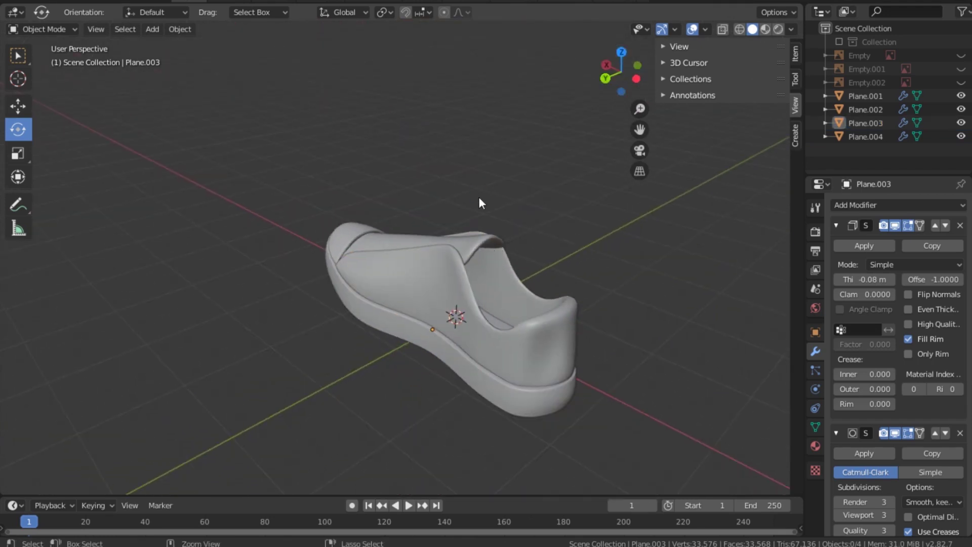
key("ctrl+s")
mouse_move(618, 70)
left_mouse_down()
mouse_move(600, 99)
mouse_move(619, 72)
mouse_move(609, 77)
left_mouse_up()
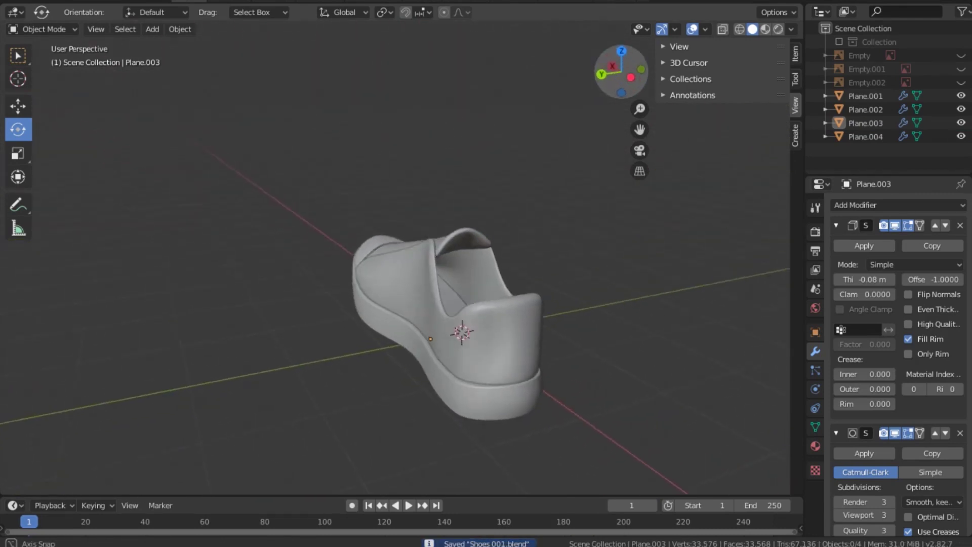